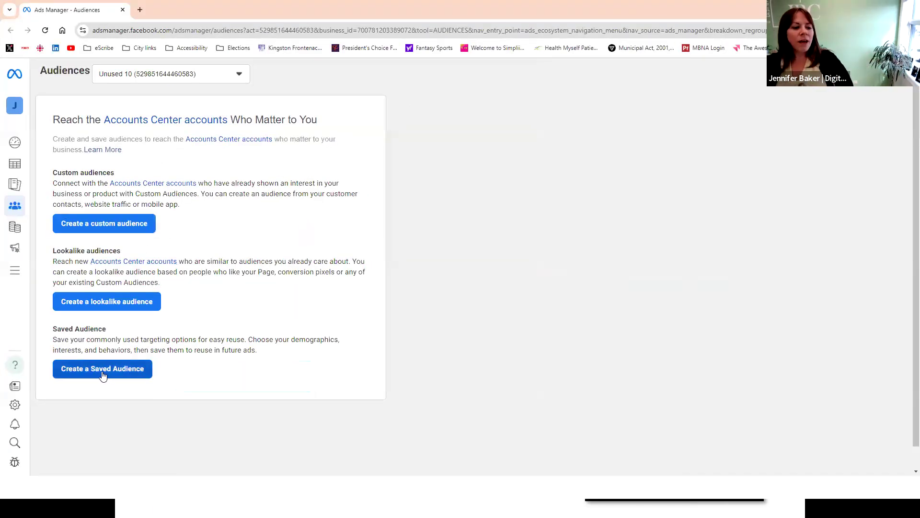
- Start a new saved audience and enter the persona's first name as the audience name
click(138, 379)
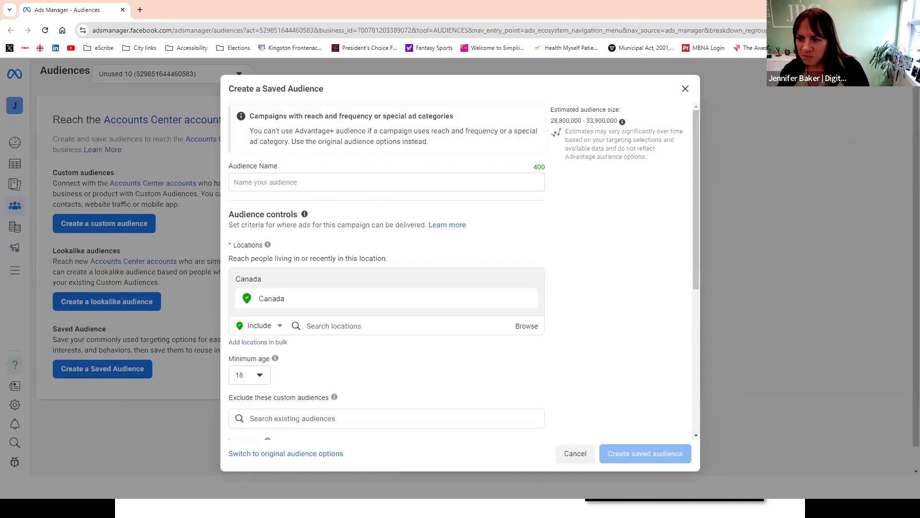
click(278, 183)
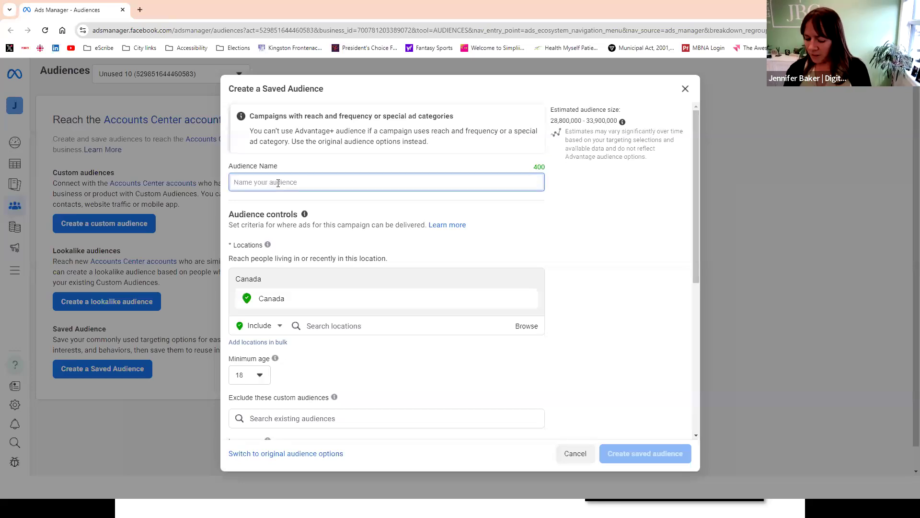
text(Hilda)
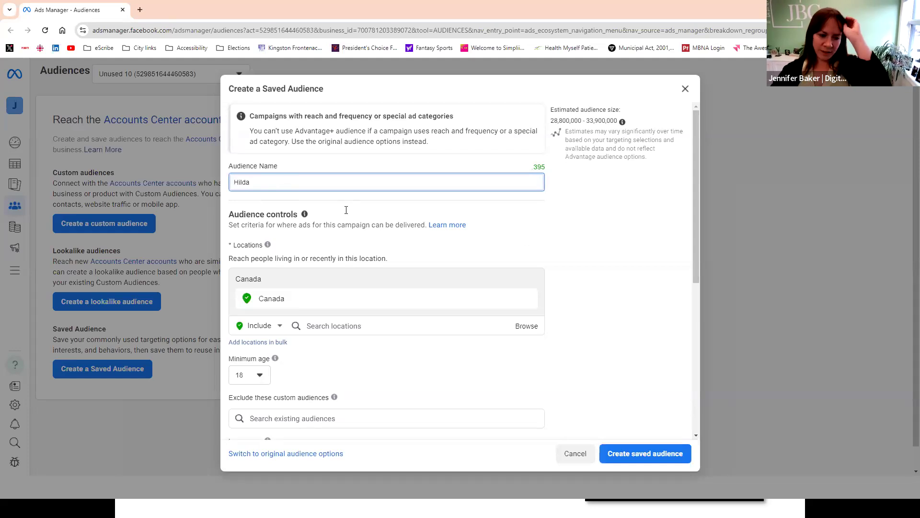
click(593, 231)
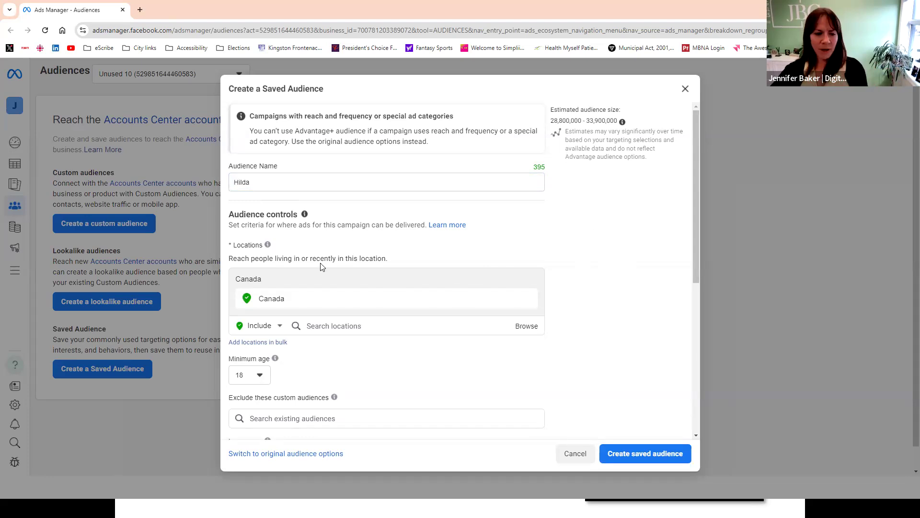
- Replace the Canada-wide targeting with the city Merrickville, Ontario, Canada as the included location
scroll(311, 279, down, 1)
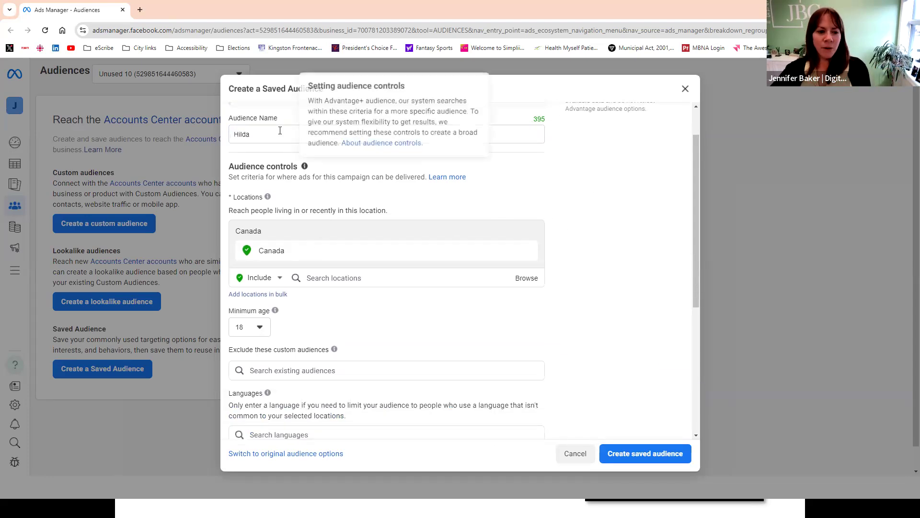
click(322, 278)
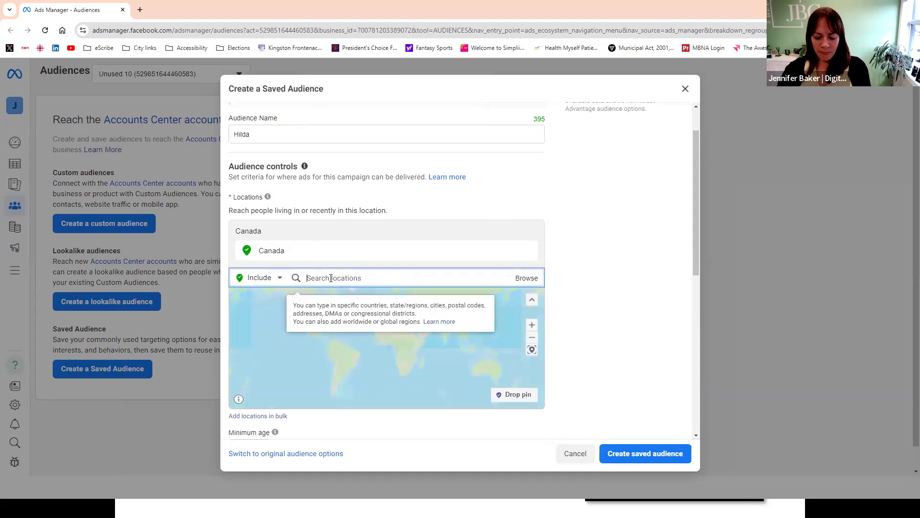
text(merrickville)
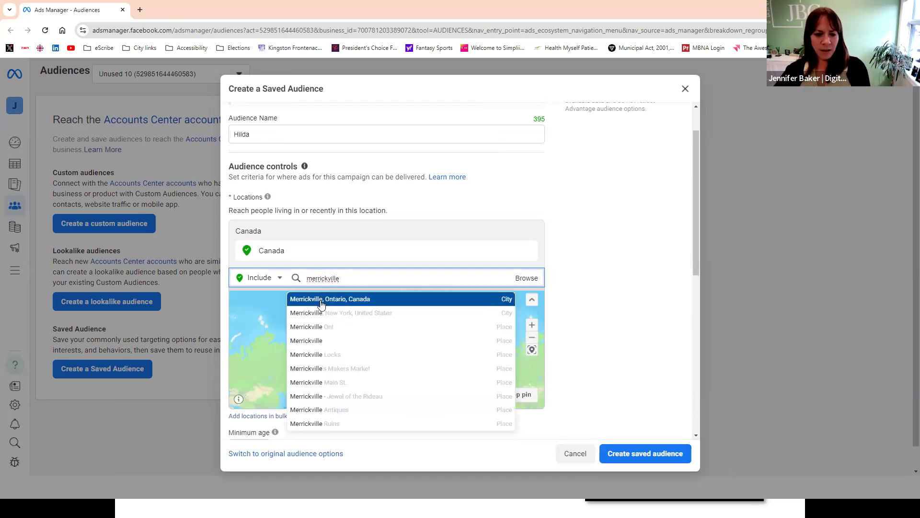
click(464, 300)
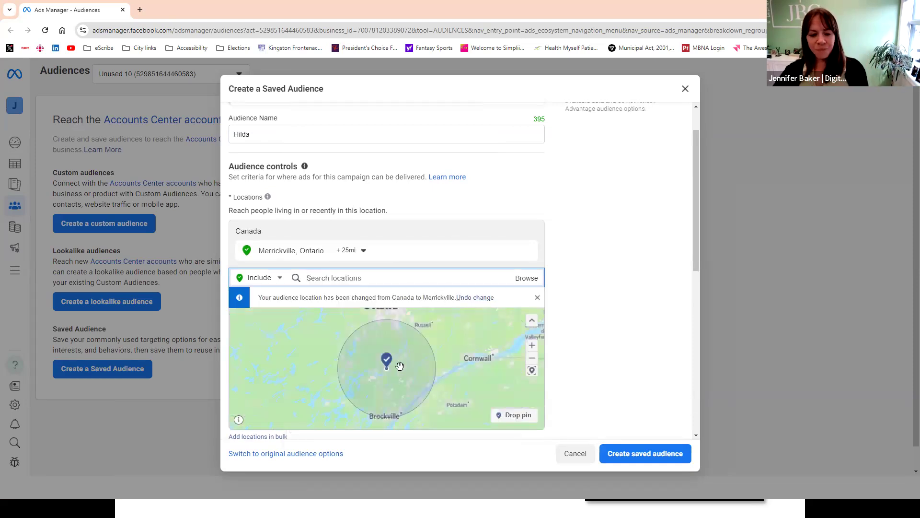
- Reduce the targeting radius around Merrickville to 10 miles
scroll(485, 338, down, 3)
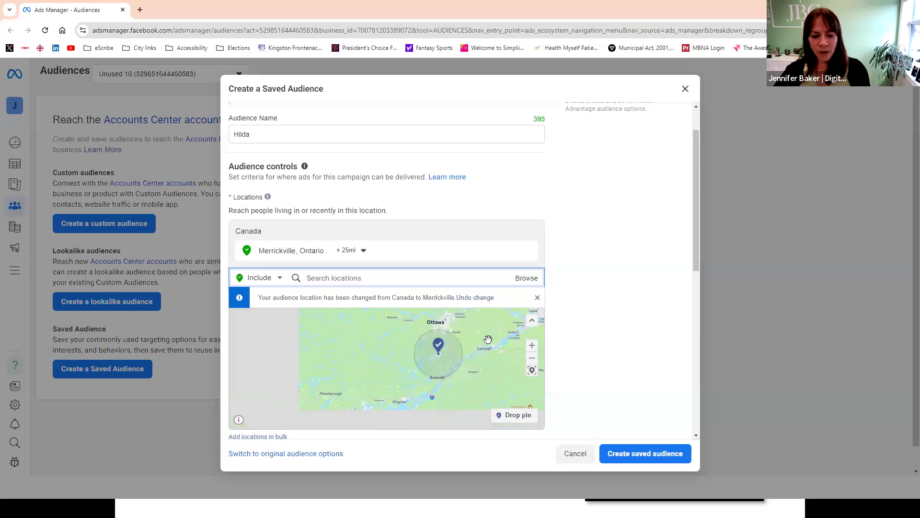
scroll(485, 341, down, 4)
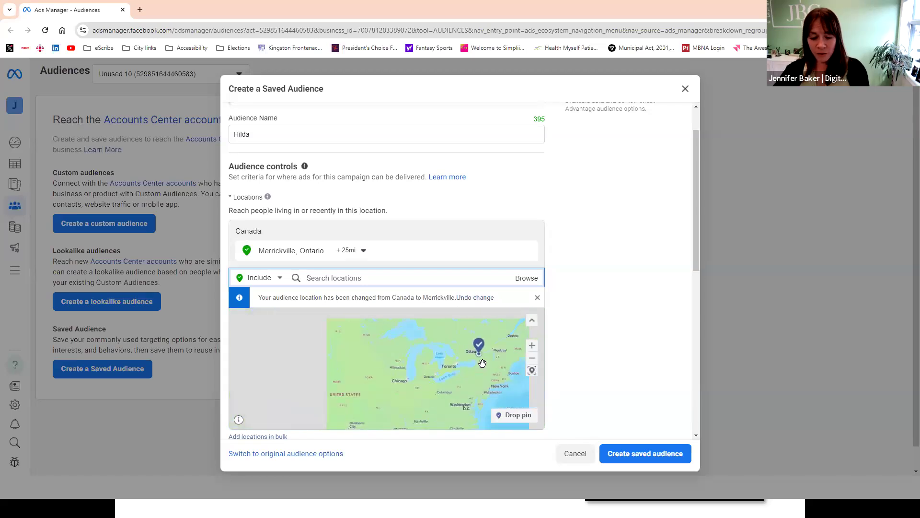
scroll(483, 368, down, 2)
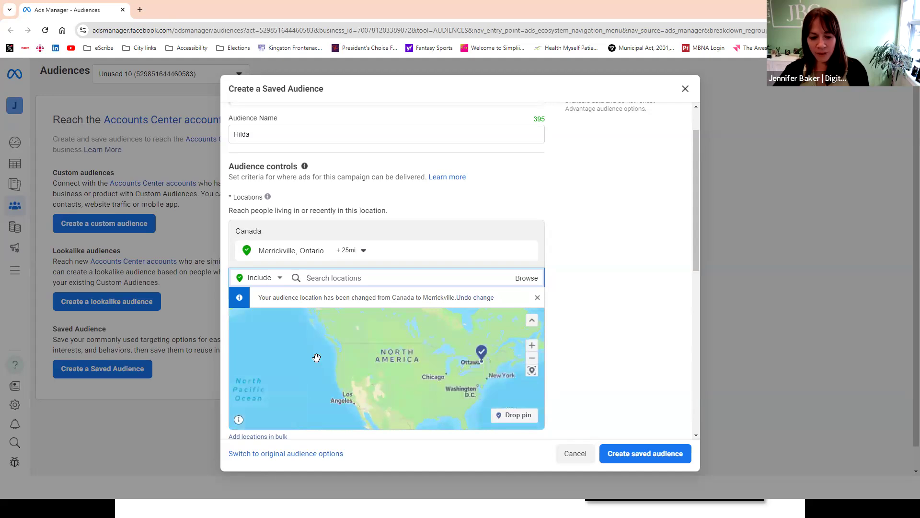
scroll(487, 359, up, 5)
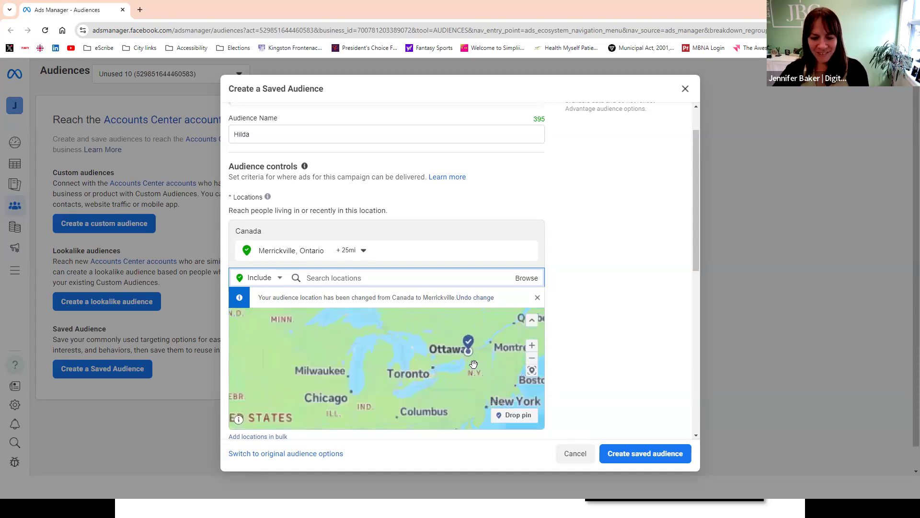
drag(456, 346, 455, 404)
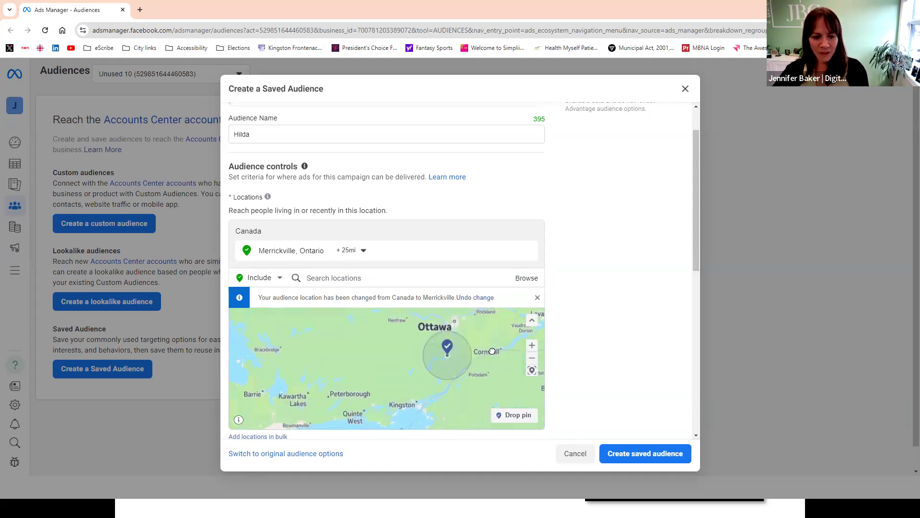
drag(488, 340, 487, 358)
click(363, 250)
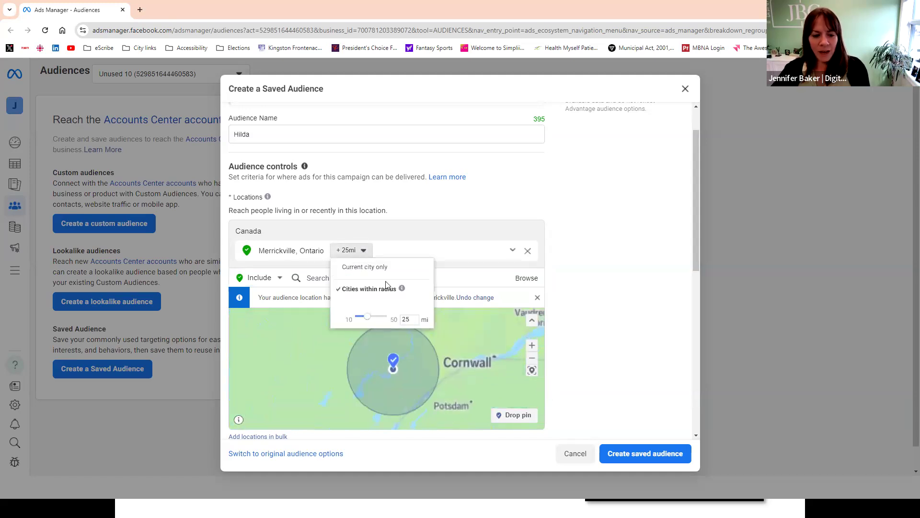
mouse_move(368, 321)
mouse_down()
mouse_move(351, 319)
mouse_move(384, 320)
mouse_move(376, 318)
mouse_up()
click(345, 319)
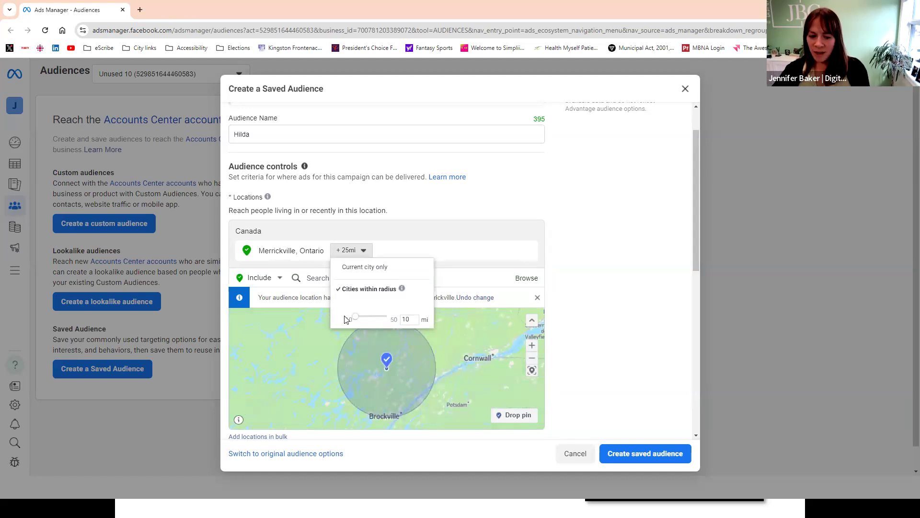
drag(395, 322, 349, 322)
click(467, 373)
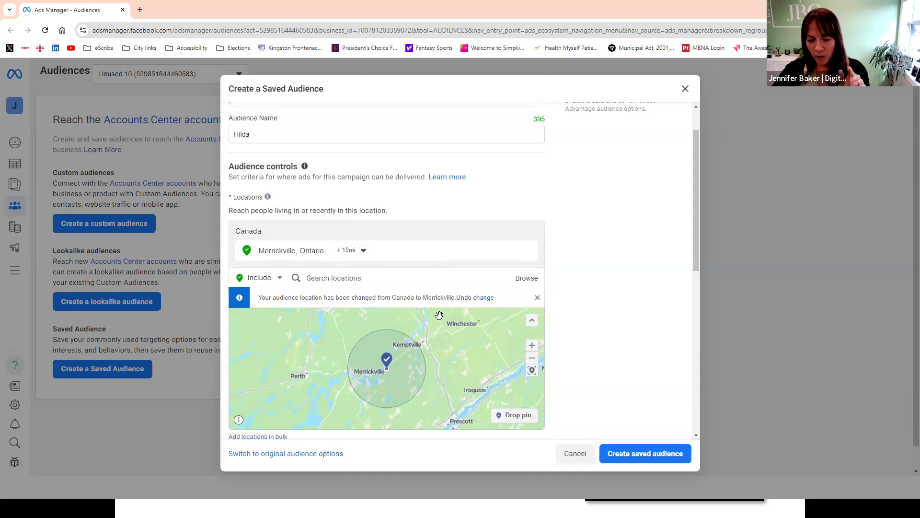
- Drop a location pin just east of Merrickville on the map and set its radius to 1 mile
click(516, 420)
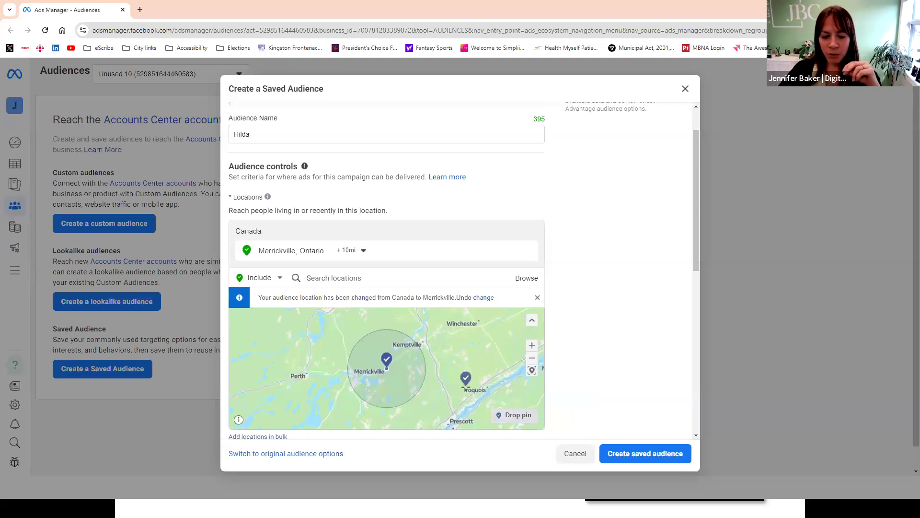
click(391, 369)
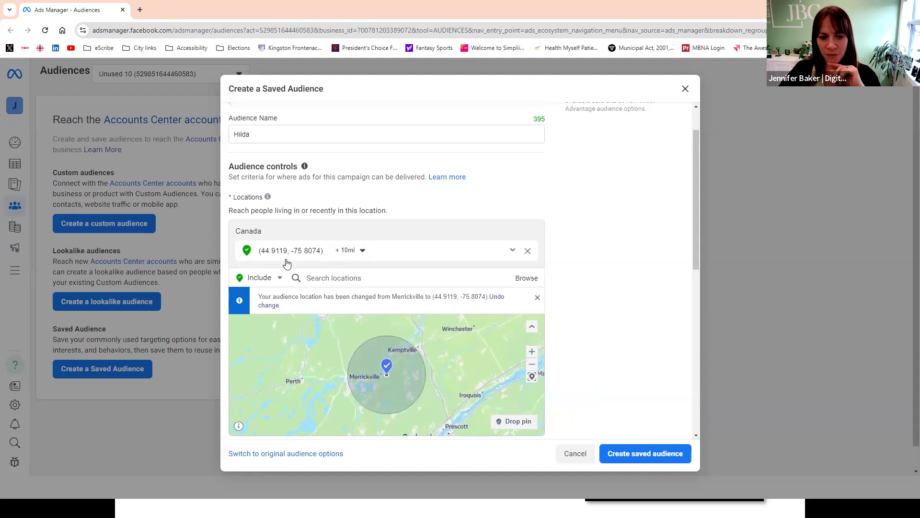
click(362, 250)
drag(348, 281, 337, 281)
click(446, 312)
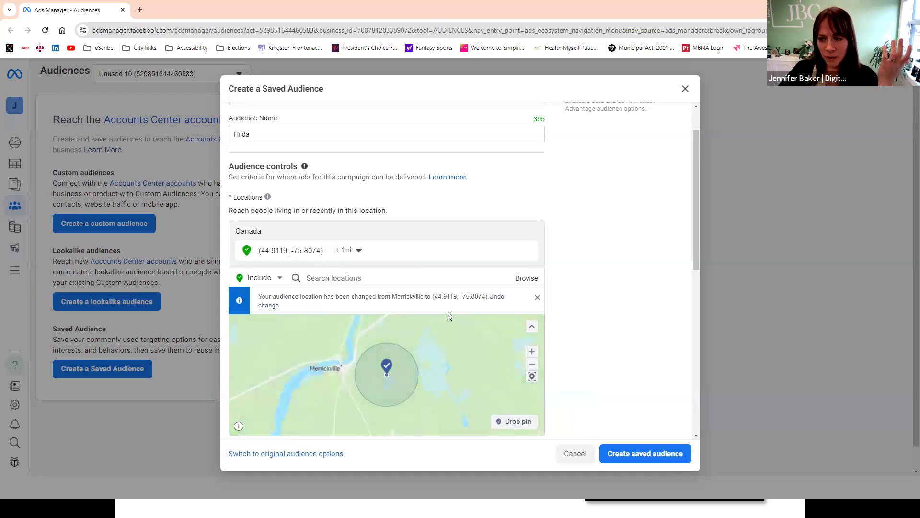
- Set the dropped pin's targeting radius to 5 miles
click(360, 250)
drag(398, 283, 382, 283)
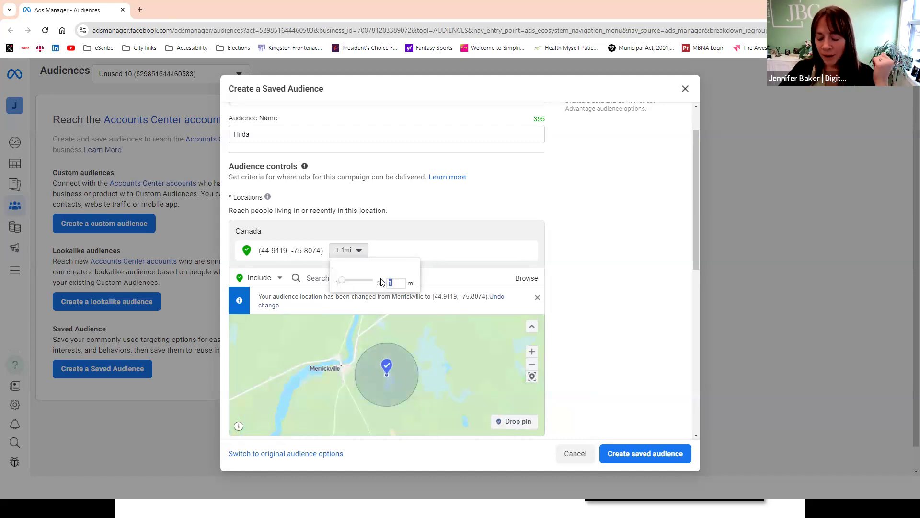
text(5)
key(Return)
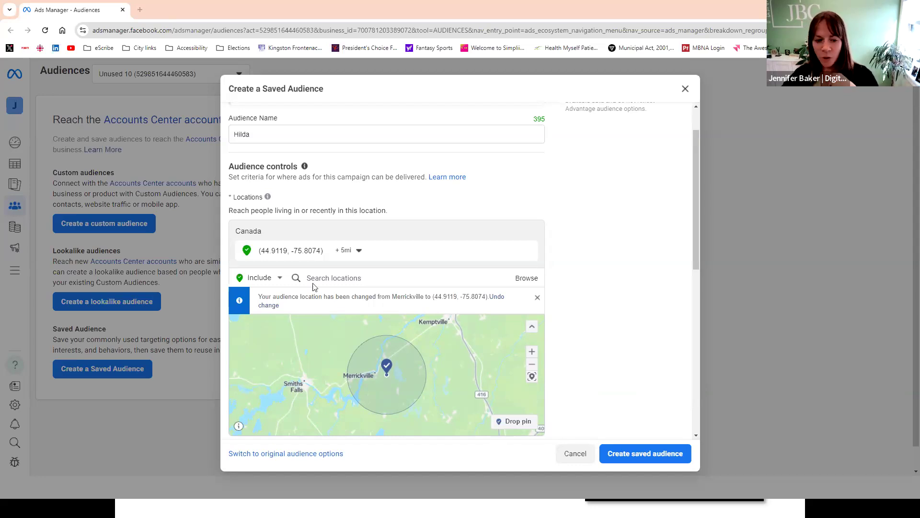
- Add the postal code area K0H in Ontario to the included locations
click(332, 279)
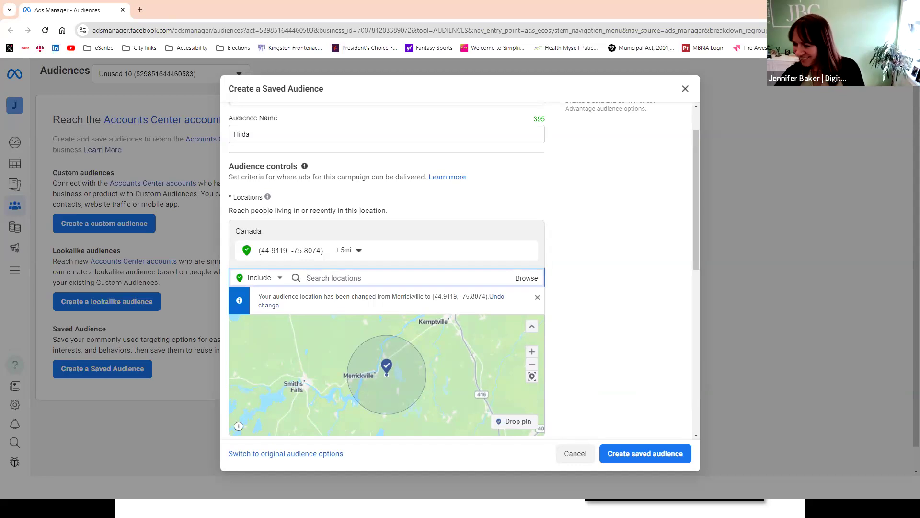
click(322, 279)
text(Thank you for your attention to detail)
key(ctrl+a)
key(BackSpace)
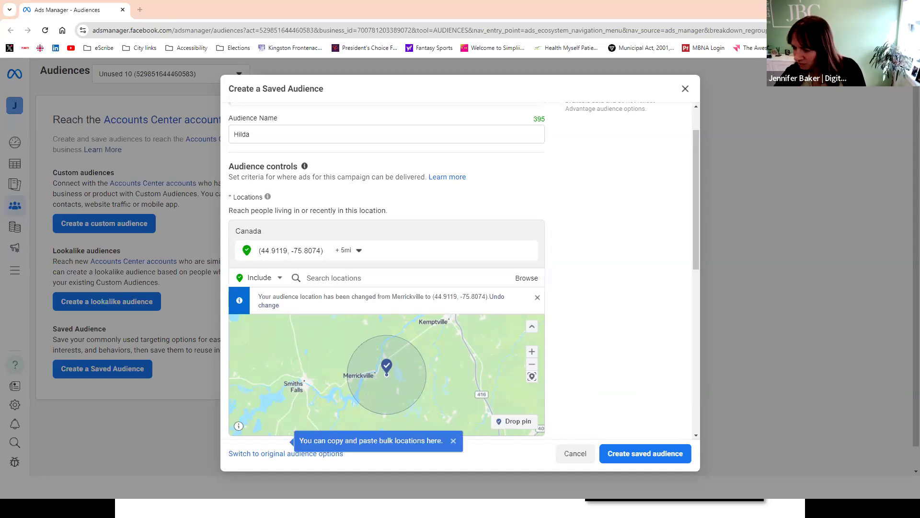
click(322, 279)
text(K0h)
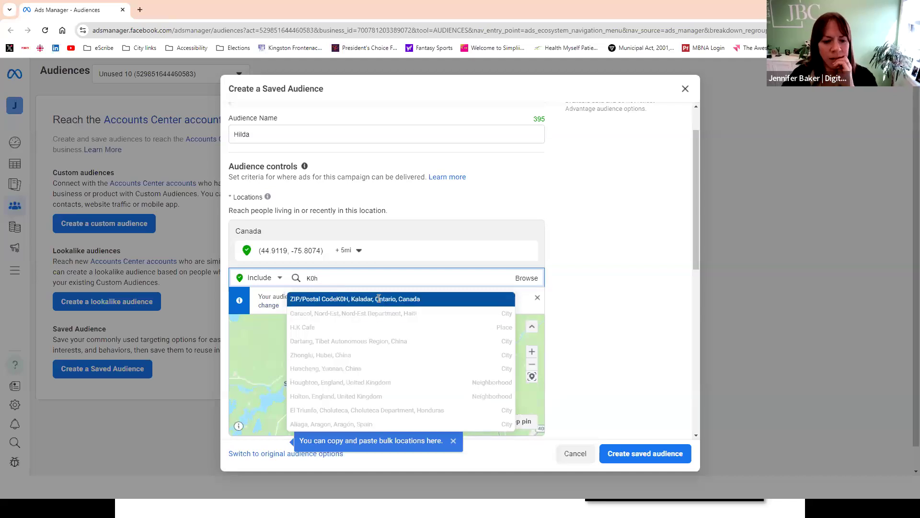
click(381, 300)
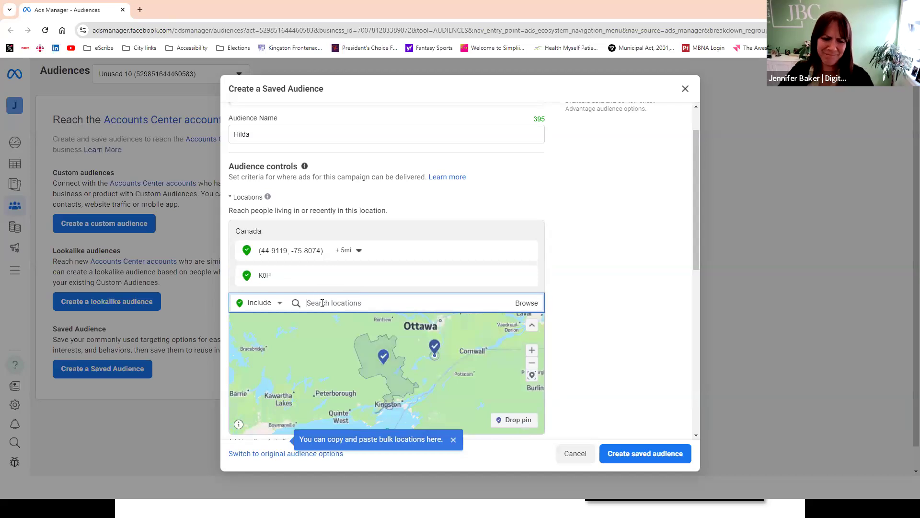
- Add the postal code area K0G to the included locations, then remove both postal code areas
text(K0h1n)
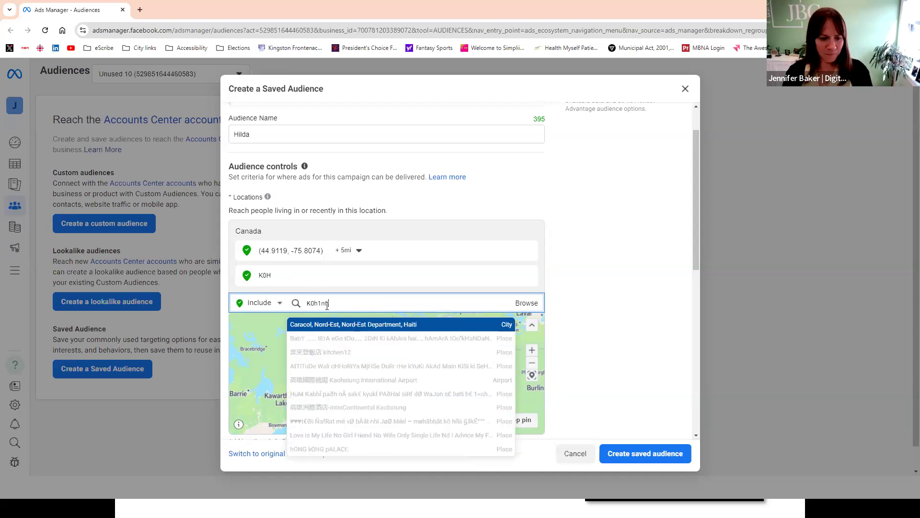
text(0)
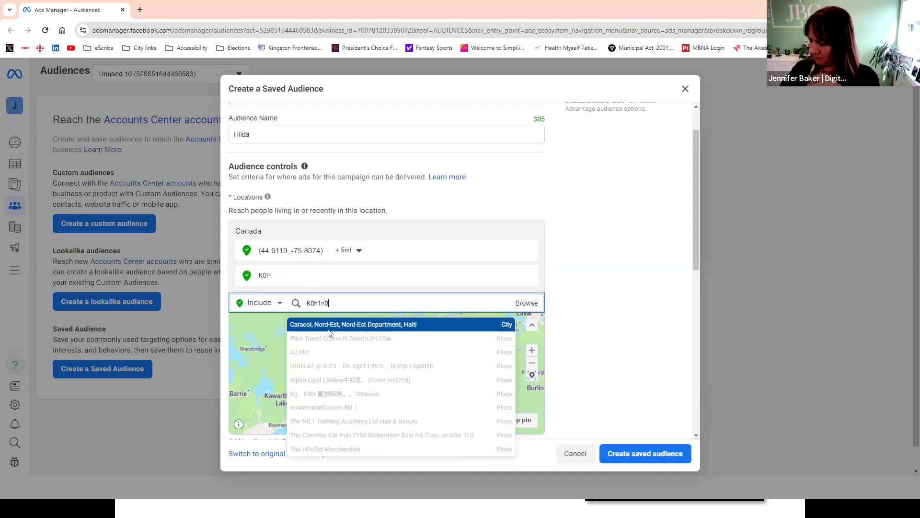
double_click(318, 302)
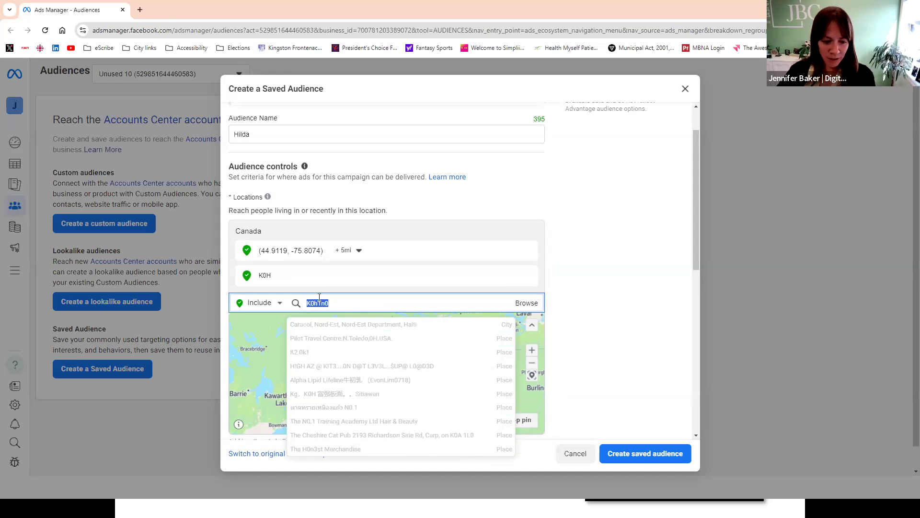
key(BackSpace)
text(kog)
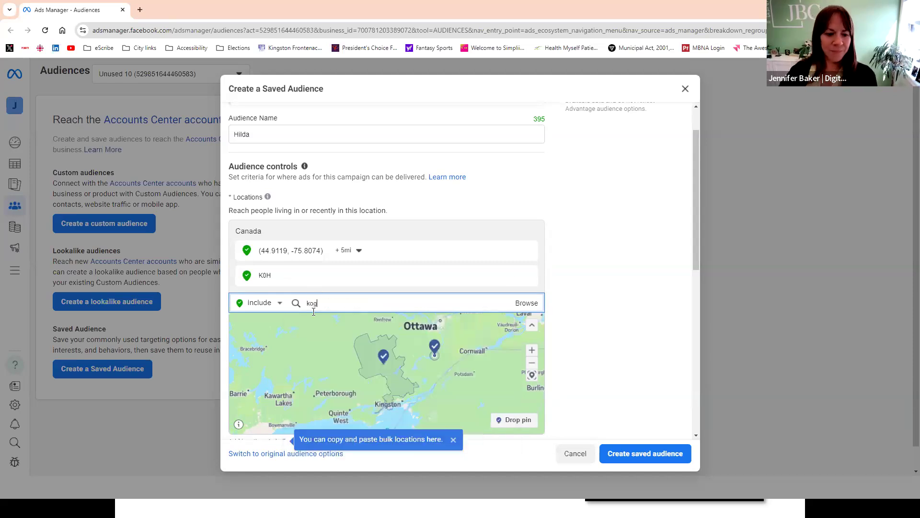
double_click(330, 305)
text(K0G)
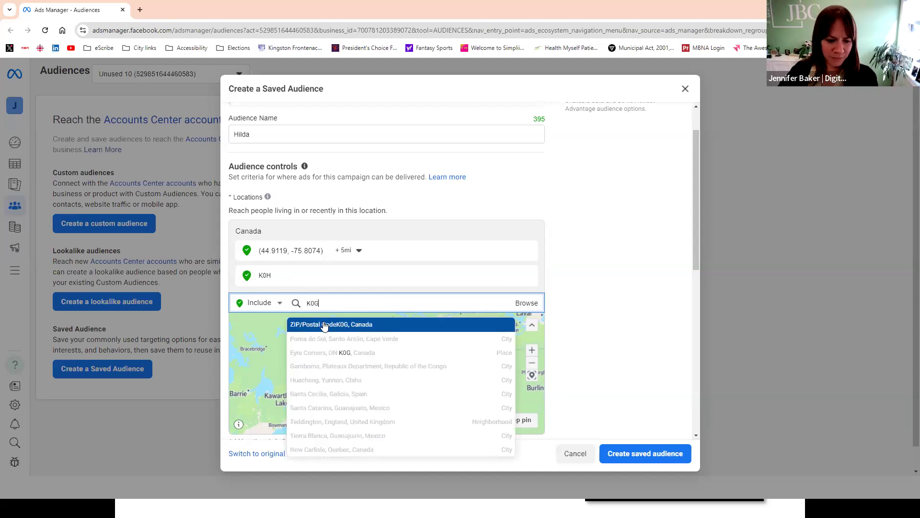
click(322, 324)
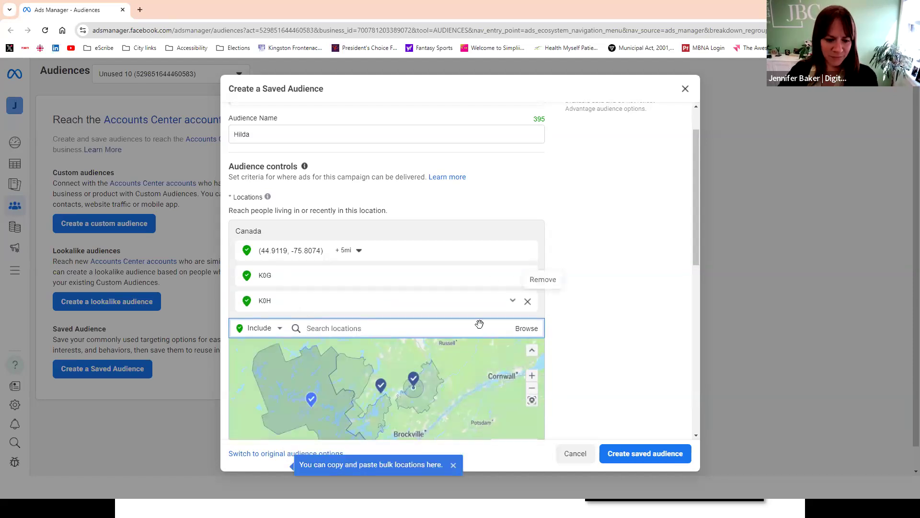
click(528, 301)
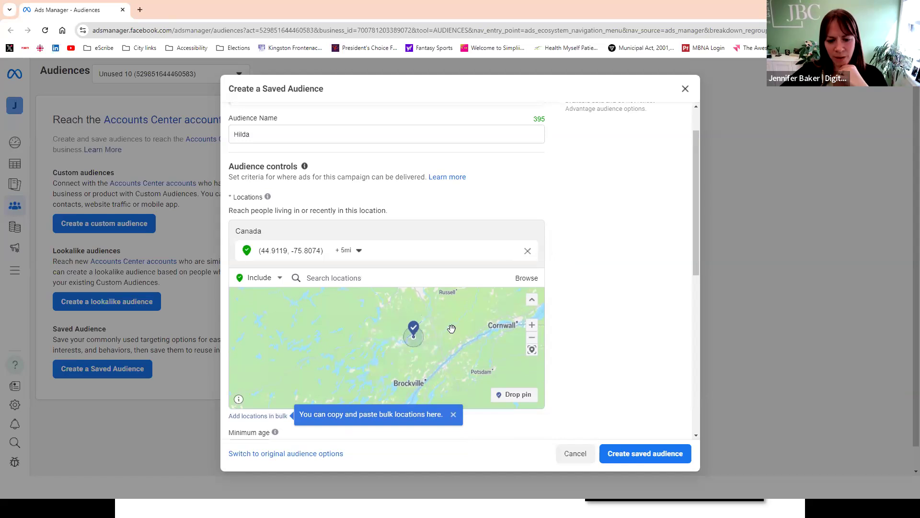
- Check the estimated audience size for the remaining pin location
scroll(633, 272, up, 1)
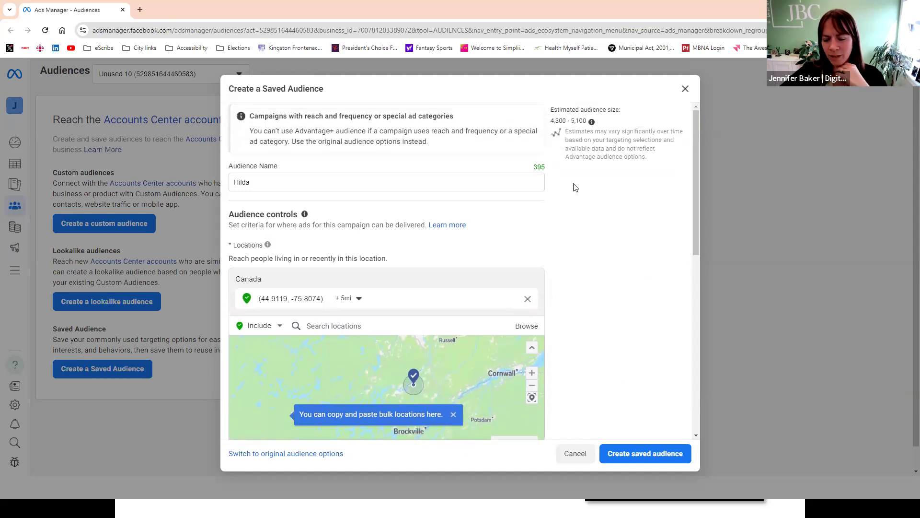
triple_click(591, 123)
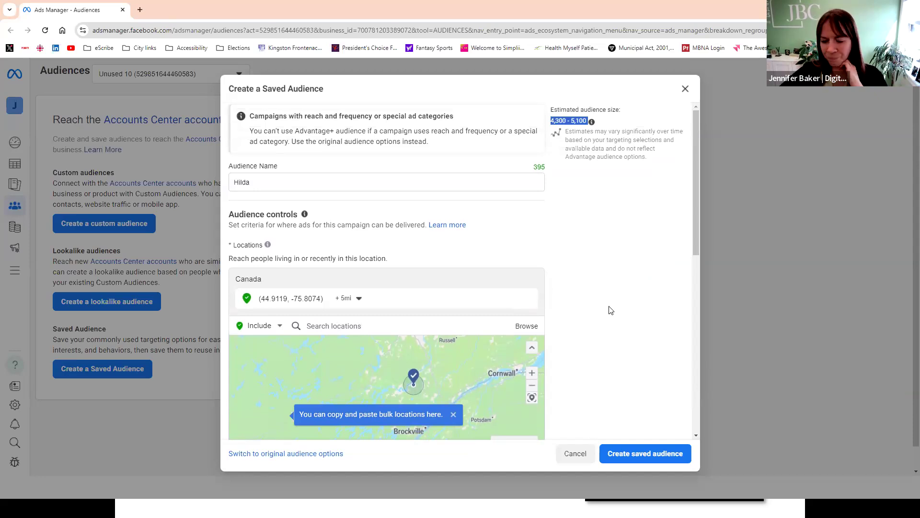
scroll(611, 310, down, 6)
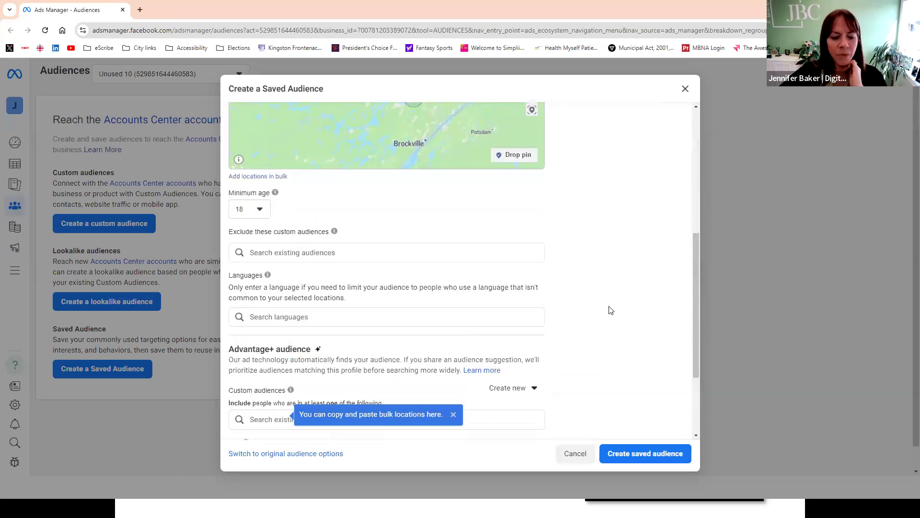
- Switch the saved audience from Advantage+ to the original audience options
scroll(610, 310, down, 1)
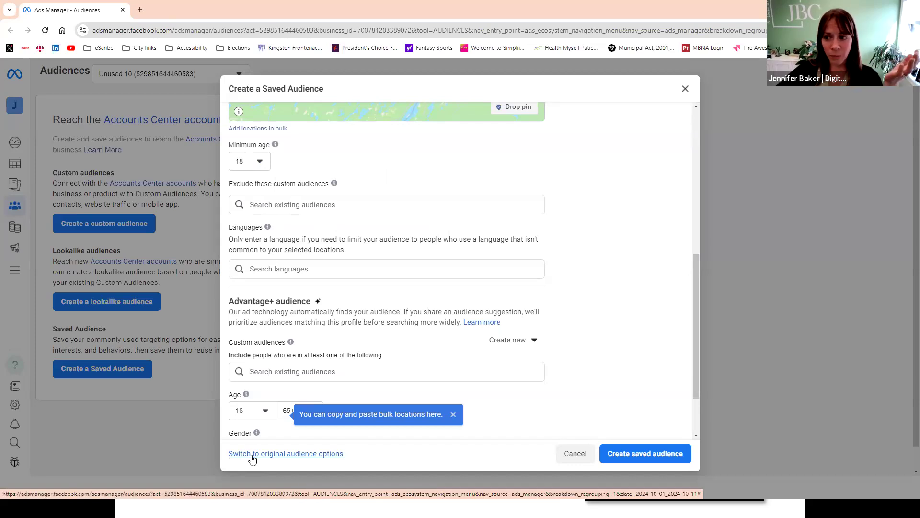
click(274, 453)
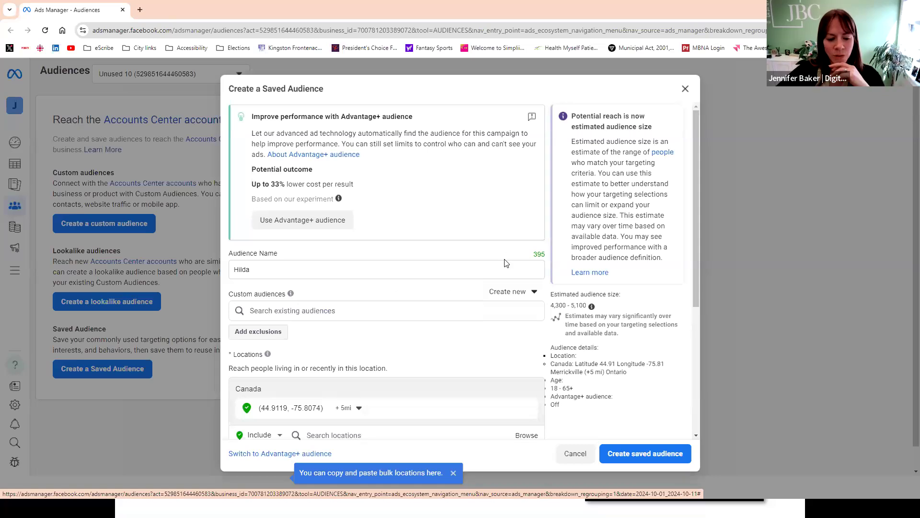
scroll(504, 263, down, 3)
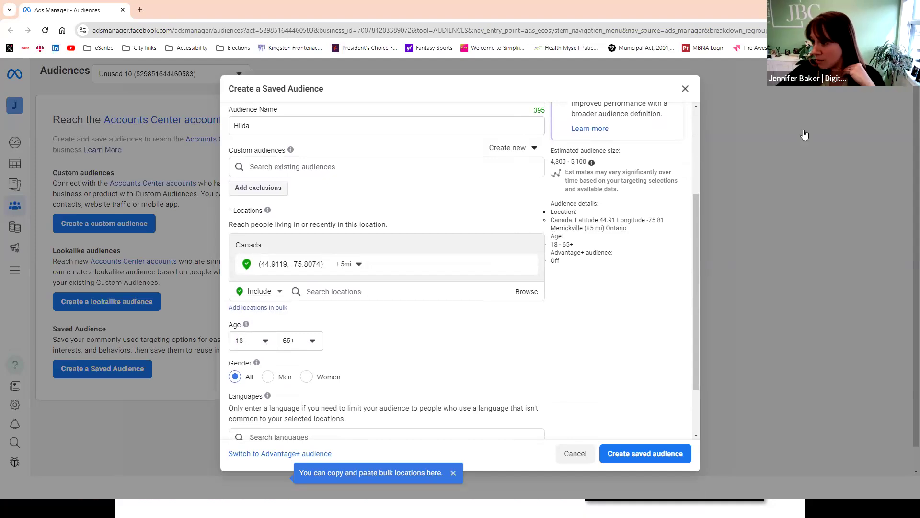
- Set the audience's age range to 20 through 60
click(262, 341)
click(349, 363)
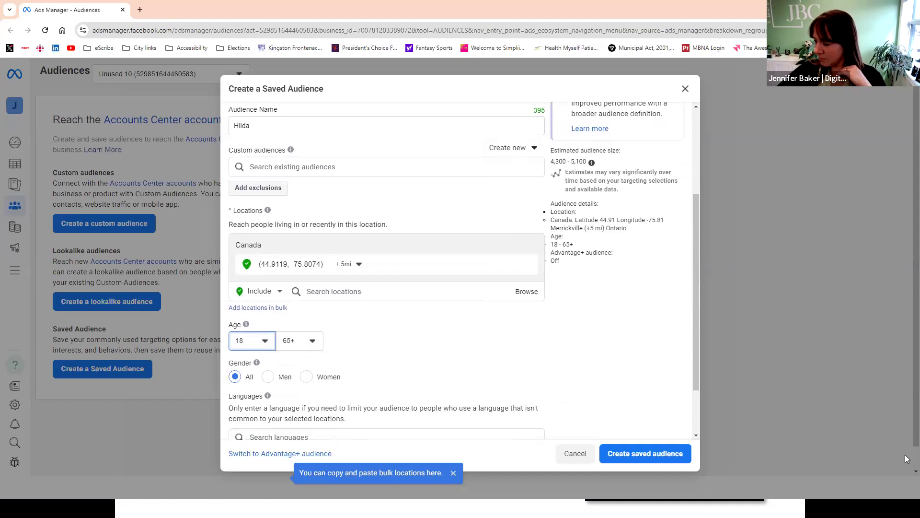
click(253, 342)
scroll(269, 408, down, 3)
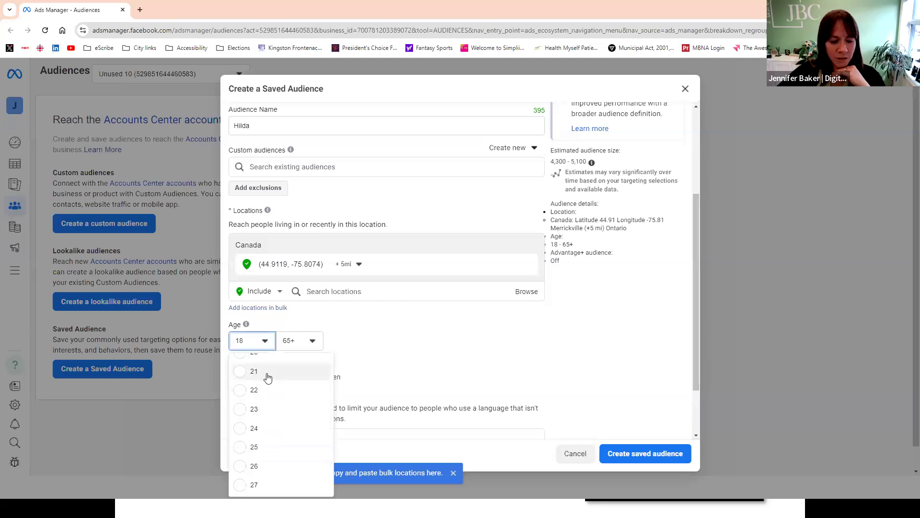
scroll(265, 379, up, 2)
click(263, 404)
click(304, 341)
scroll(313, 408, up, 2)
scroll(309, 417, down, 2)
click(302, 393)
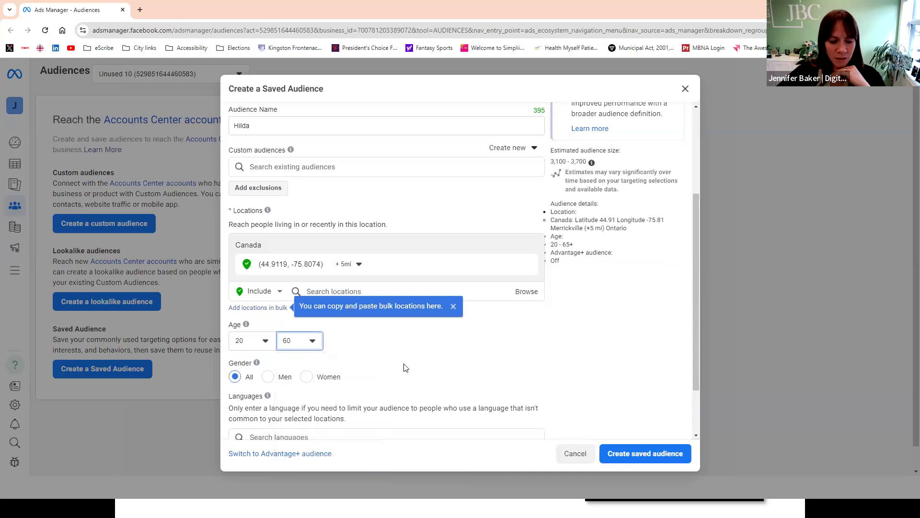
- Limit the audience's gender to women and dismiss the tip about pasting bulk locations
click(311, 377)
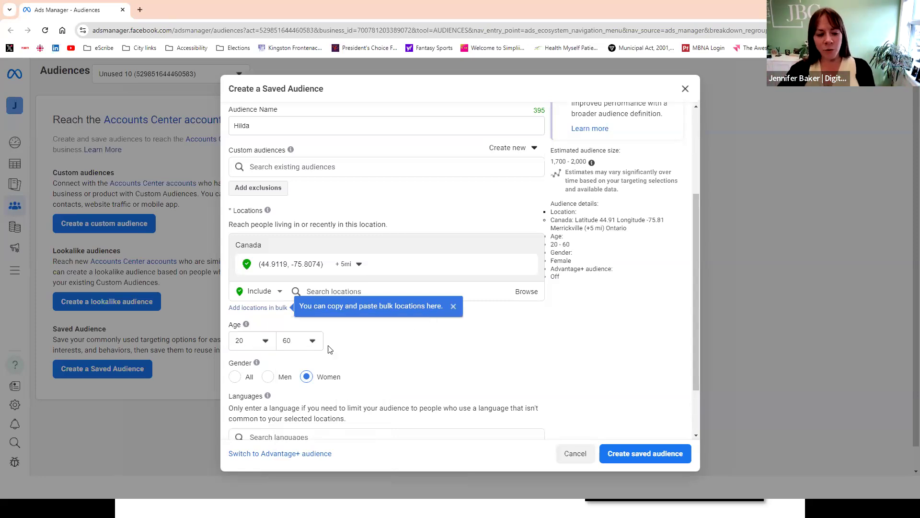
scroll(408, 345, down, 1)
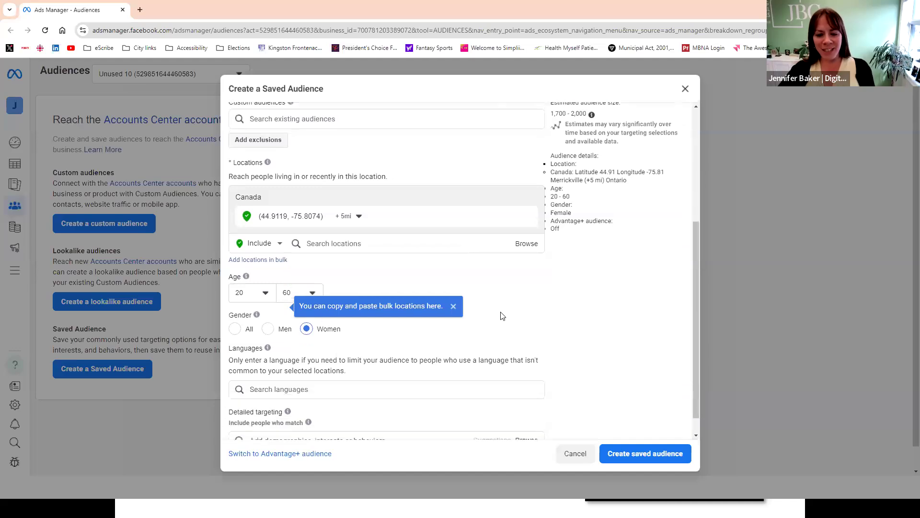
scroll(501, 316, down, 1)
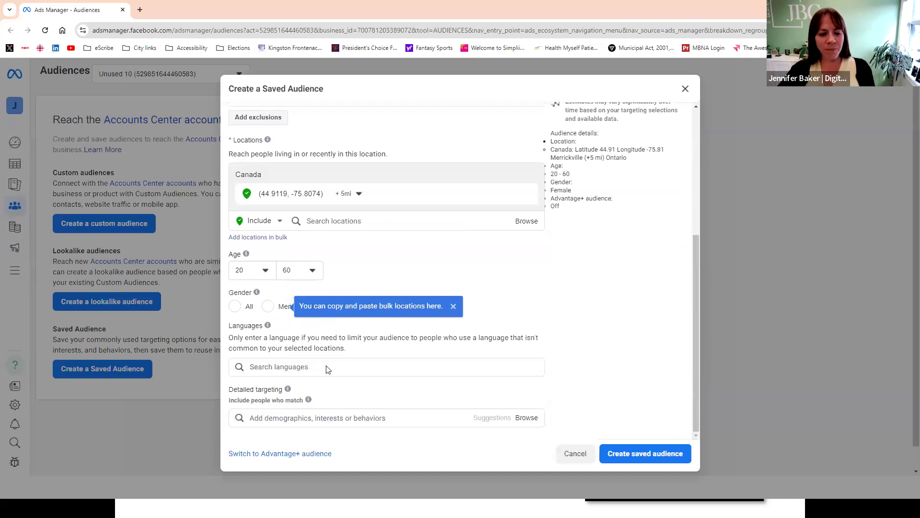
click(453, 307)
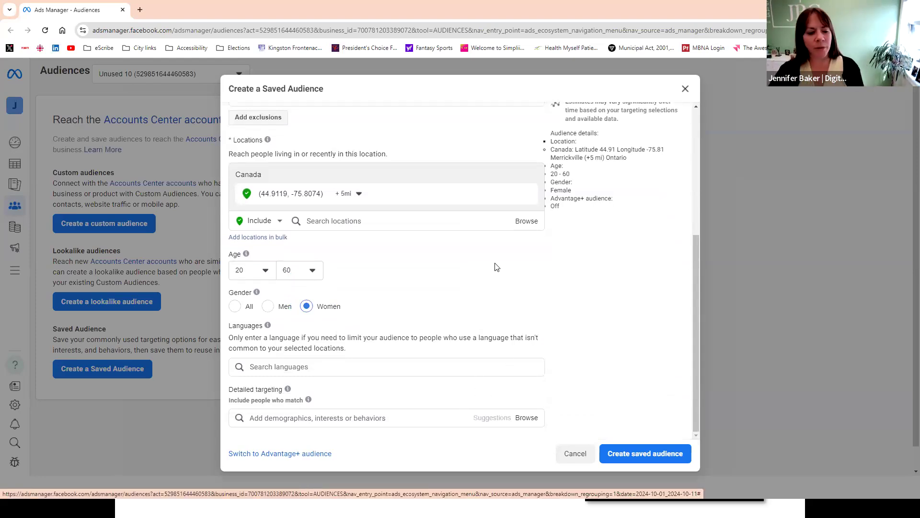
- Add the Physical fitness (fitness) interest to the detailed targeting and check the estimated audience size
click(327, 420)
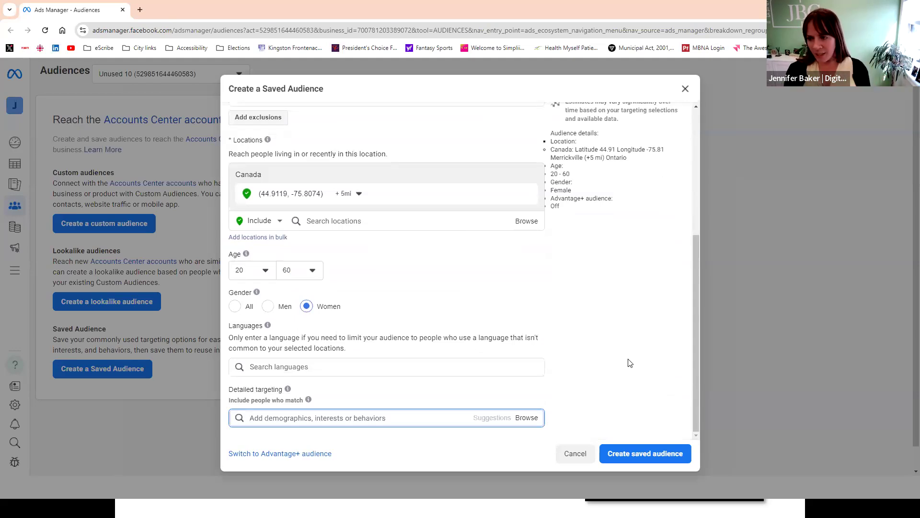
text(fitness)
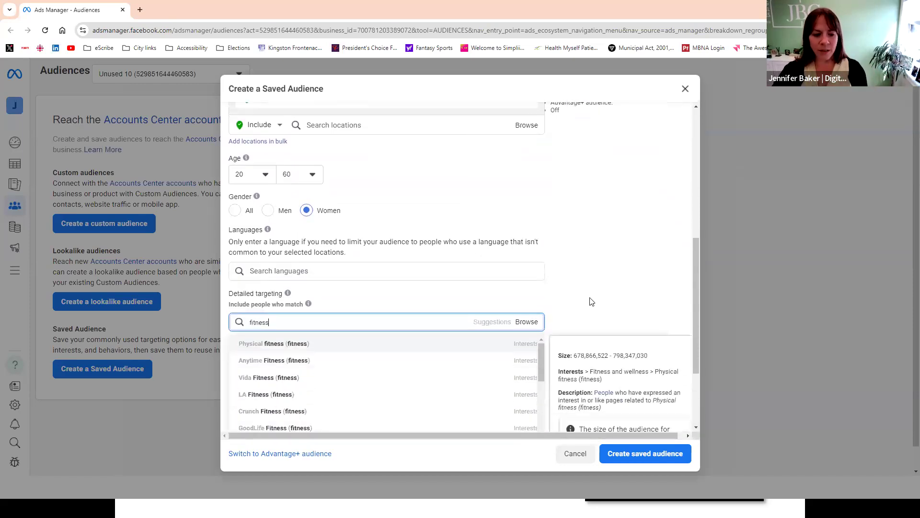
scroll(587, 278, down, 2)
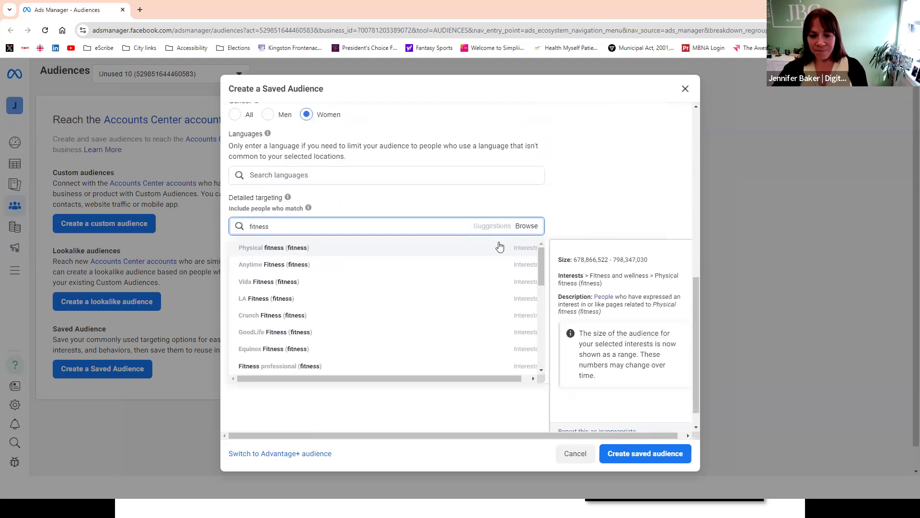
click(271, 248)
scroll(620, 259, up, 3)
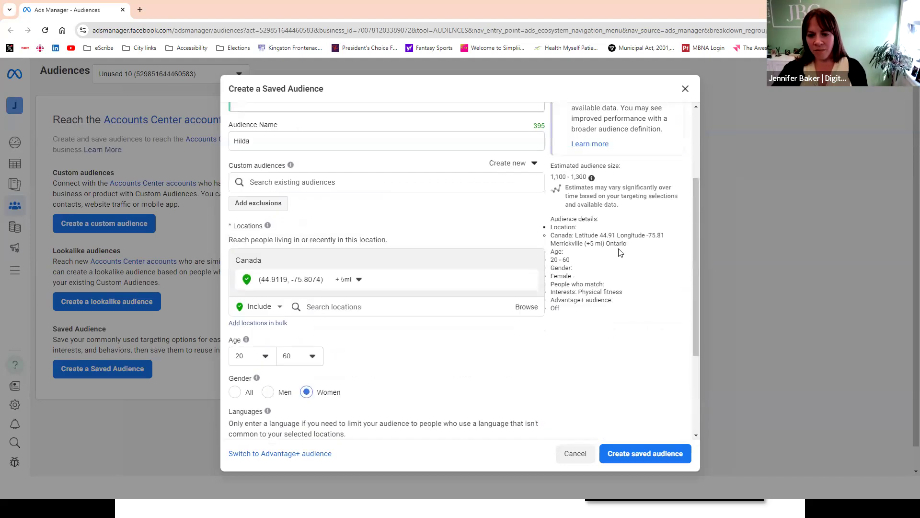
drag(551, 177, 588, 177)
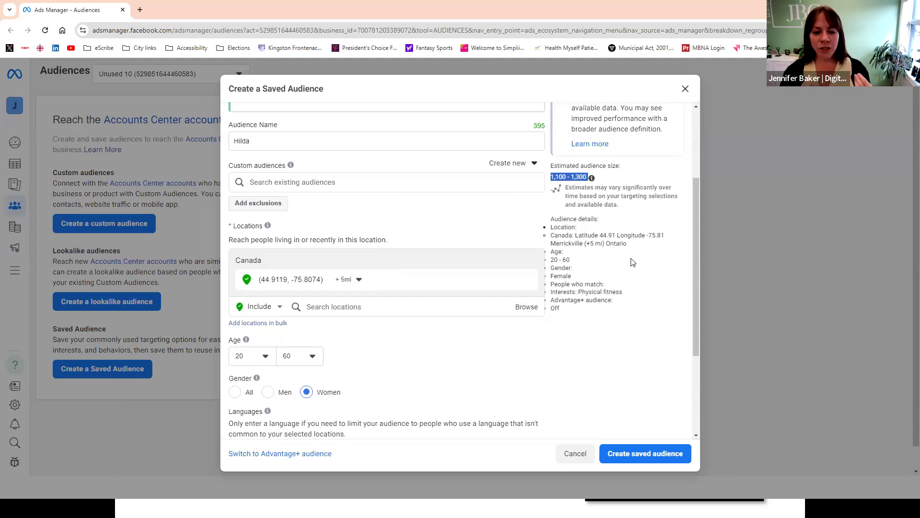
- Replace the Physical fitness interest with Running (sport) in the detailed targeting and check the estimated audience size
scroll(503, 283, down, 3)
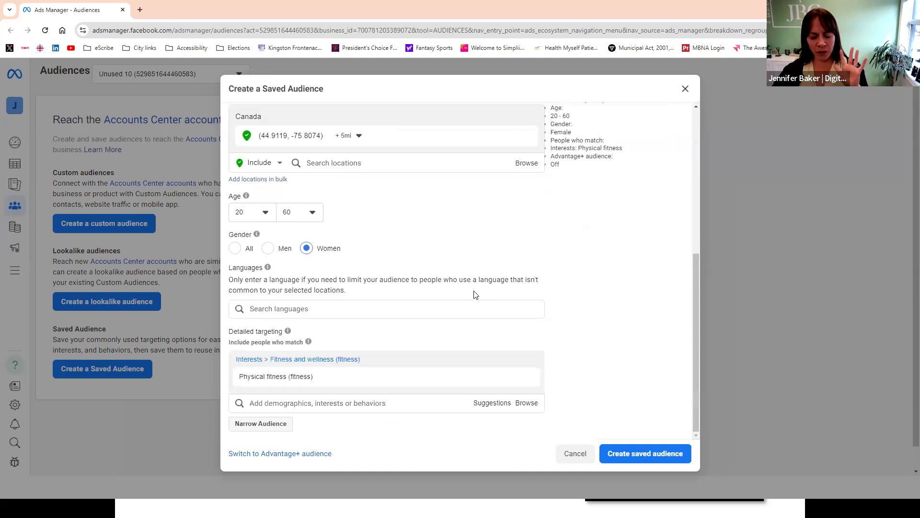
mouse_move(349, 378)
click(527, 378)
click(302, 418)
text(marathon)
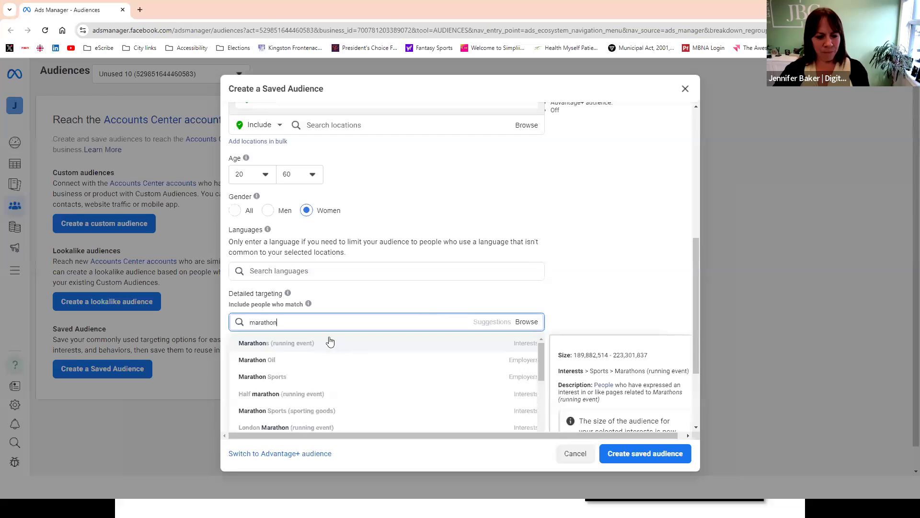
drag(293, 322, 207, 328)
text(running)
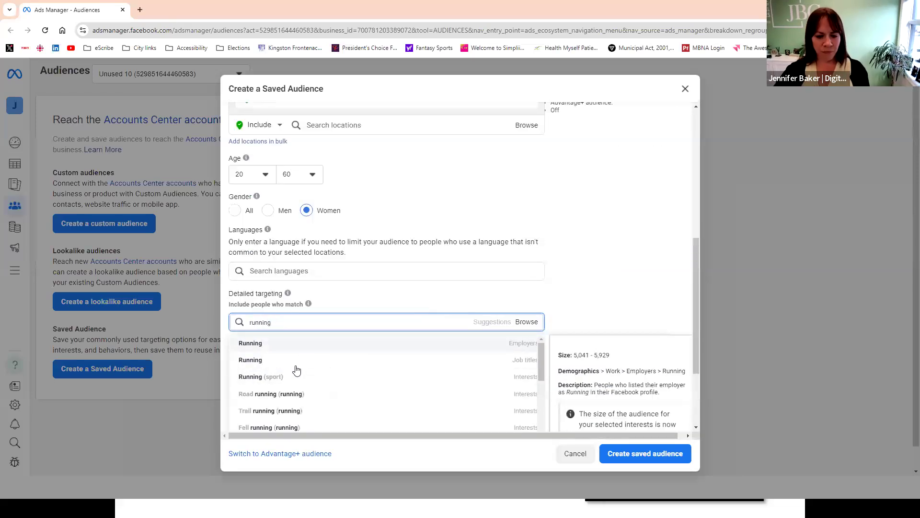
click(249, 376)
scroll(575, 292, up, 1)
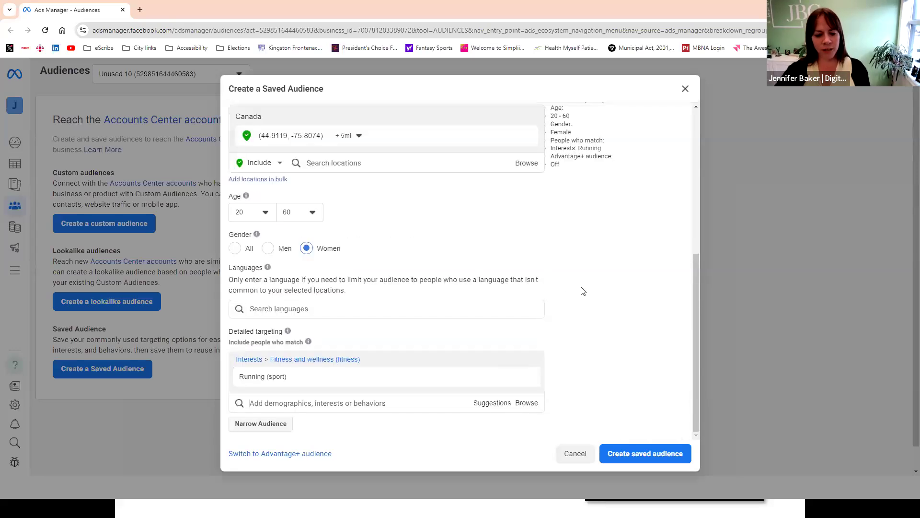
scroll(581, 290, up, 3)
scroll(583, 286, up, 2)
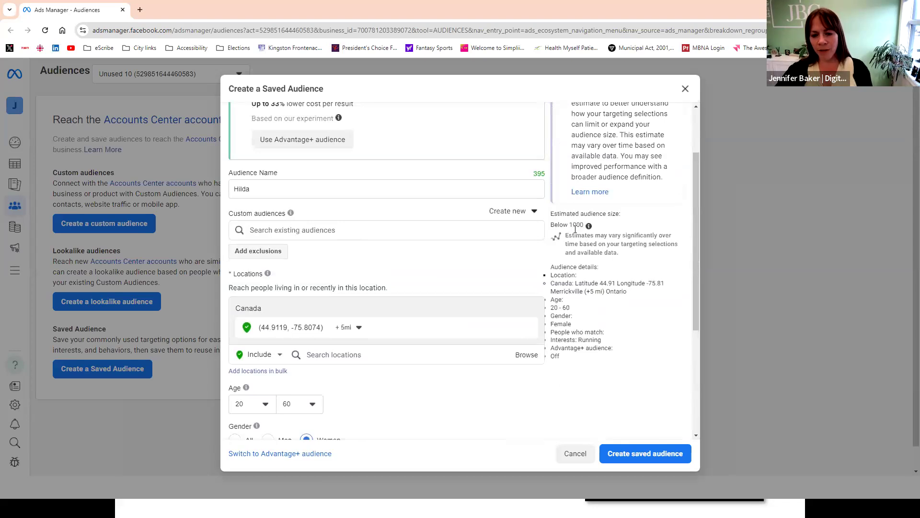
double_click(575, 227)
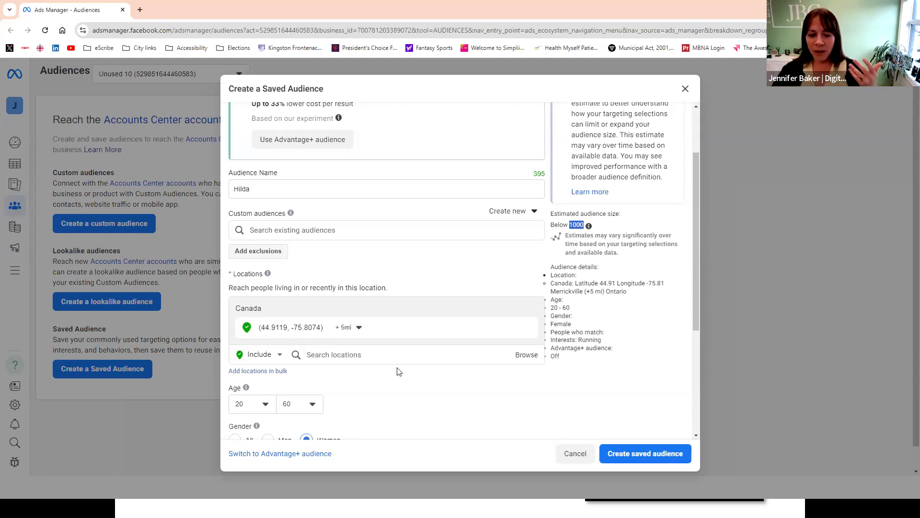
- Replace the Running (sport) interest with Kayak (watercraft) in the detailed targeting and check the estimated audience size
scroll(400, 371, down, 4)
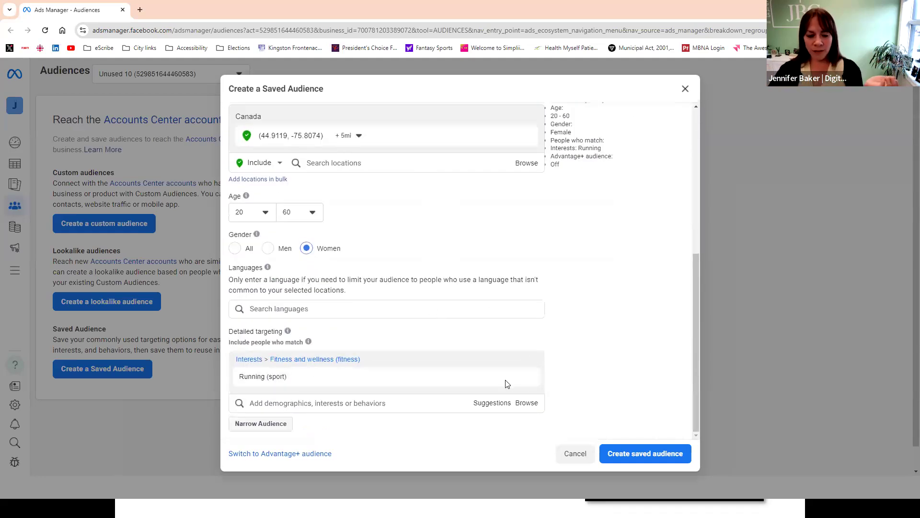
click(526, 377)
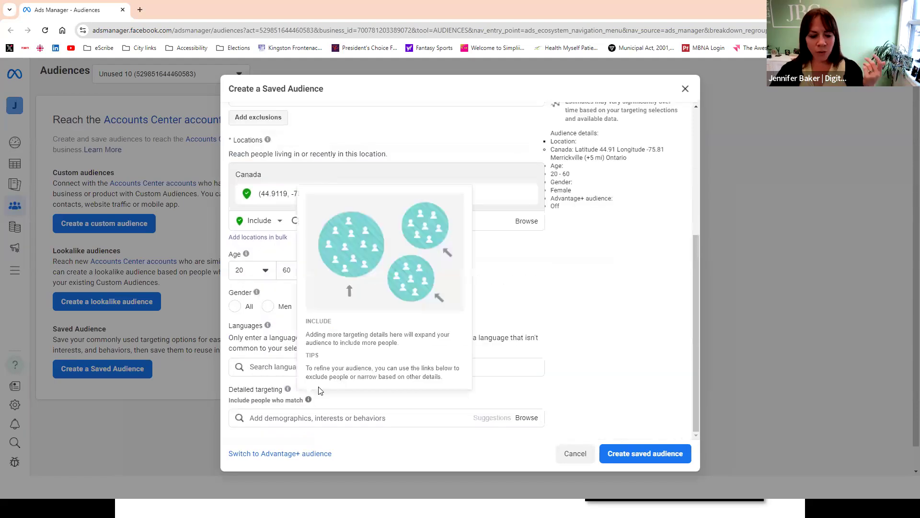
click(417, 416)
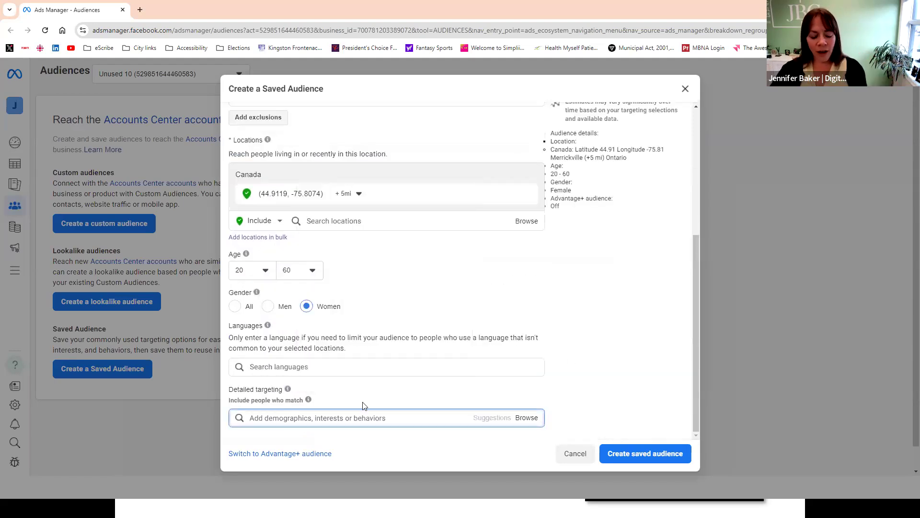
text(kayak)
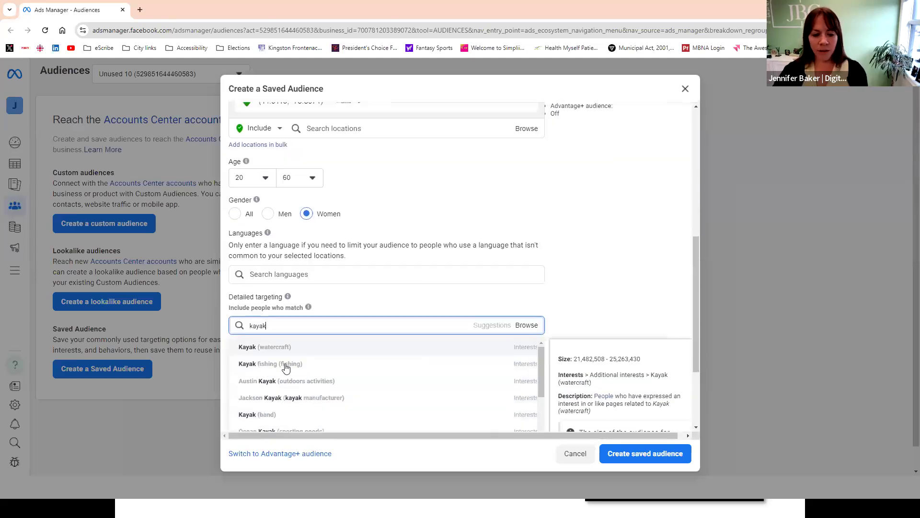
click(306, 343)
scroll(571, 319, up, 8)
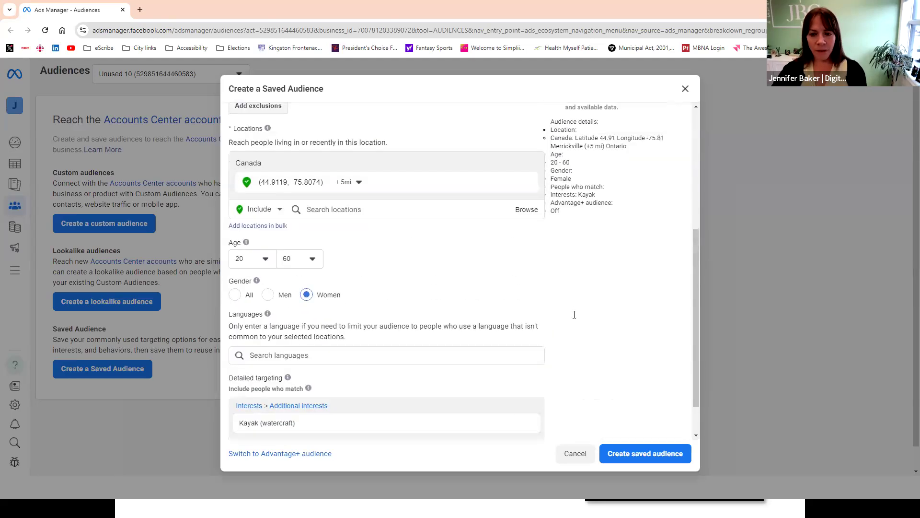
scroll(421, 329, down, 6)
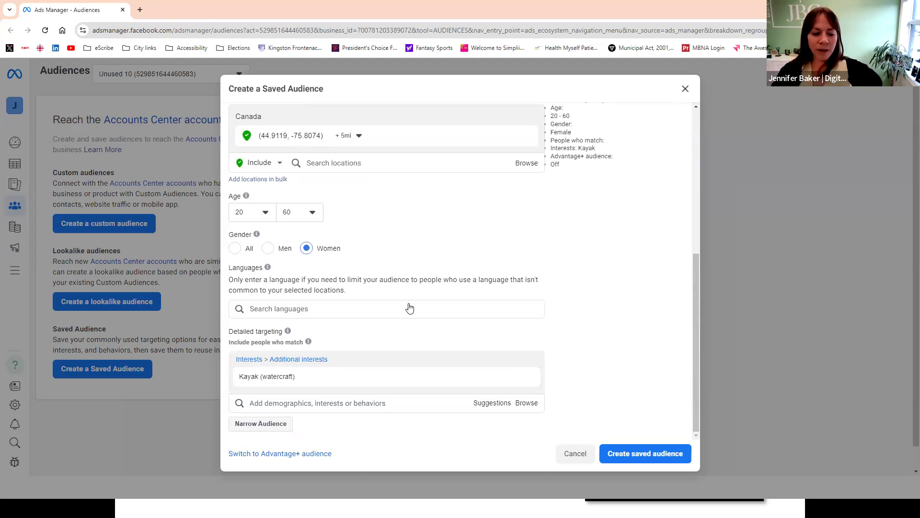
click(233, 405)
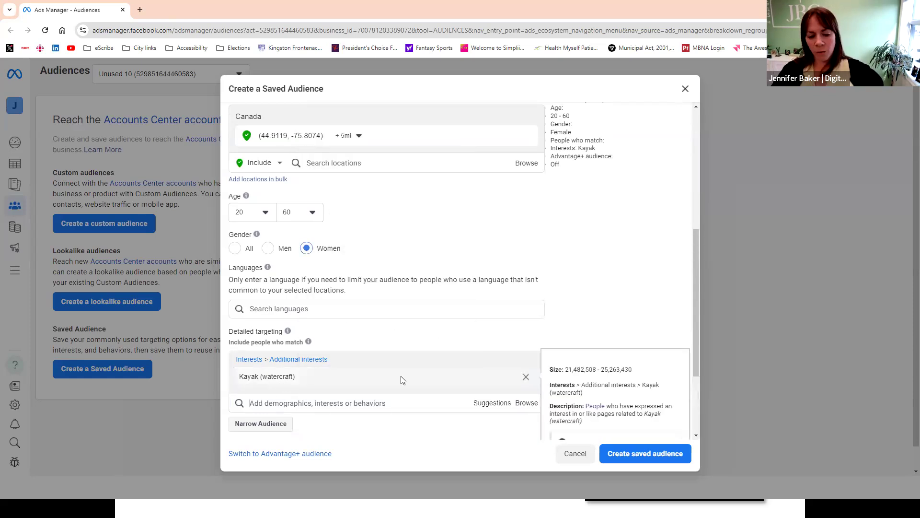
scroll(540, 290, up, 5)
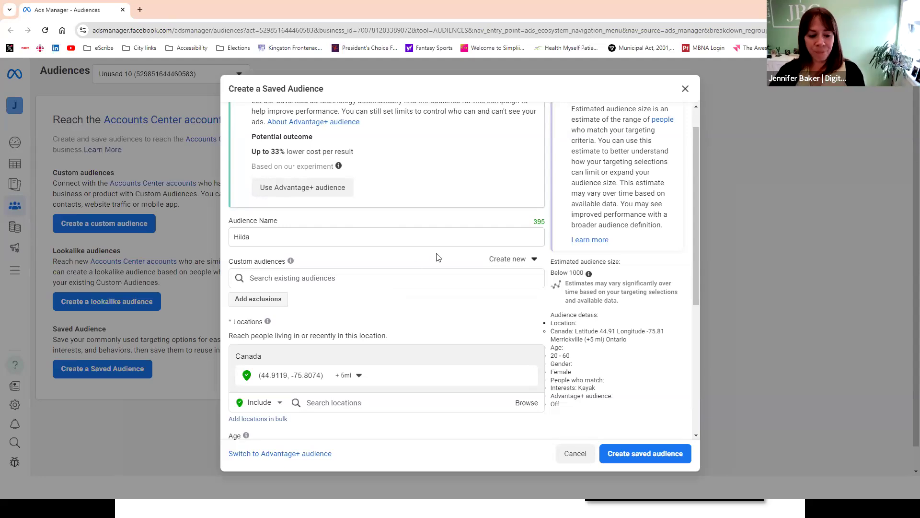
scroll(435, 254, down, 5)
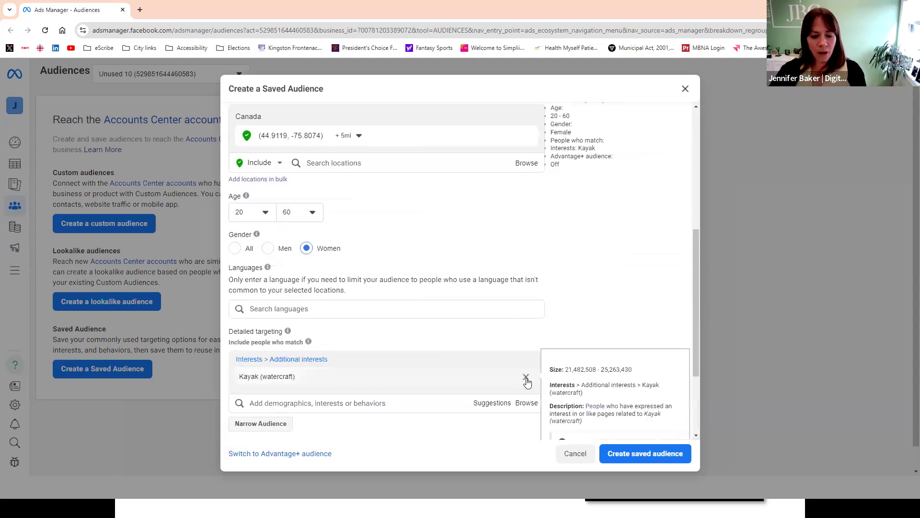
- Replace the audience name with the other persona's first name
scroll(491, 302, up, 4)
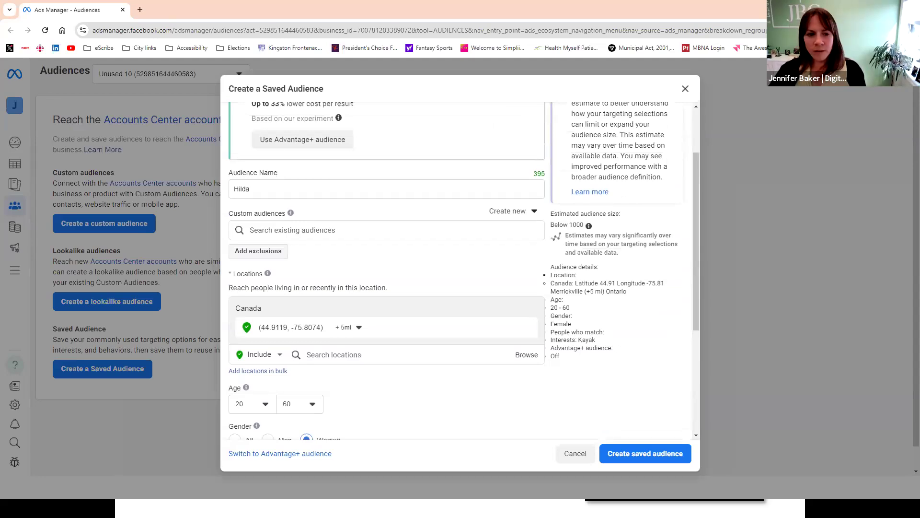
drag(252, 189, 219, 191)
text(NM)
key(BackSpace)
key(BackSpace)
text(Megan)
click(440, 283)
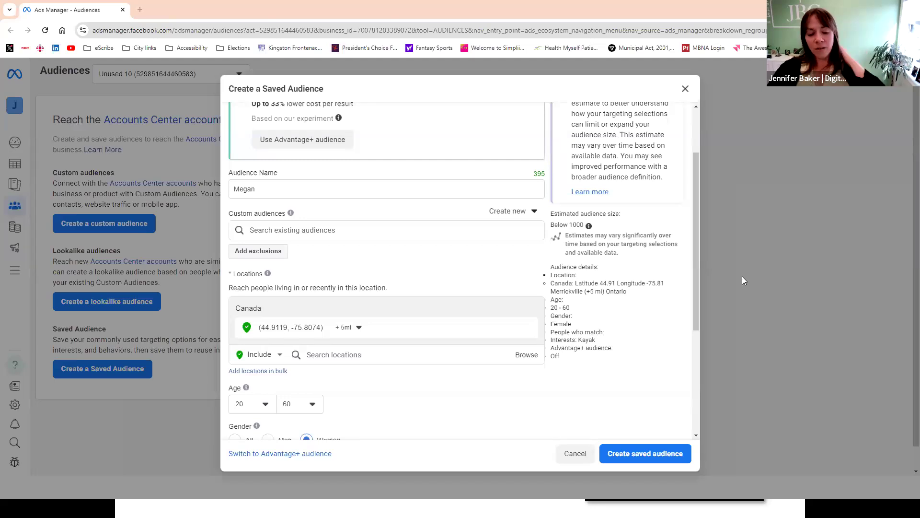
- Replace the pinned Merrickville location with the city of Sault Sainte Marie, Ontario, in the audience locations
click(354, 354)
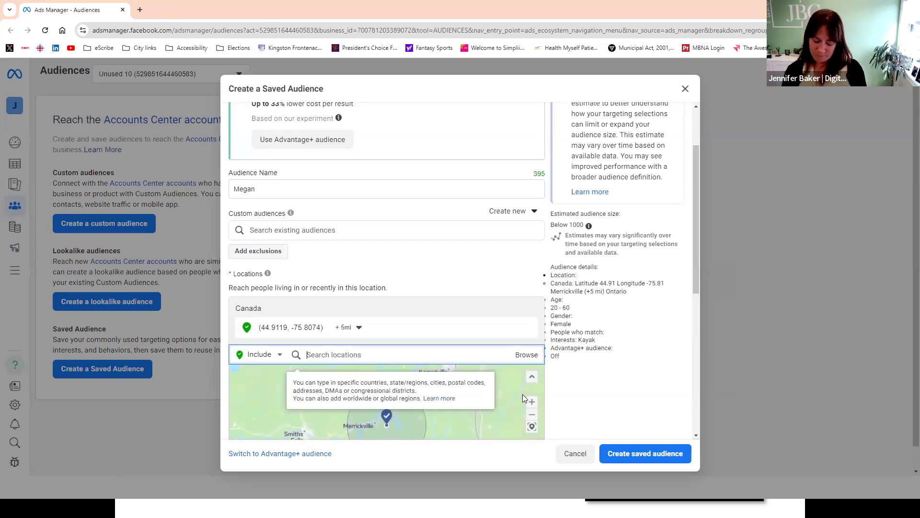
text(sault s)
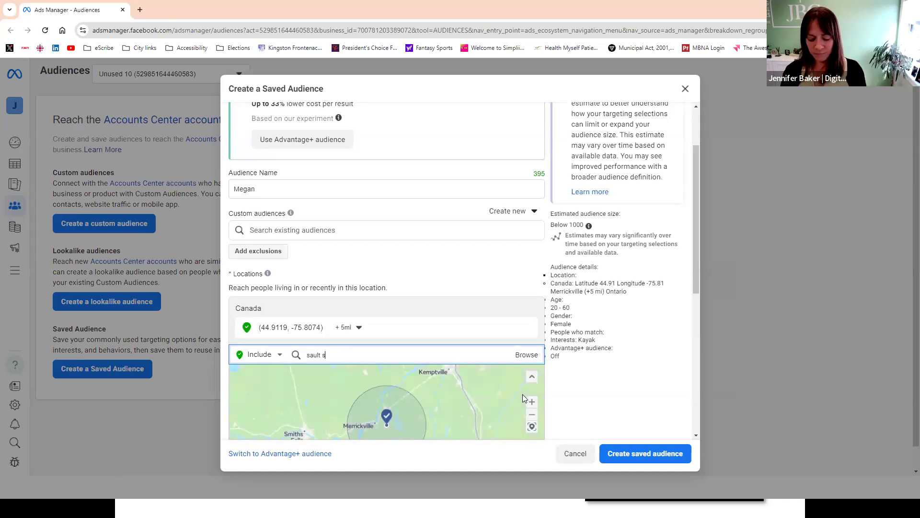
text(te marie)
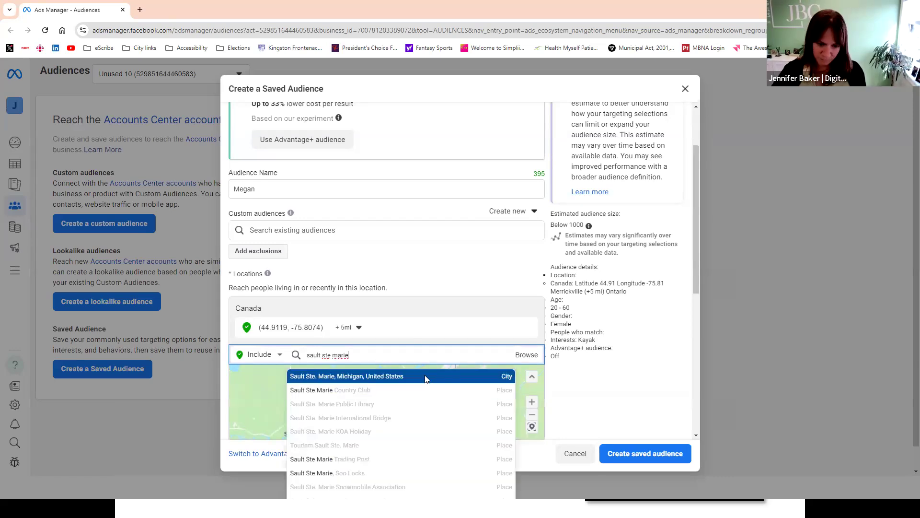
text(e, ontario)
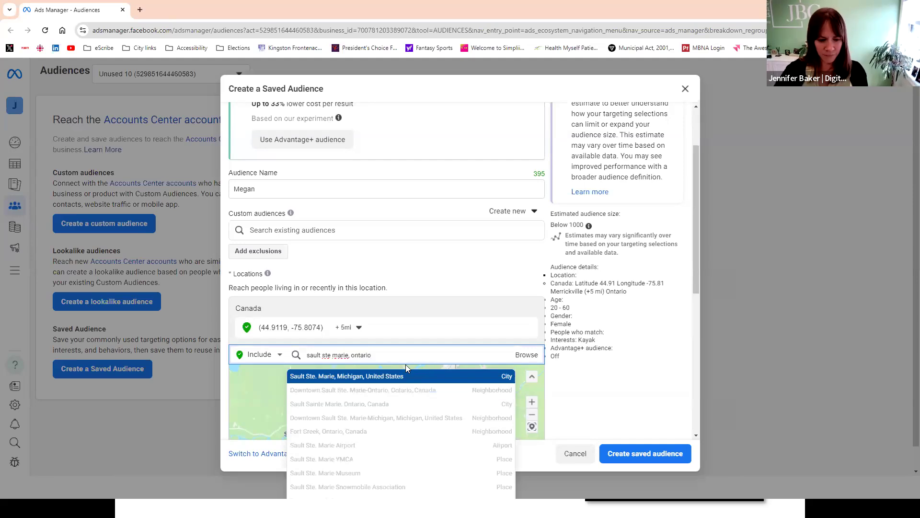
key(Return)
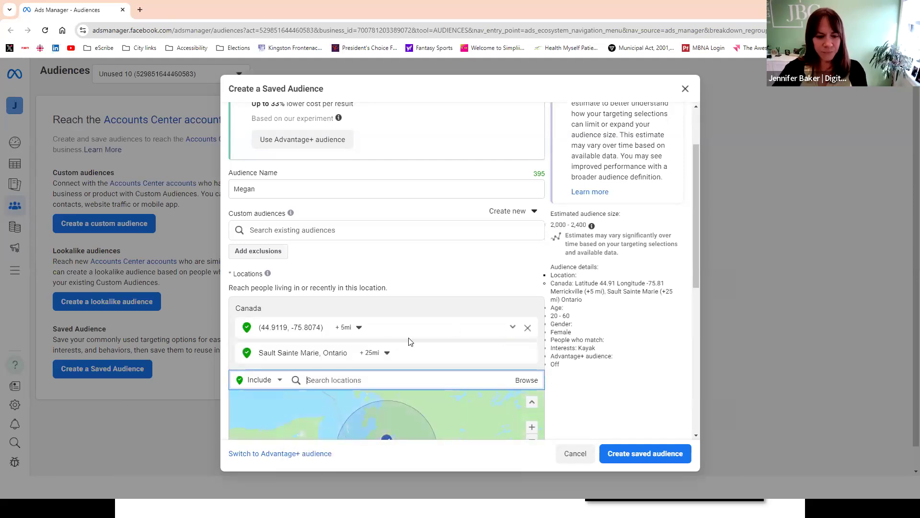
click(528, 327)
- Add Wawa, Ontario, as a second included location for the audience
scroll(432, 330, down, 3)
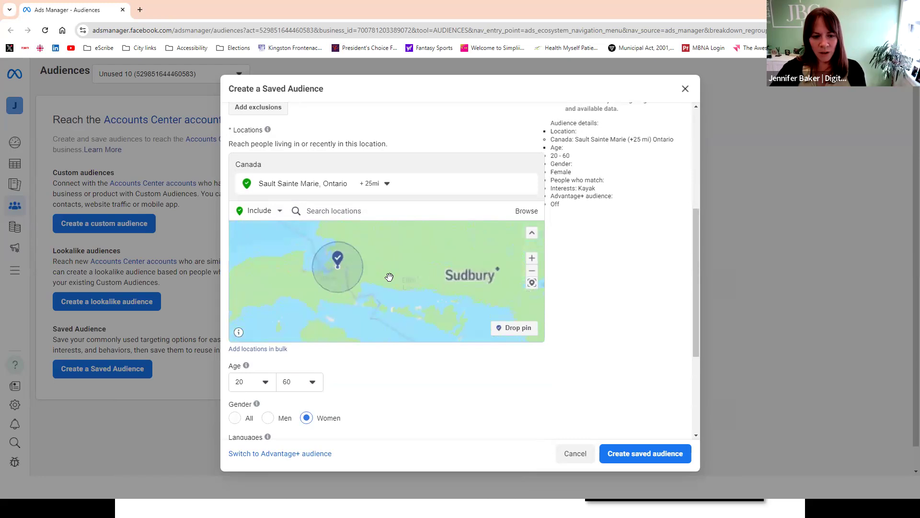
scroll(391, 277, down, 3)
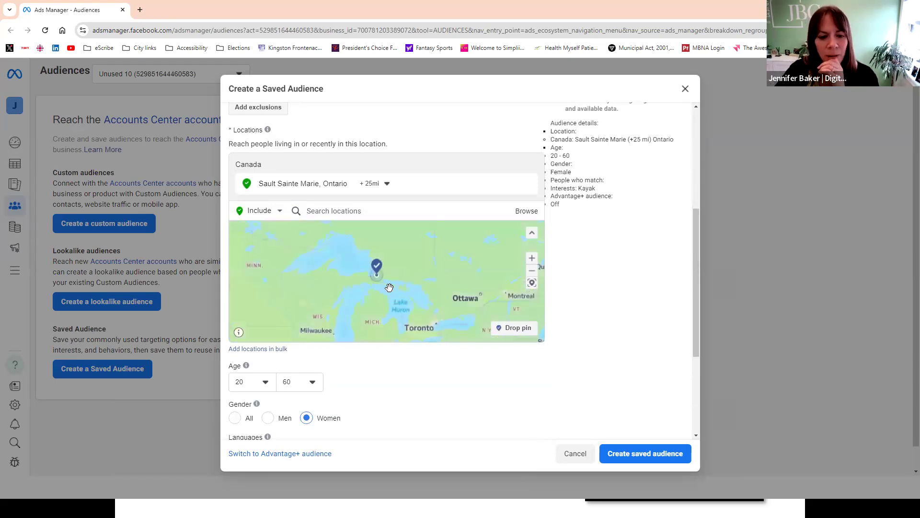
scroll(383, 273, up, 3)
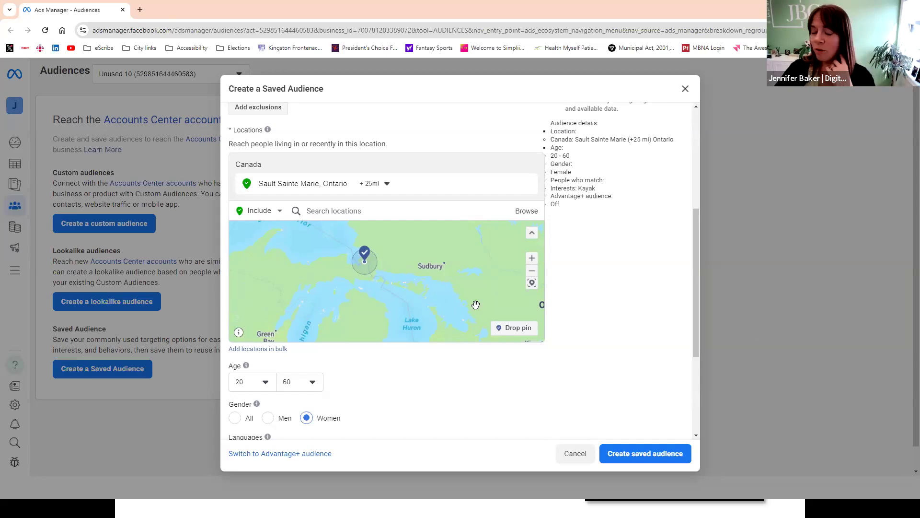
click(350, 210)
text(wawa)
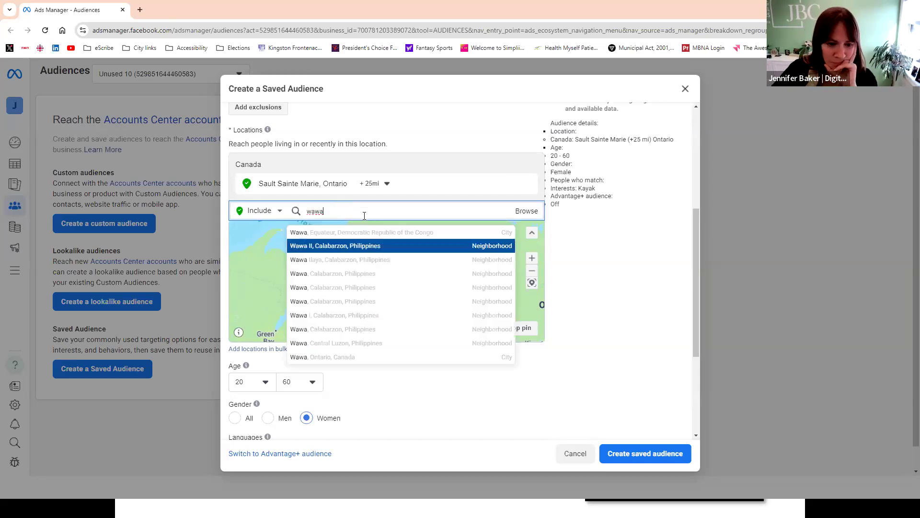
text(, on)
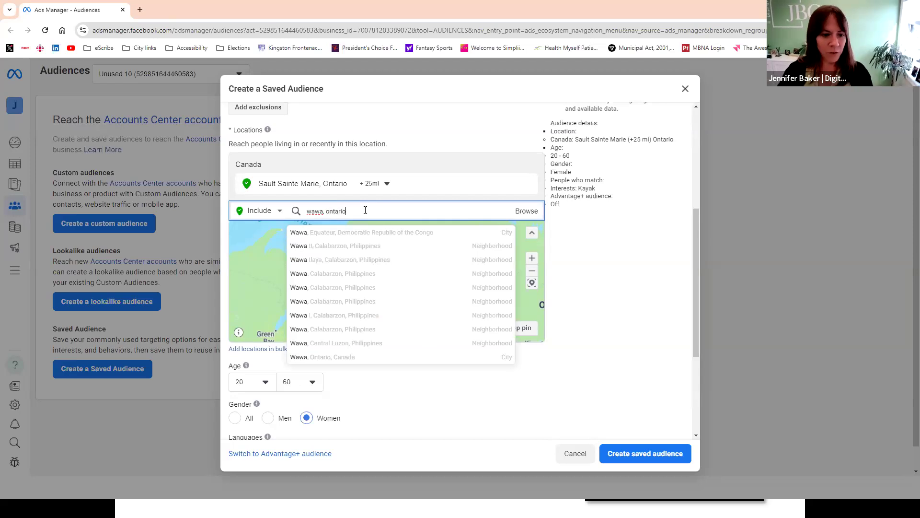
text(tario)
click(357, 235)
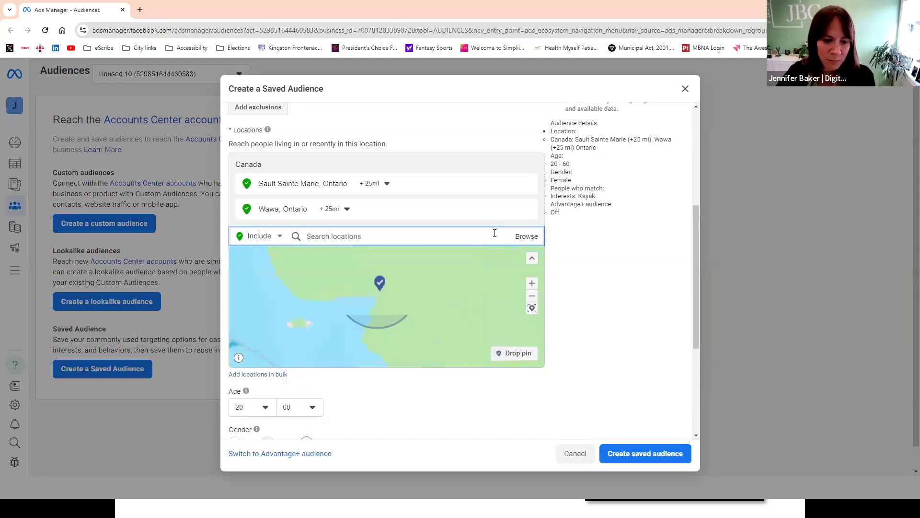
- Set the targeting radius of both Wawa and Sault Sainte Marie to 50 mi
scroll(431, 304, down, 4)
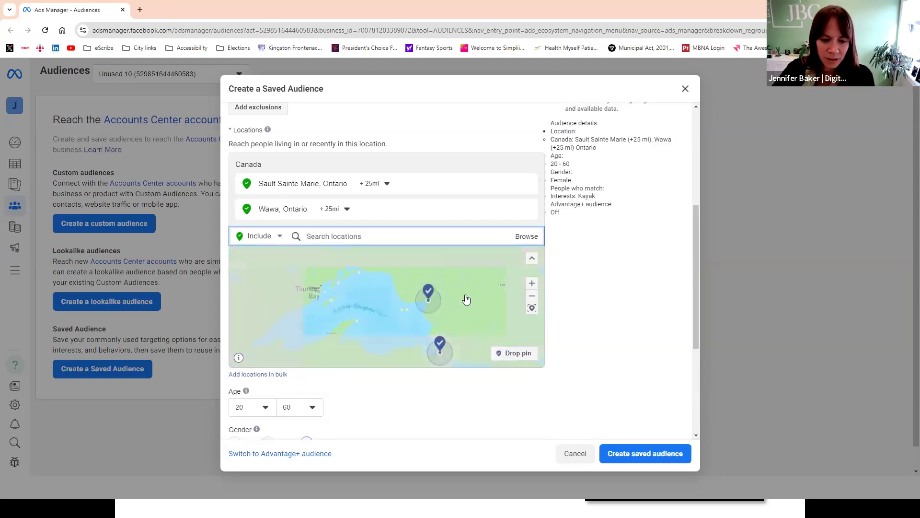
scroll(469, 292, up, 2)
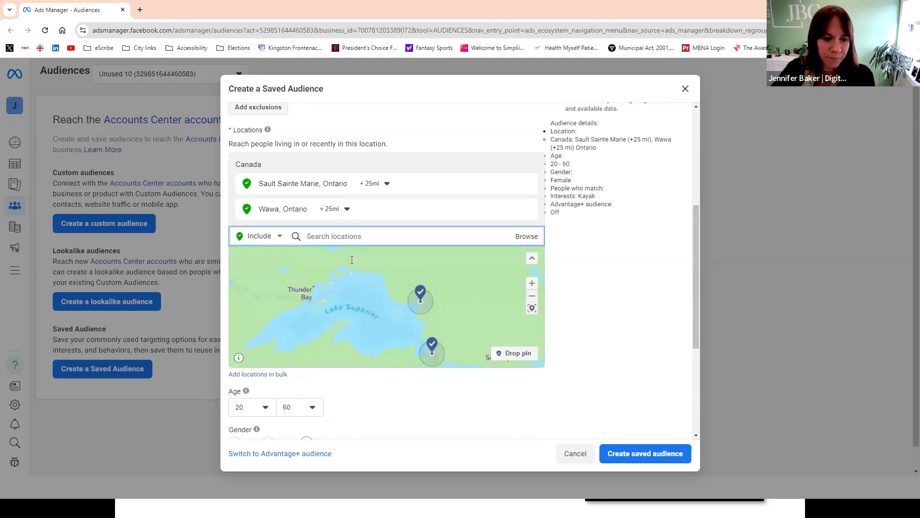
click(349, 210)
drag(350, 275, 447, 278)
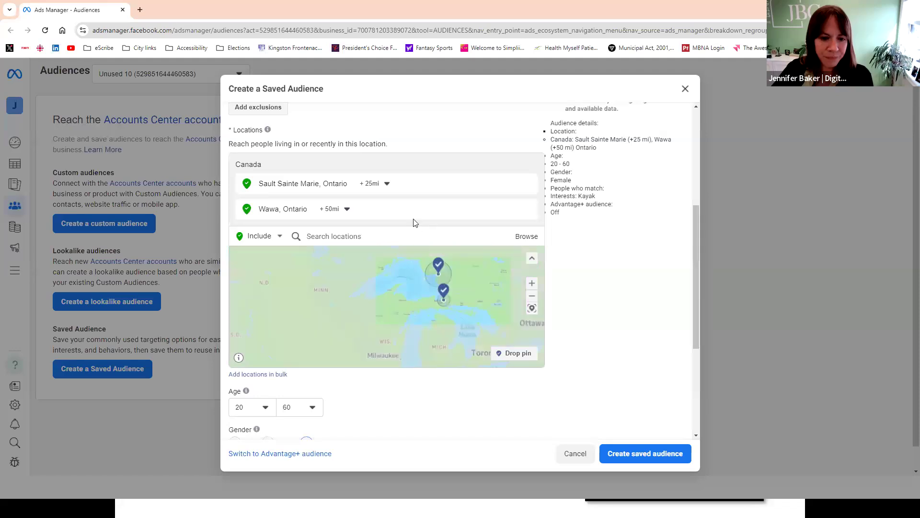
click(387, 185)
drag(388, 248, 415, 249)
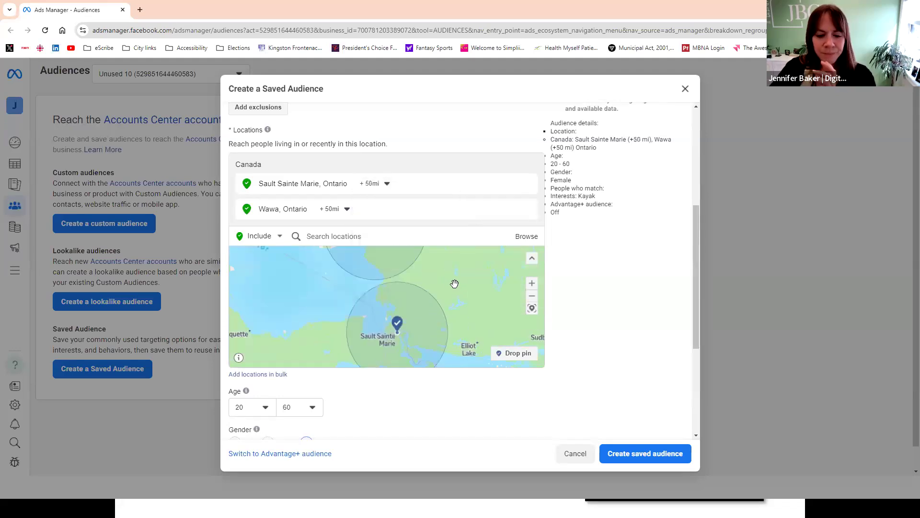
- Drop a location pin on the map near Spanish, just southeast of Elliot Lake, and set its radius to 50 mi
scroll(474, 303, down, 2)
click(501, 354)
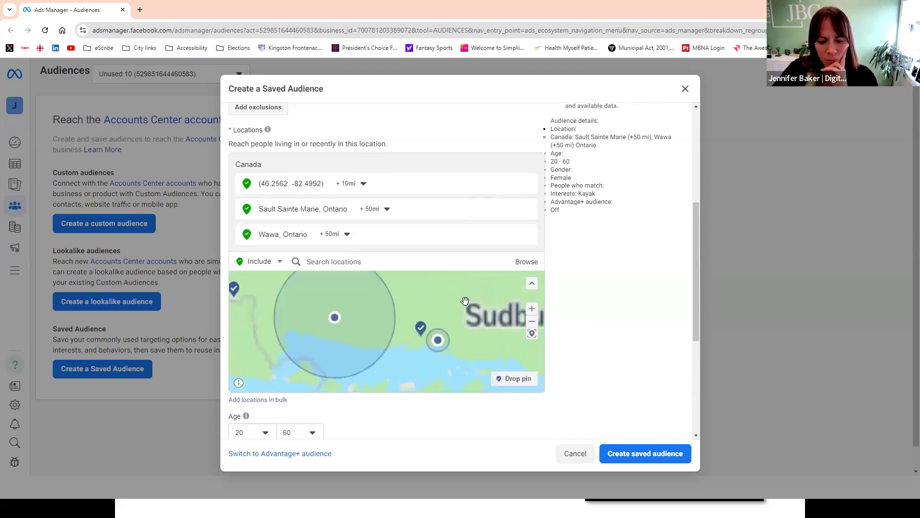
click(446, 314)
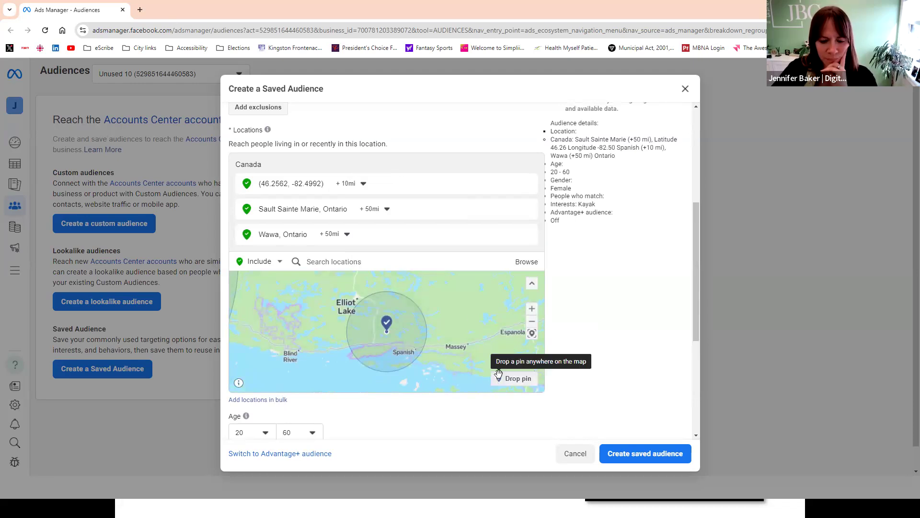
click(364, 183)
drag(351, 217, 375, 215)
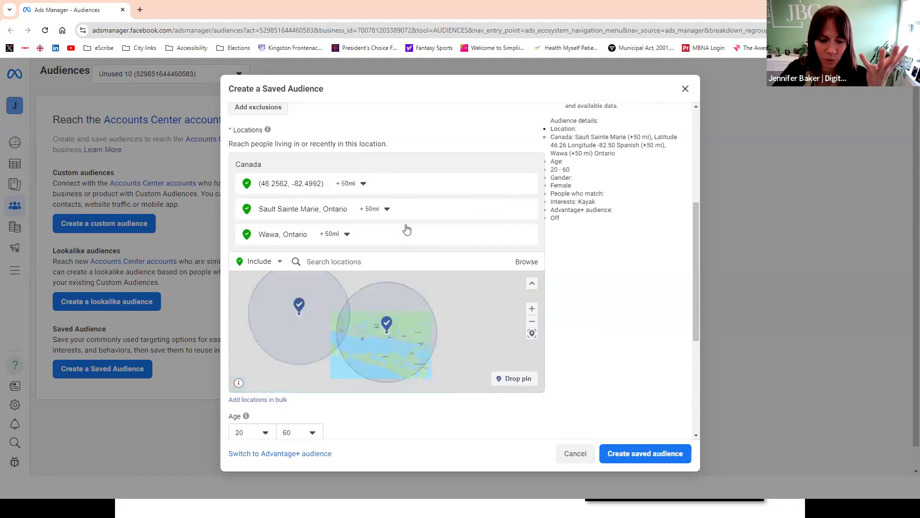
- Drop another location pin further east near Killarney, Ontario, and set its radius to 50 mi
click(514, 378)
click(434, 308)
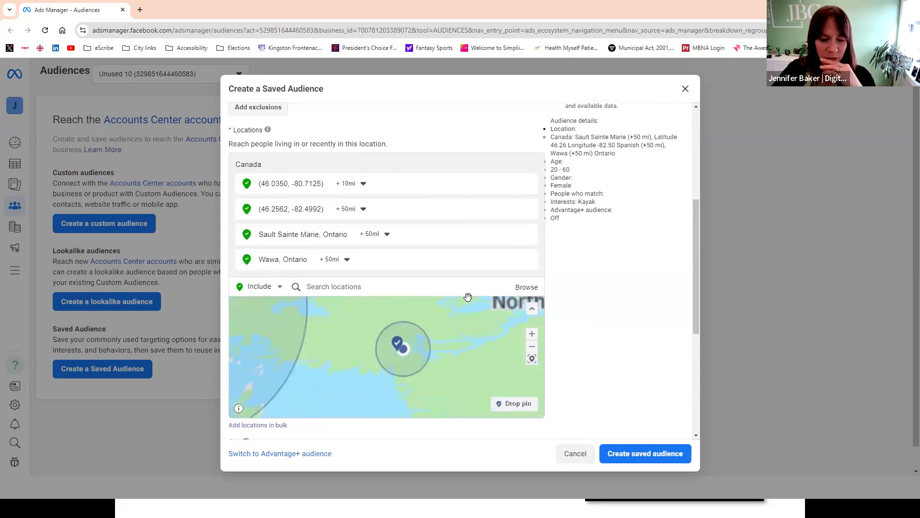
click(360, 185)
drag(355, 217, 387, 216)
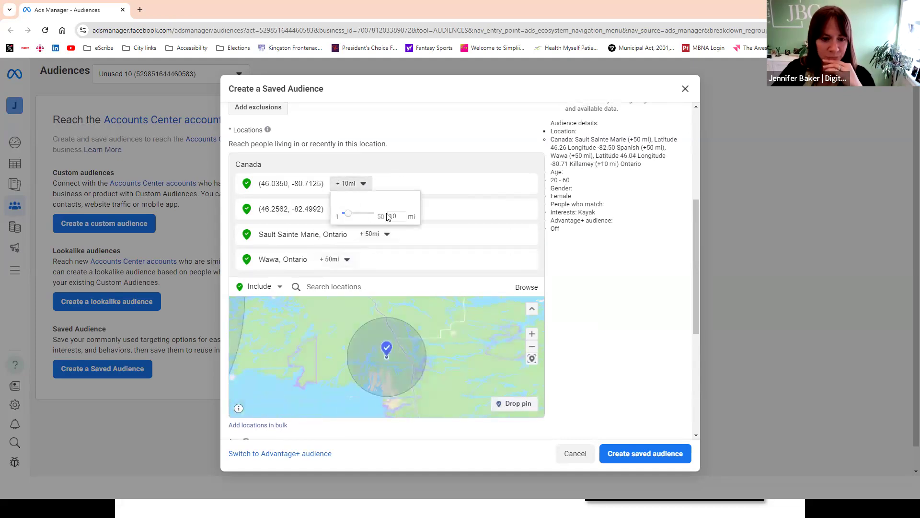
click(469, 308)
- Try to drop a pin in the gap between the Wawa and Sault Sainte Marie circles on the map
drag(457, 334, 498, 361)
scroll(397, 332, down, 2)
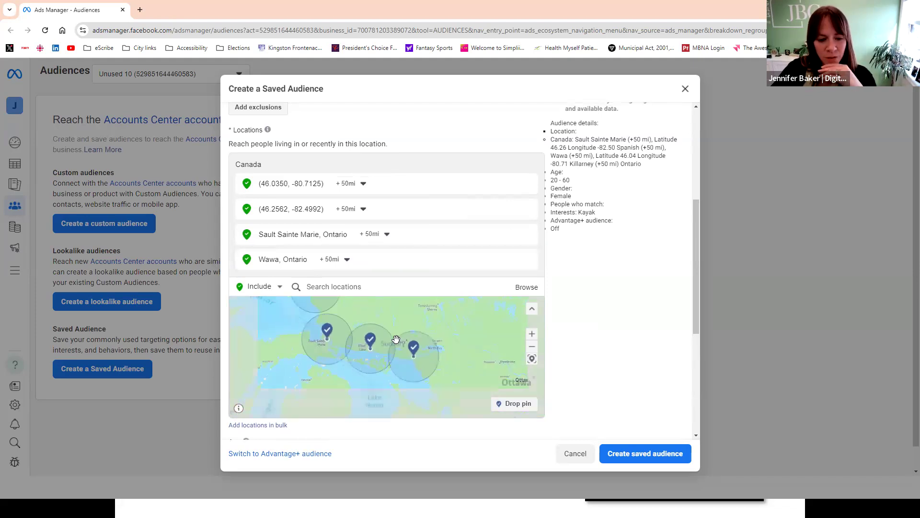
scroll(367, 318, up, 1)
scroll(367, 319, up, 5)
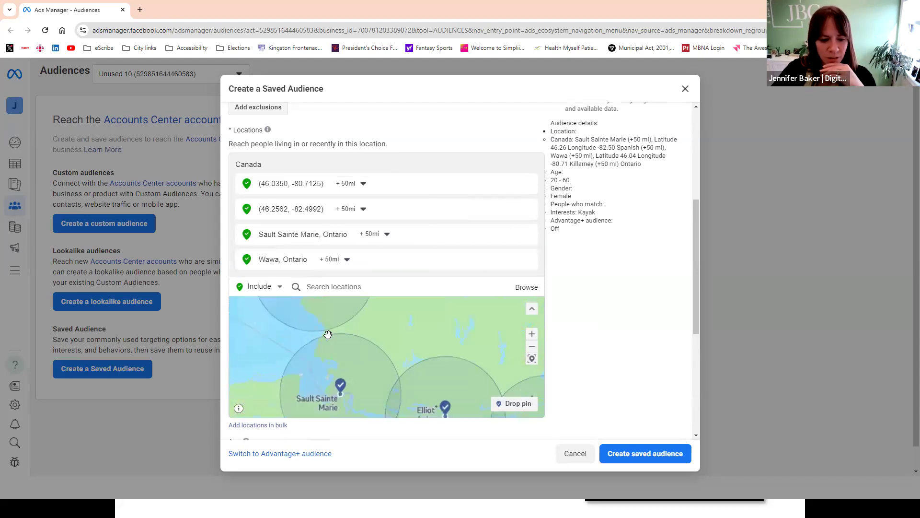
drag(357, 339, 415, 354)
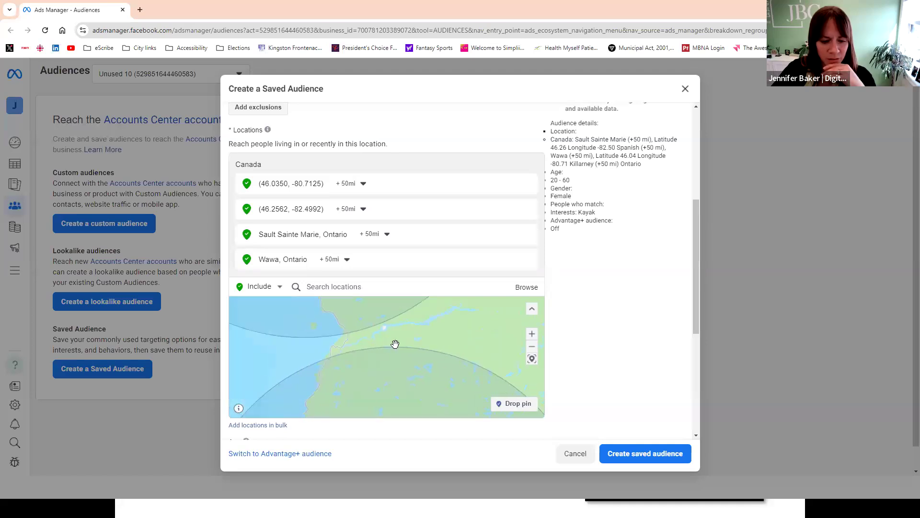
click(519, 405)
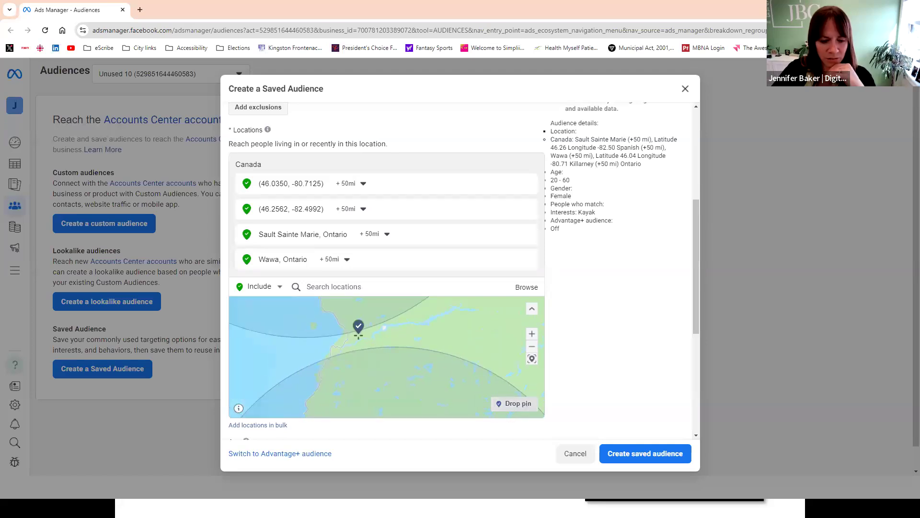
click(421, 335)
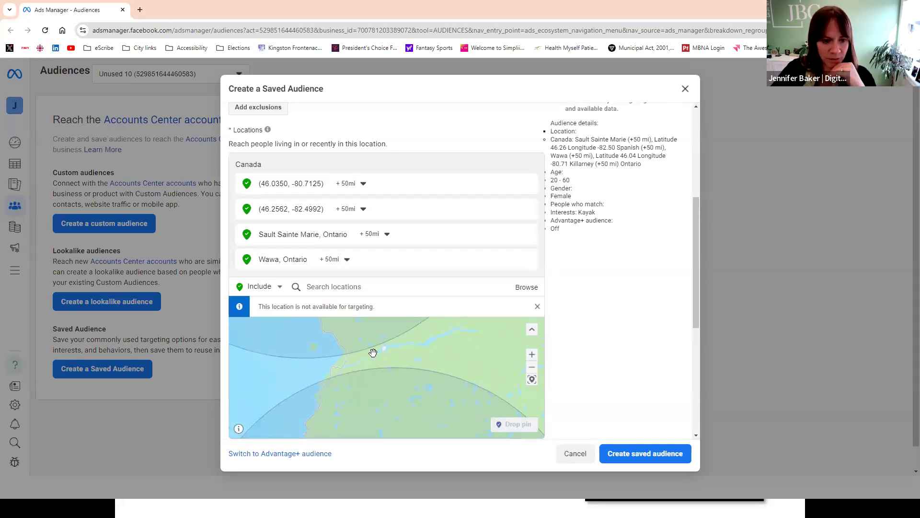
- Set the audience gender to All and check the estimated audience size and age range in the audience details
scroll(388, 354, down, 2)
scroll(388, 354, down, 3)
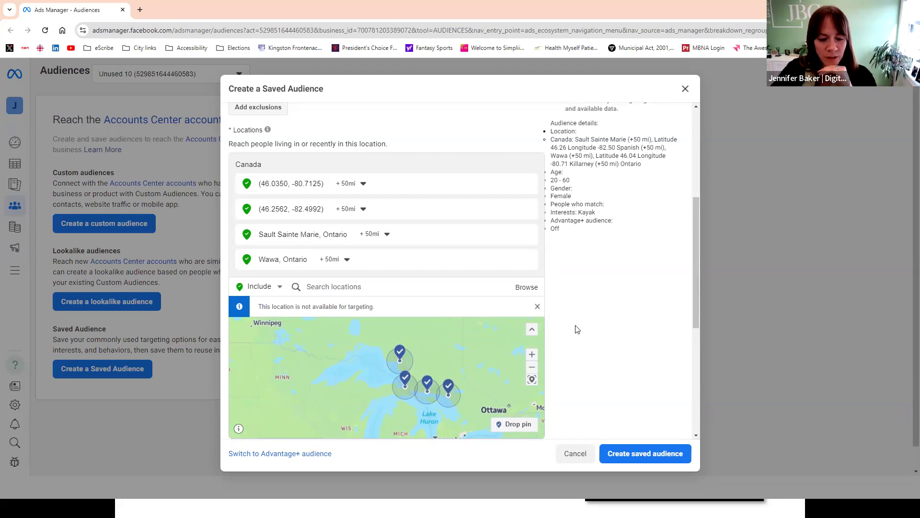
scroll(577, 329, down, 3)
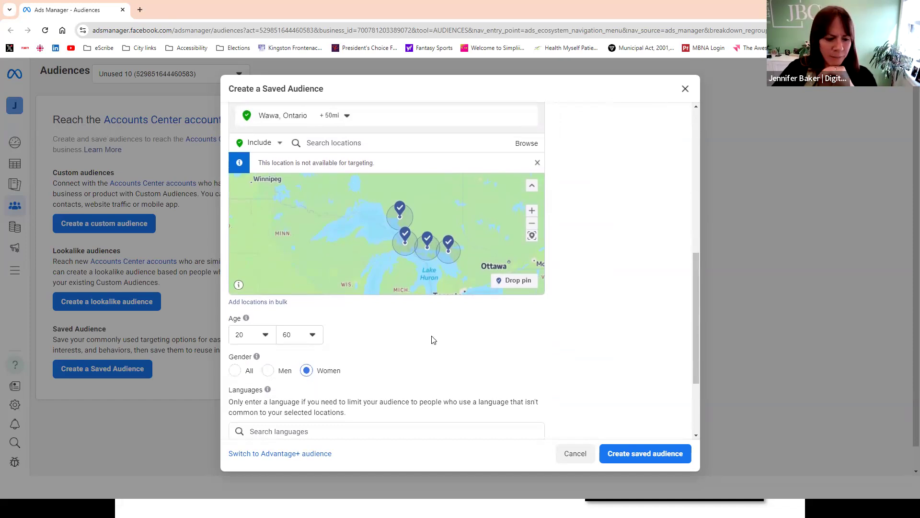
click(235, 370)
scroll(453, 338, down, 3)
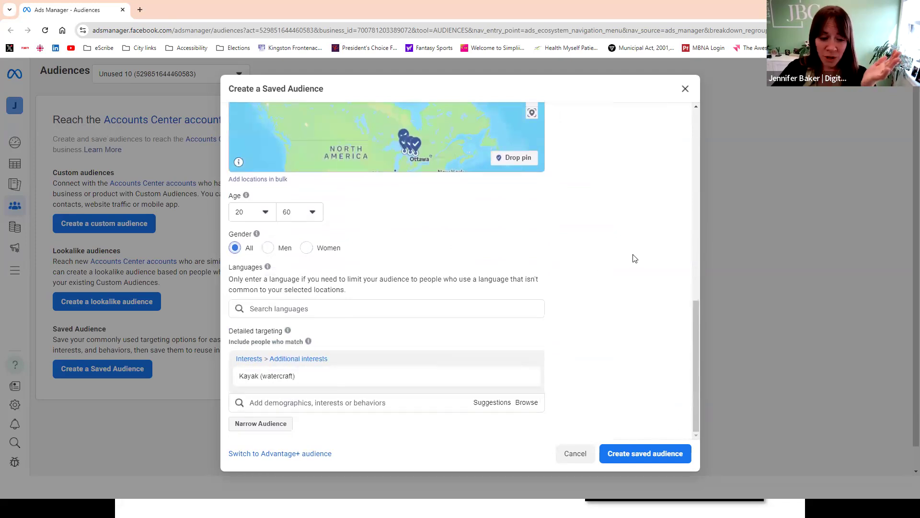
scroll(623, 244, up, 10)
drag(554, 198, 595, 198)
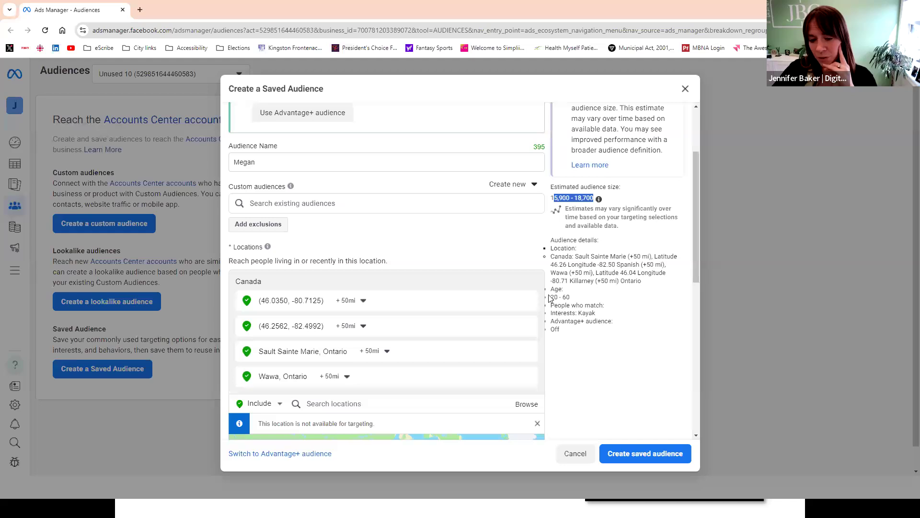
drag(551, 298, 574, 298)
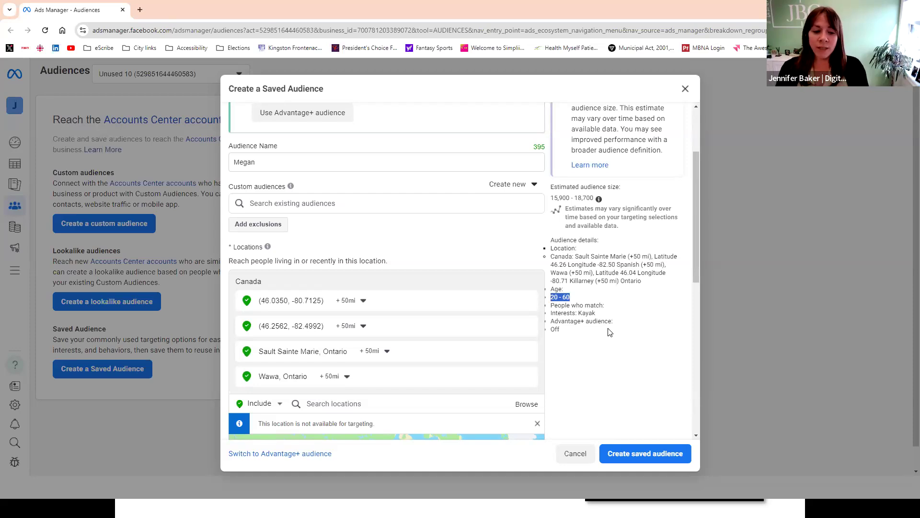
- Narrow the detailed targeting so that people must also match the interest Camping (outdoors activities)
scroll(494, 235, down, 8)
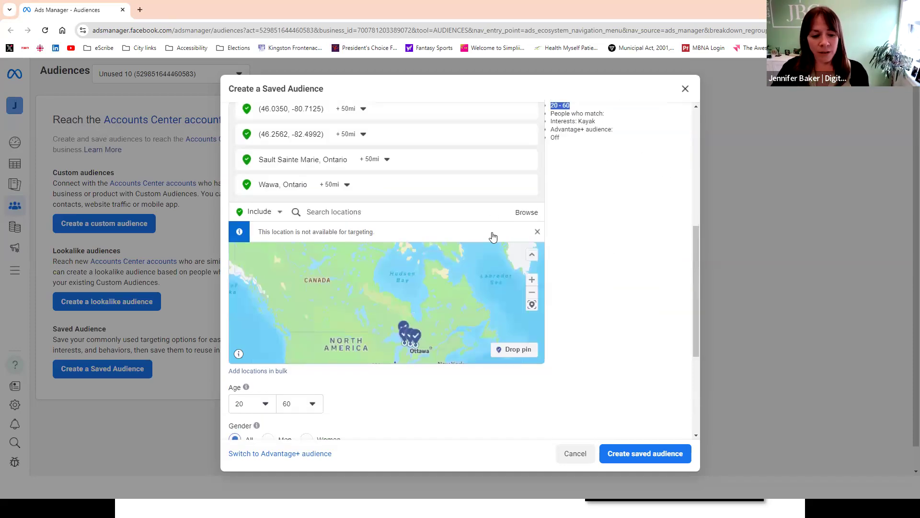
click(526, 309)
click(588, 316)
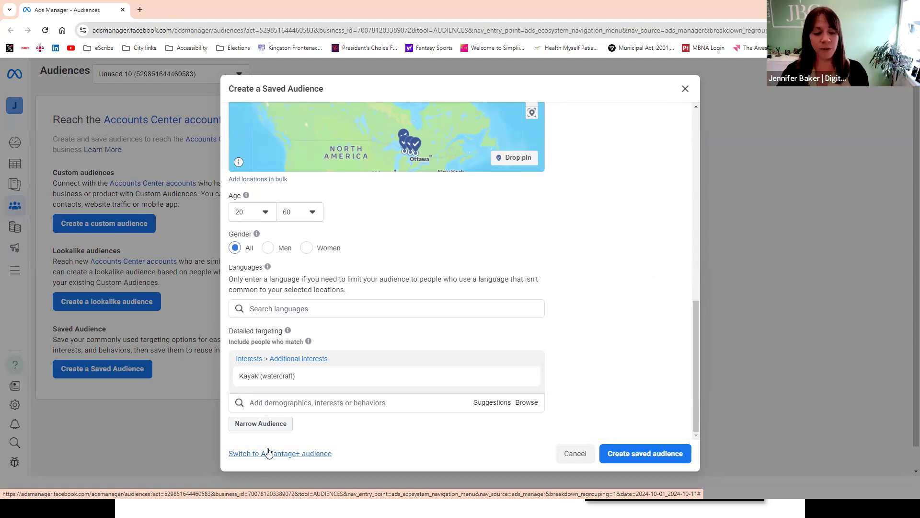
click(250, 428)
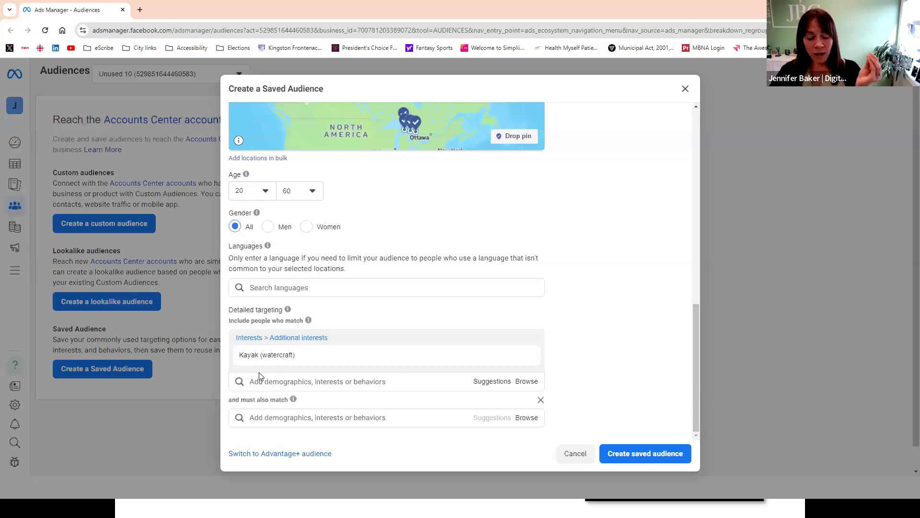
click(261, 422)
text(campting)
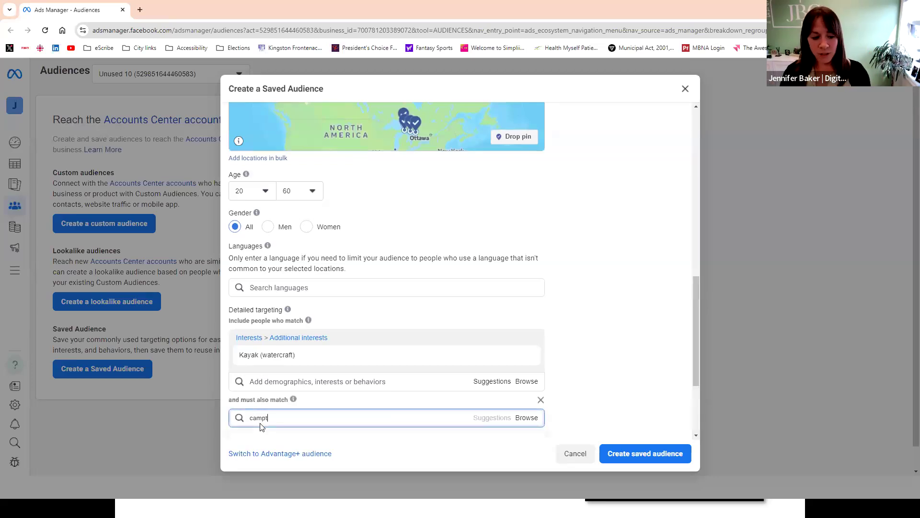
key(BackSpace)
key(BackSpace)
key(BackSpace)
text(inh)
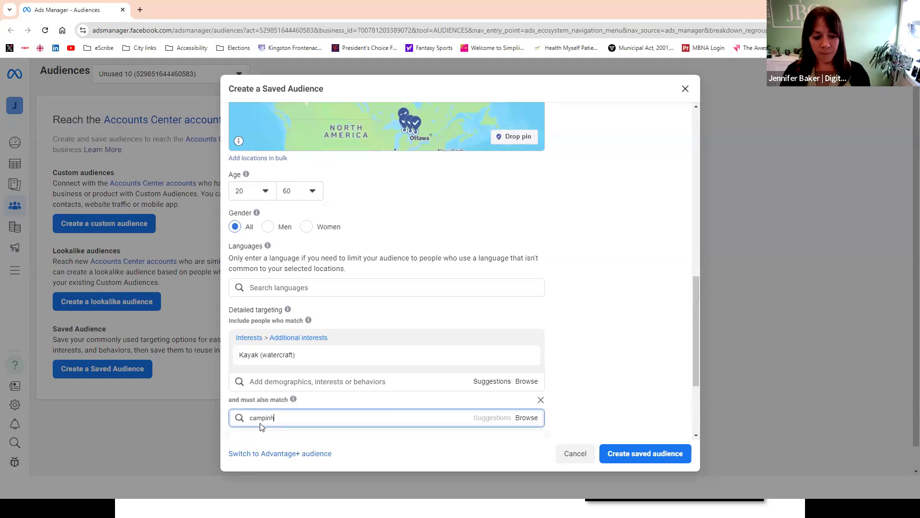
key(BackSpace)
text(g)
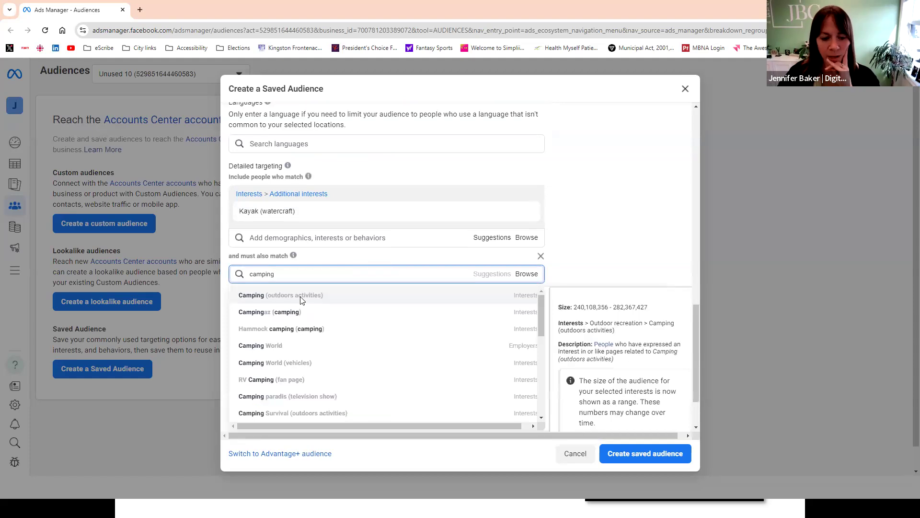
click(301, 295)
- Check the estimated audience size and audience details for the Kayak audience narrowed by Camping
scroll(619, 288, up, 10)
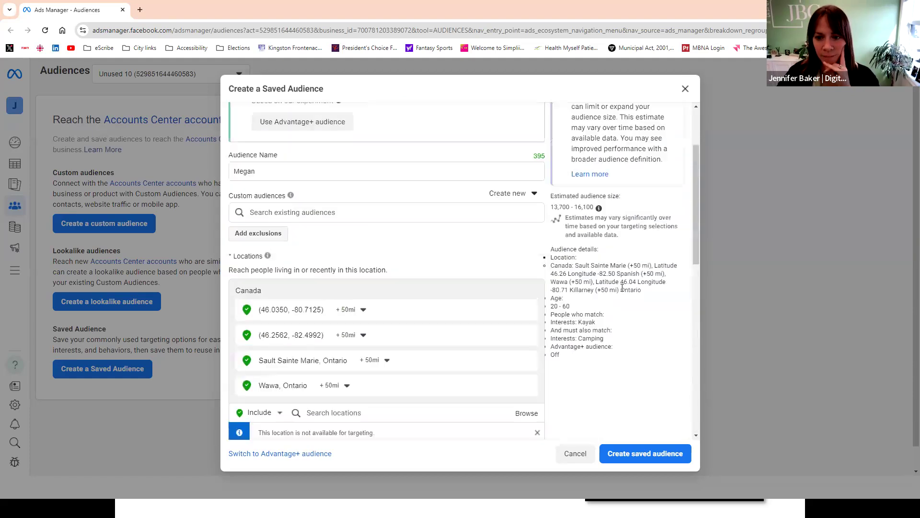
scroll(615, 267, down, 1)
drag(551, 258, 596, 262)
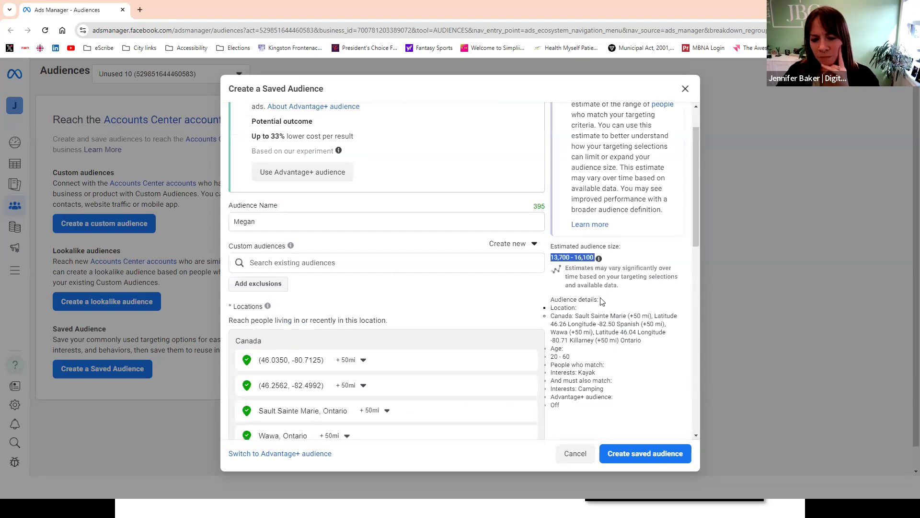
click(623, 293)
- Remove Camping (outdoors activities) from the must-also-match group and check the estimated audience size without it
scroll(624, 293, down, 2)
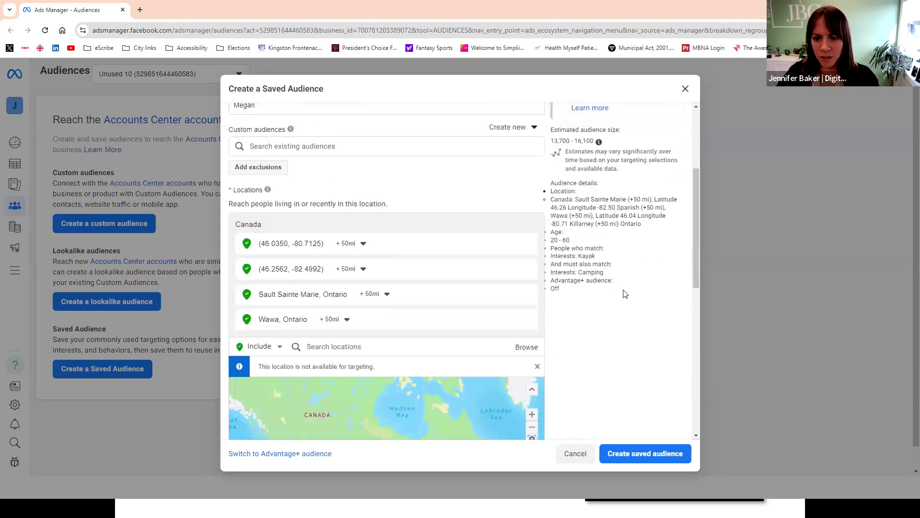
scroll(618, 300, down, 8)
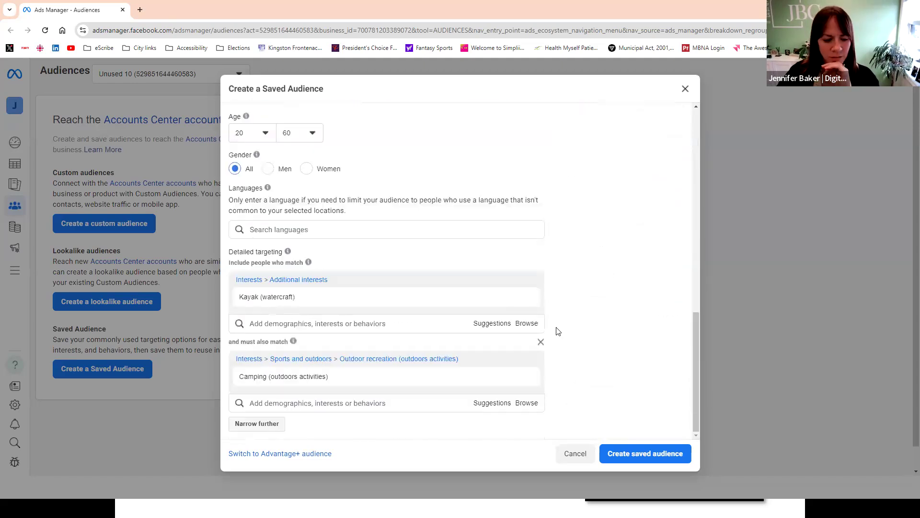
click(531, 382)
scroll(589, 319, up, 8)
scroll(582, 319, down, 8)
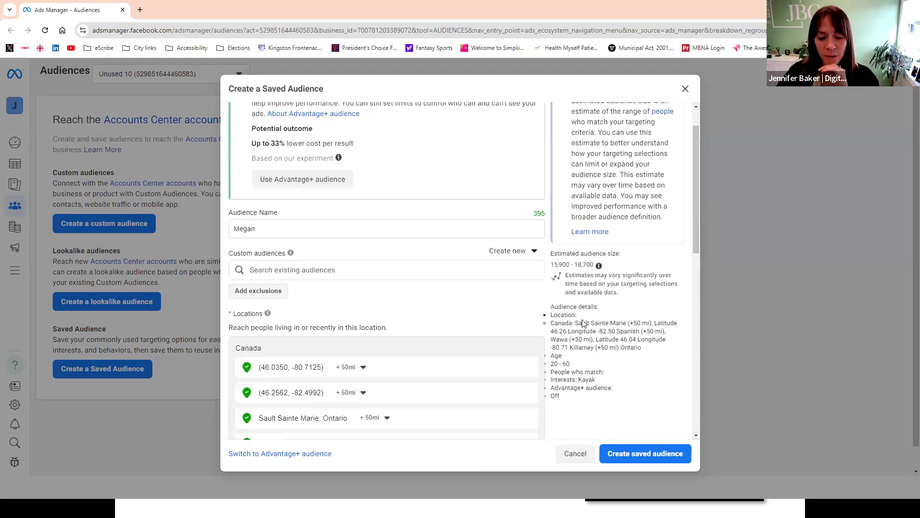
- Add Camping (outdoors activities) back as a must-also-match interest and recheck the estimated audience size
click(280, 420)
text(camping)
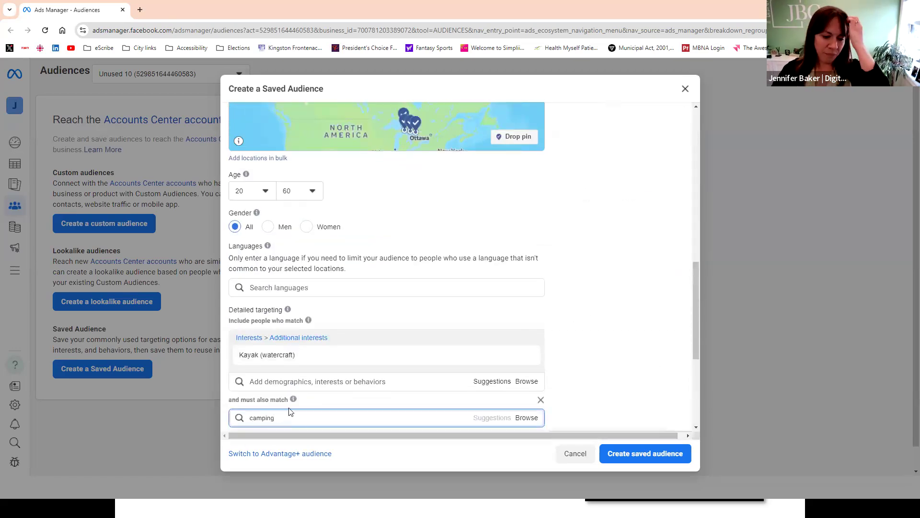
key(Return)
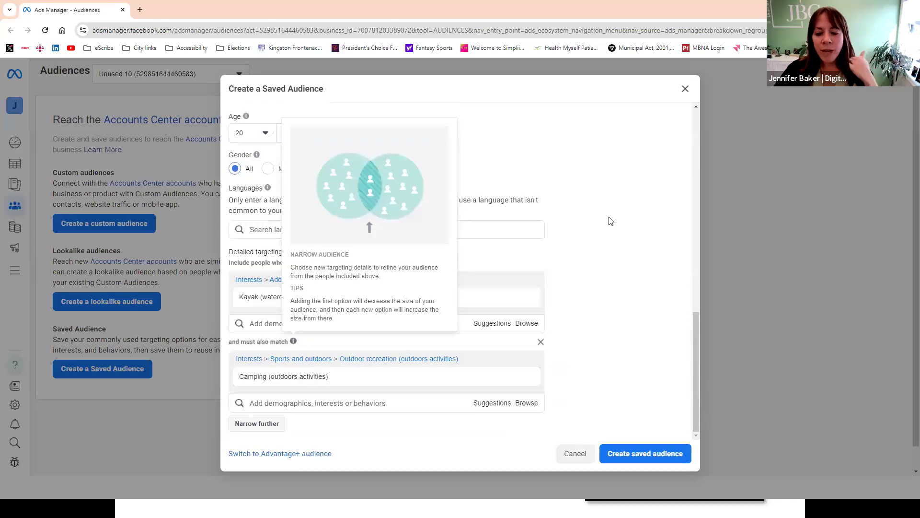
scroll(606, 246, up, 5)
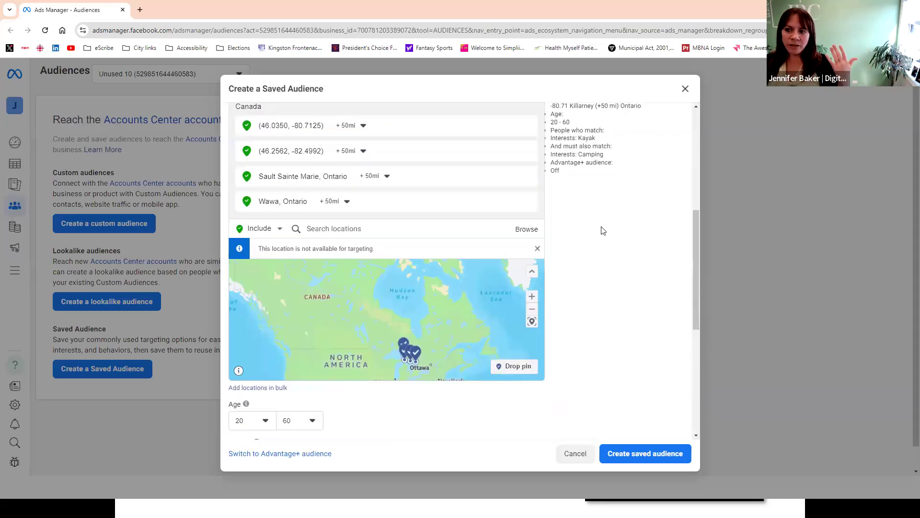
scroll(619, 210, up, 3)
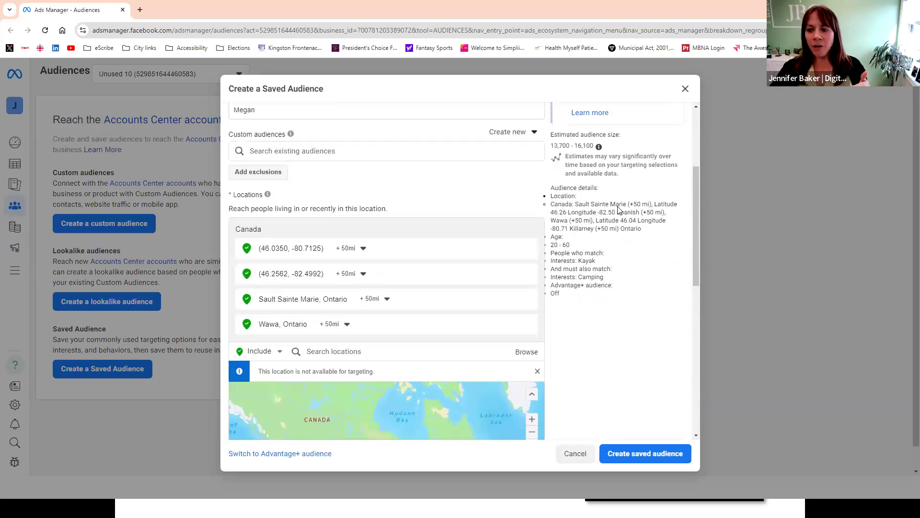
scroll(617, 225, up, 2)
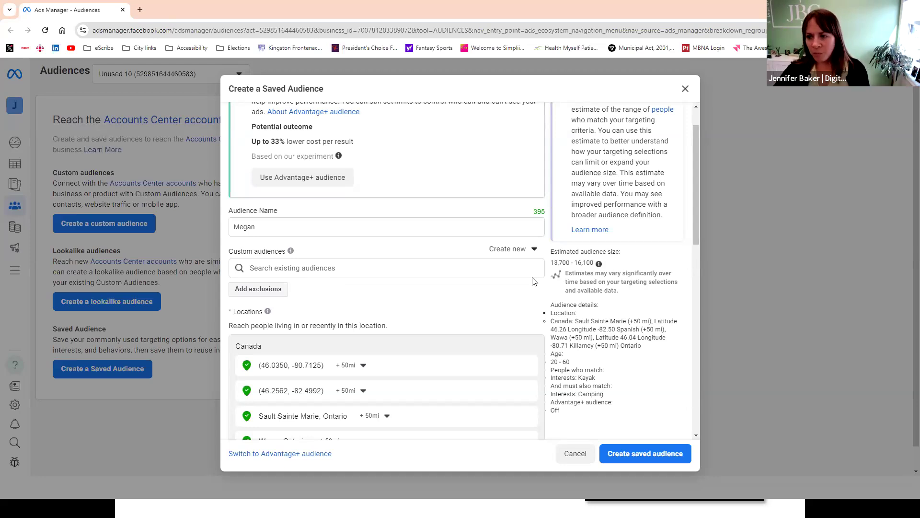
- Clear the Camping interest from the must-also-match group of the detailed targeting
scroll(463, 289, down, 10)
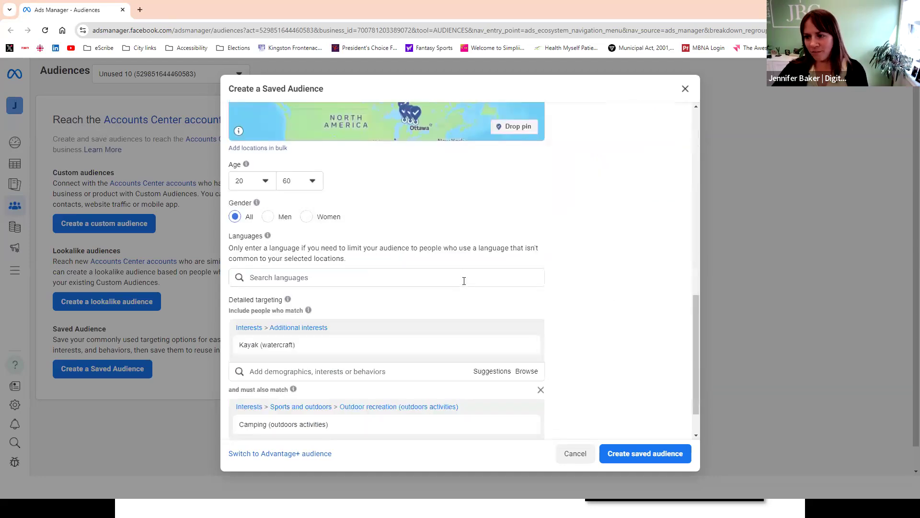
scroll(458, 272, down, 1)
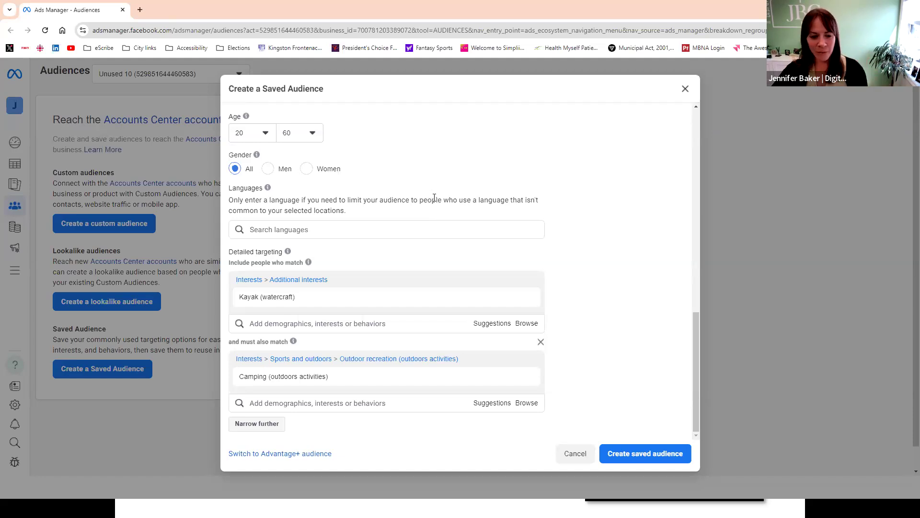
click(526, 377)
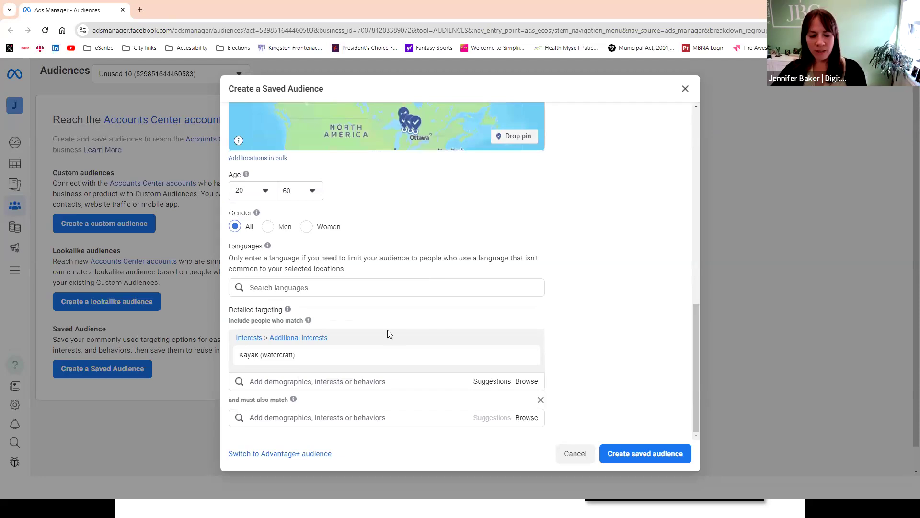
- Add the interests Camping (outdoors activities) and Canoe (watercraft) alongside Kayak in the main group of people who match
click(295, 380)
text(camping)
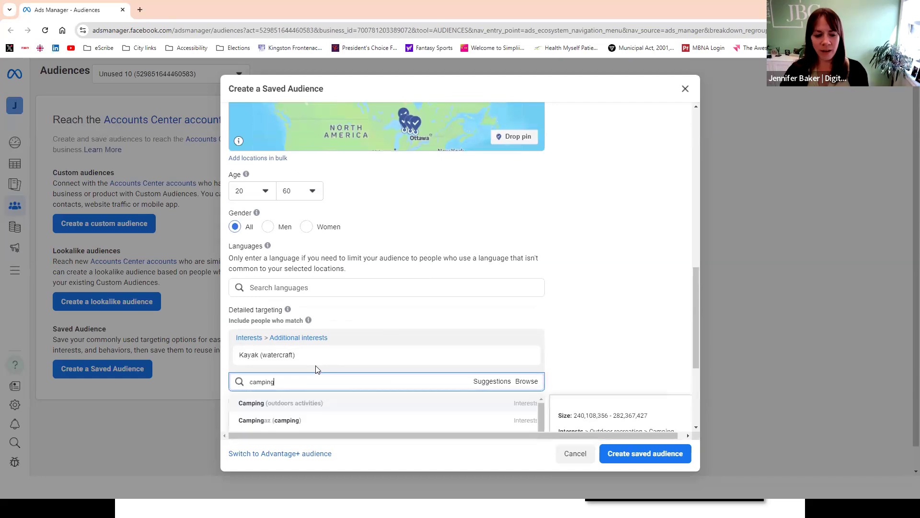
click(312, 405)
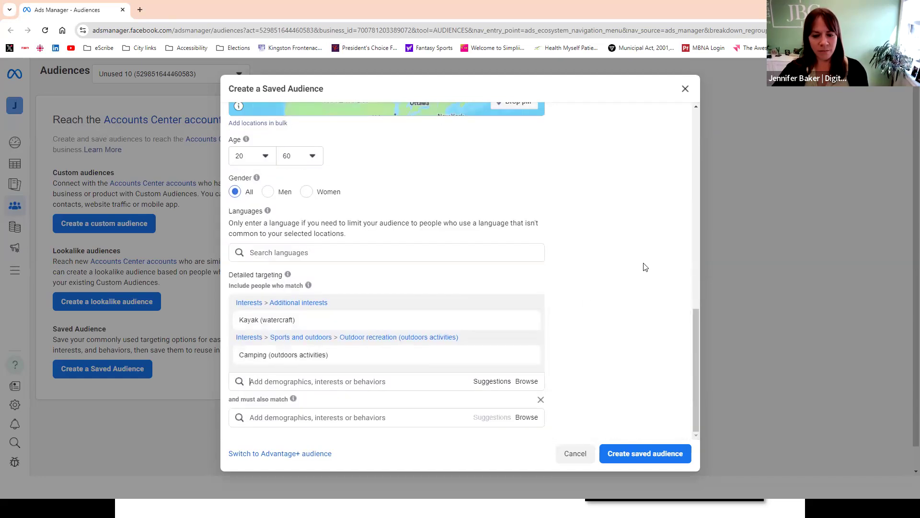
click(319, 382)
text(Canoe)
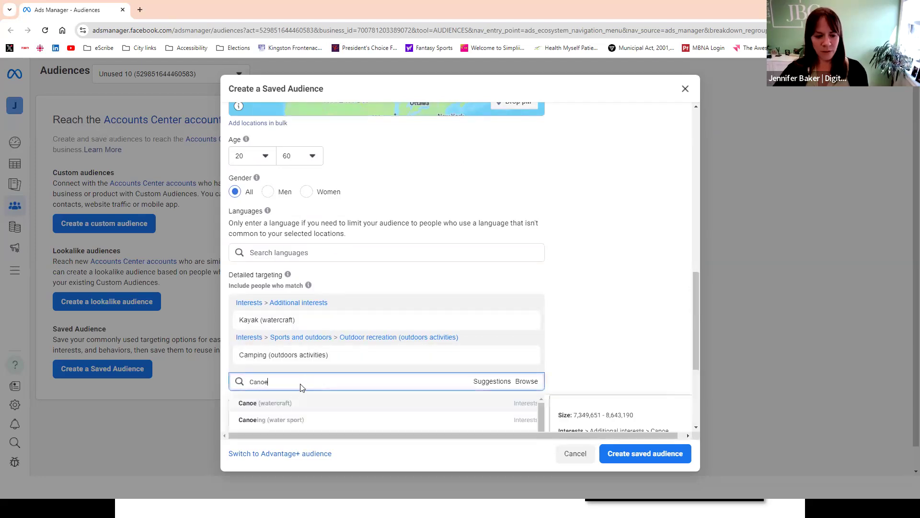
click(278, 403)
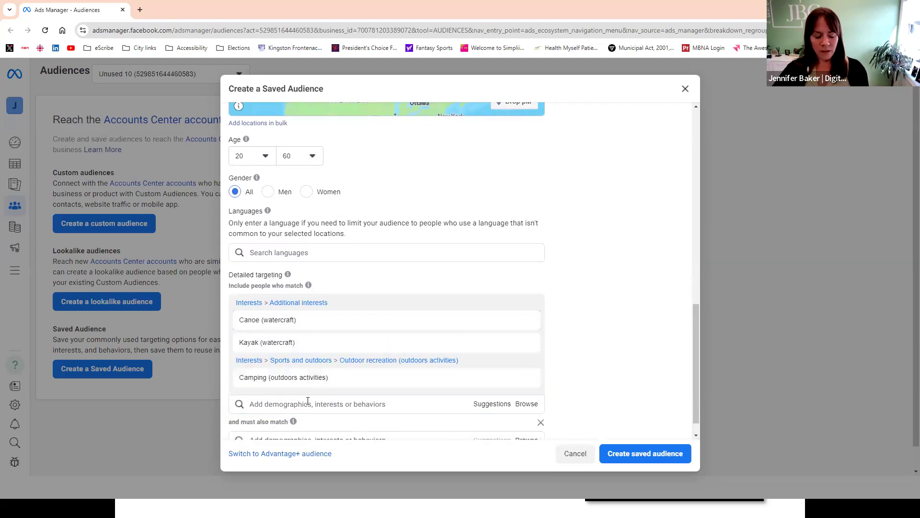
- Add the Mountaineering (climbing) interest to the main matching group and check the estimated audience size
scroll(528, 329, down, 2)
scroll(348, 376, up, 1)
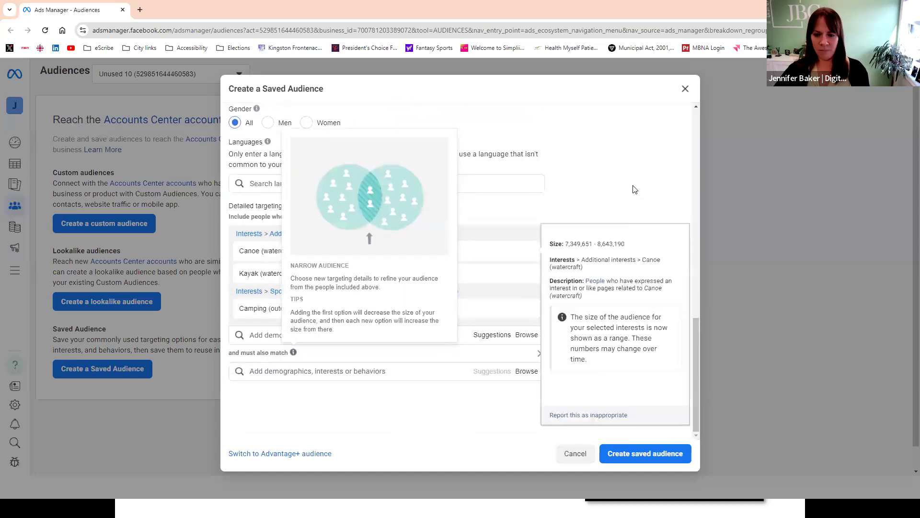
click(297, 381)
text(mounten)
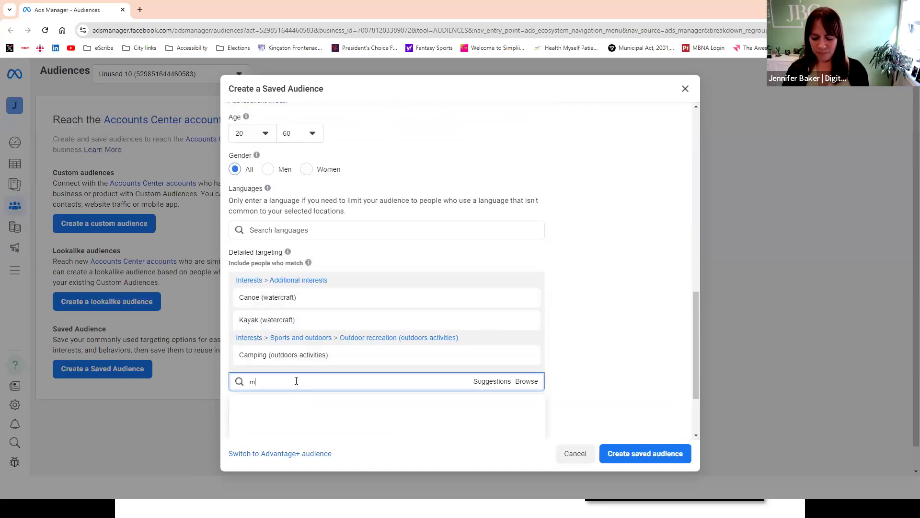
key(BackSpace)
key(BackSpace)
text(aine)
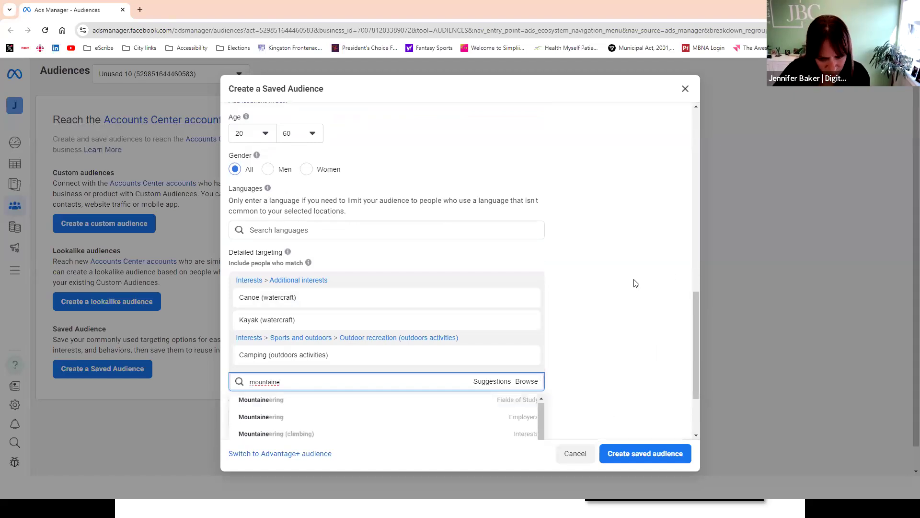
scroll(575, 300, down, 1)
scroll(375, 362, up, 1)
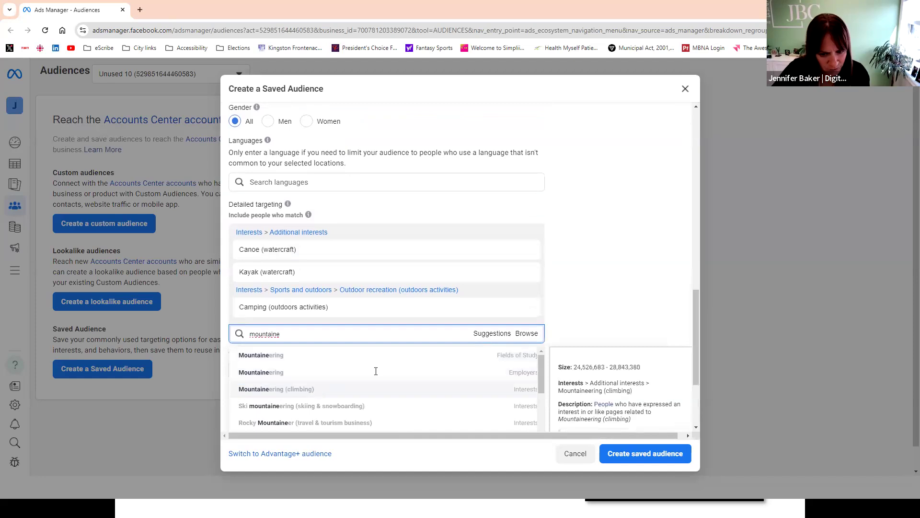
click(326, 388)
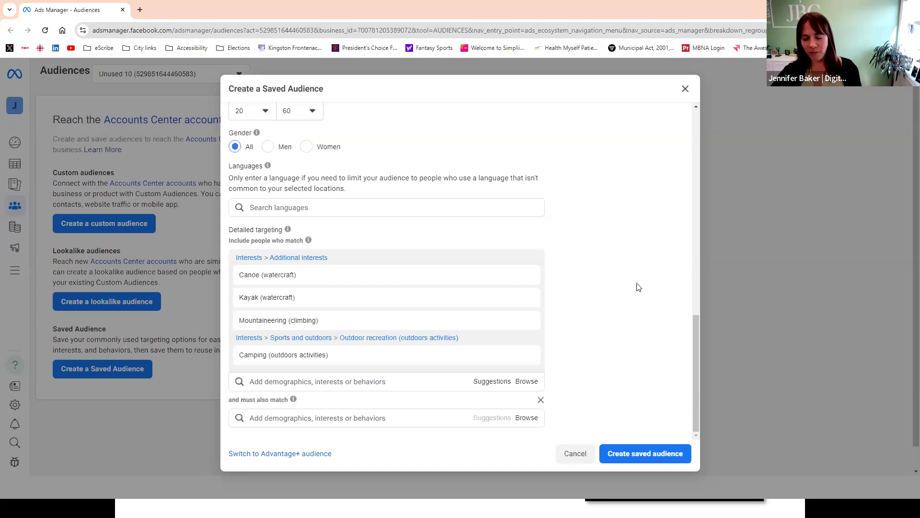
scroll(638, 287, up, 10)
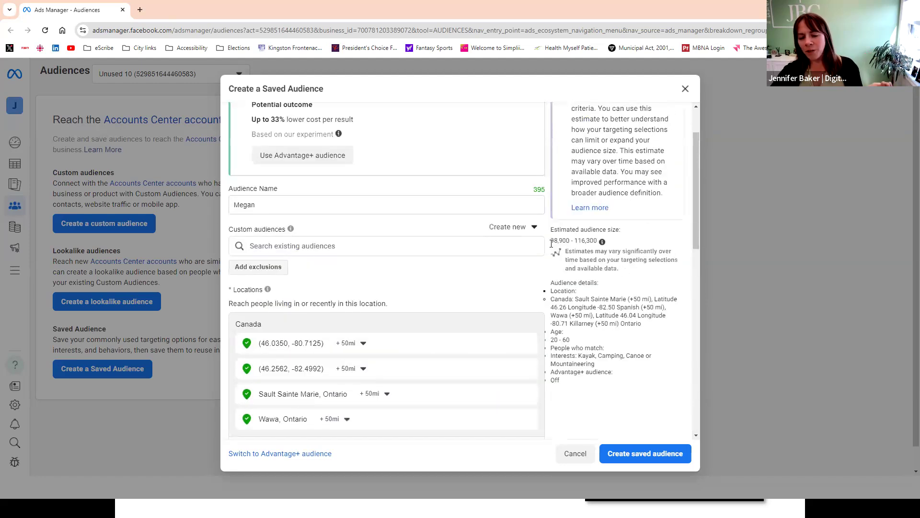
drag(551, 240, 598, 242)
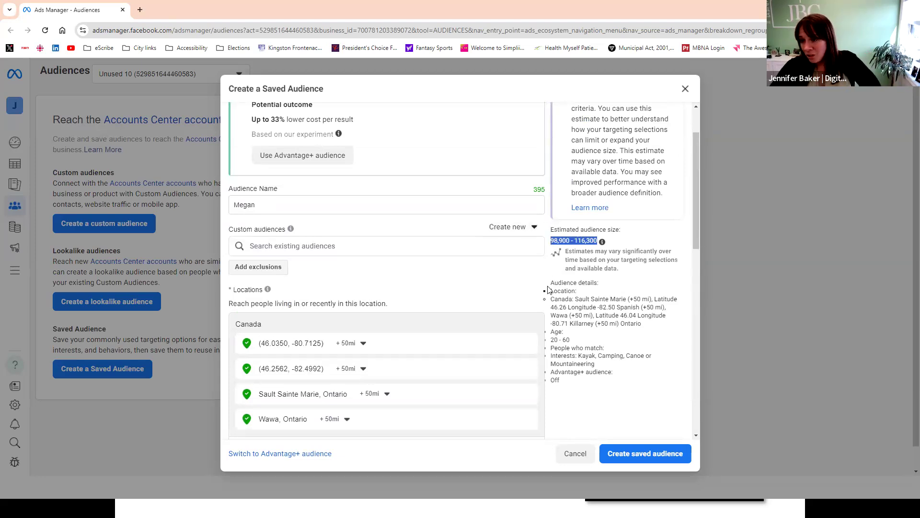
- Remove the Camping, Kayak and Mountaineering interests, keeping only Canoe (watercraft), and create the saved audience
scroll(570, 312, down, 10)
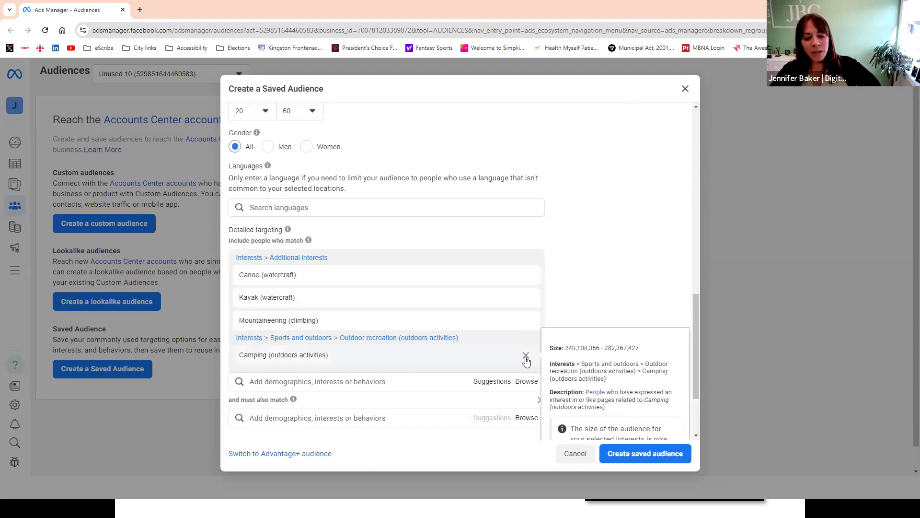
click(526, 355)
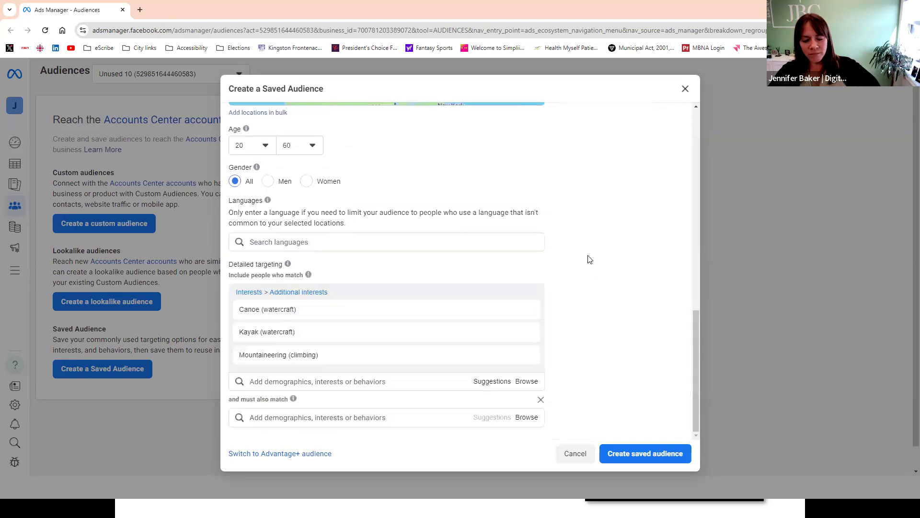
click(526, 298)
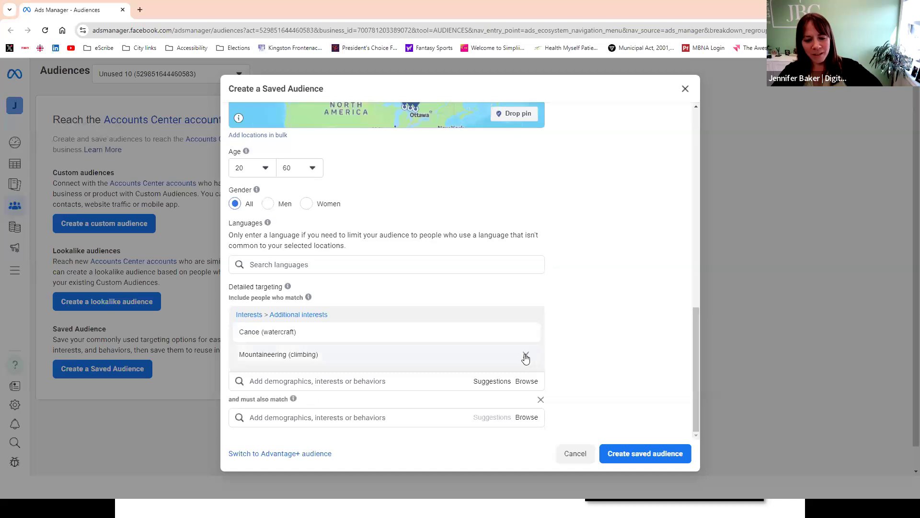
click(527, 355)
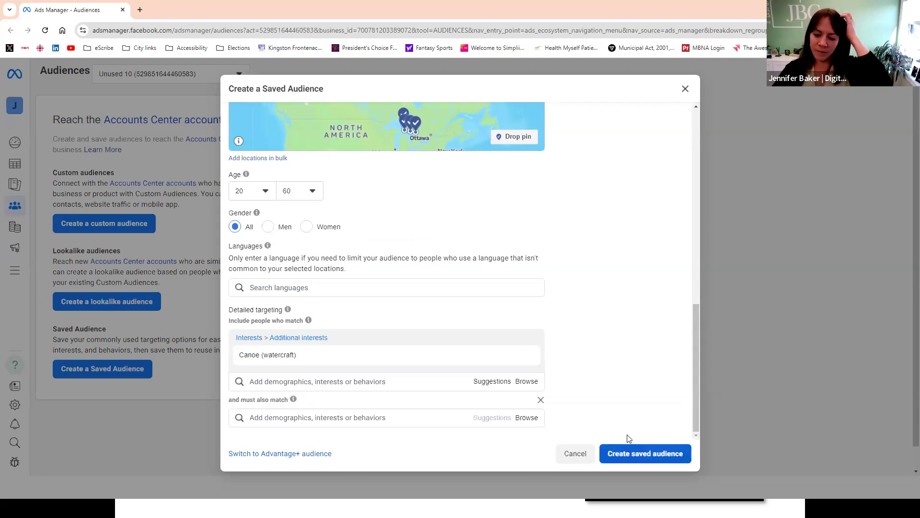
click(661, 454)
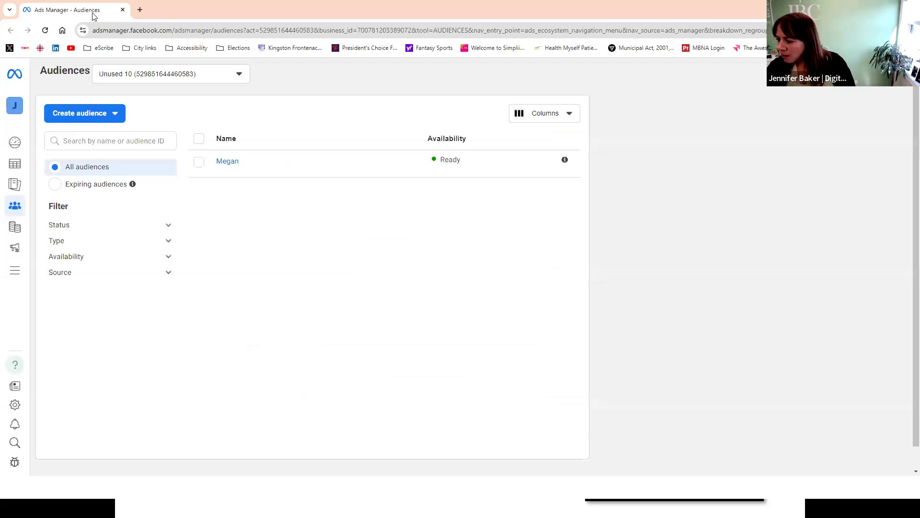
click(864, 8)
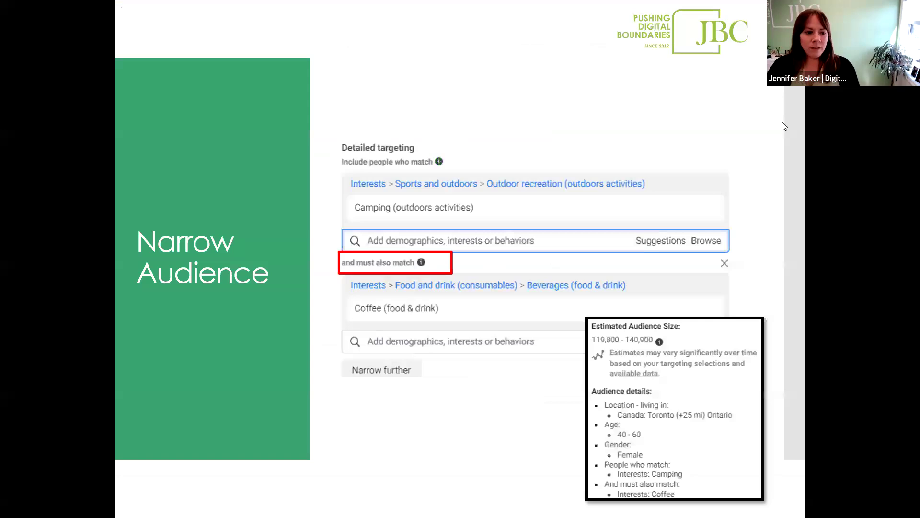
click(518, 106)
click(518, 107)
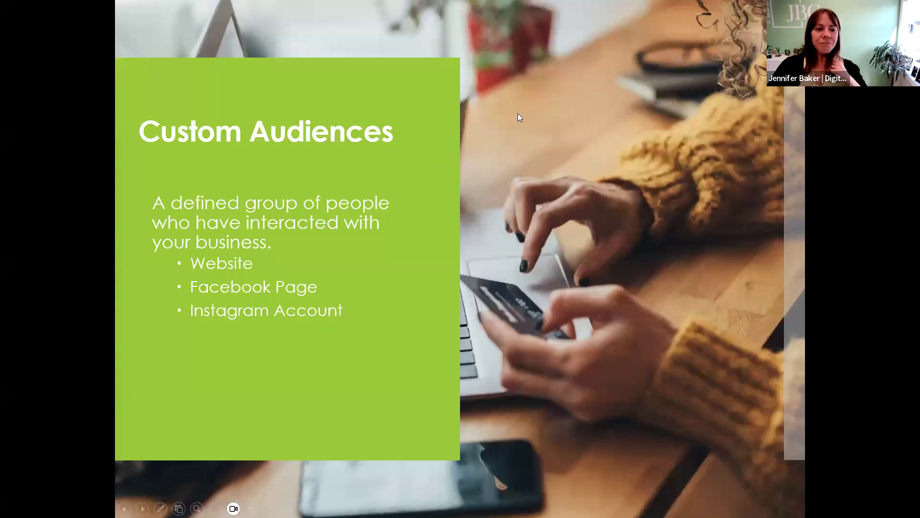
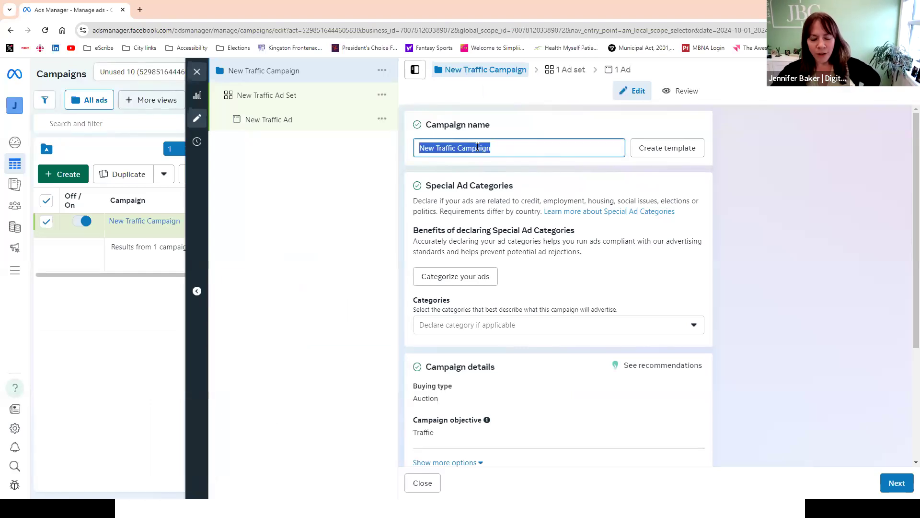
- Rename the campaign as "Campaign - October"
click(503, 151)
key(ctrl+a)
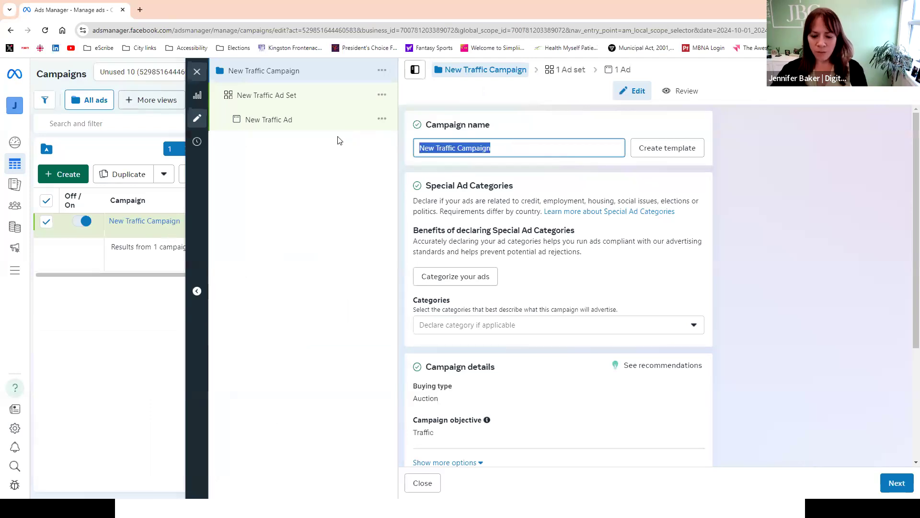
text(Campai)
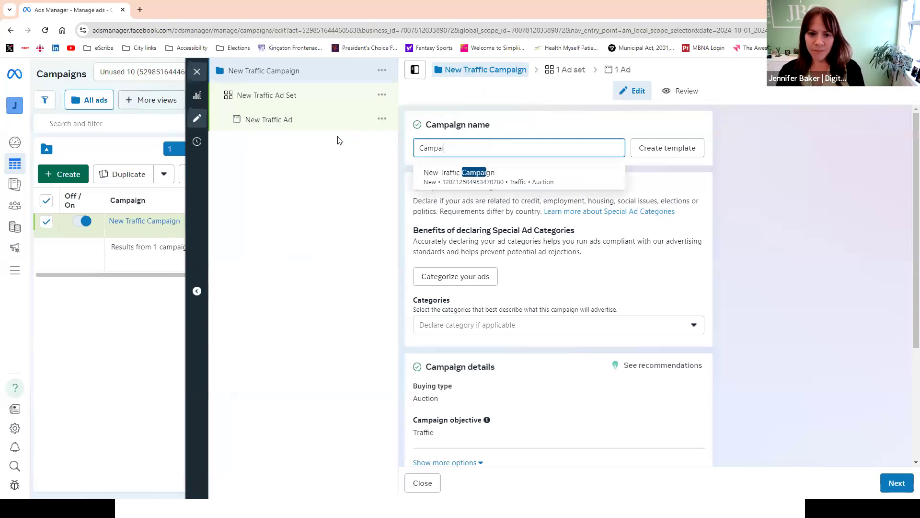
text(gn - octo)
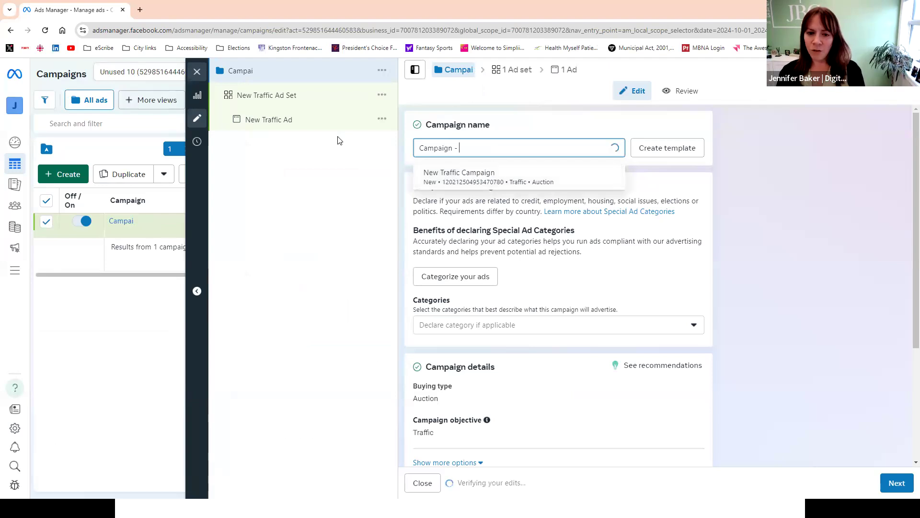
key(BackSpace)
key(BackSpace)
key(BackSpace)
key(BackSpace)
text(October)
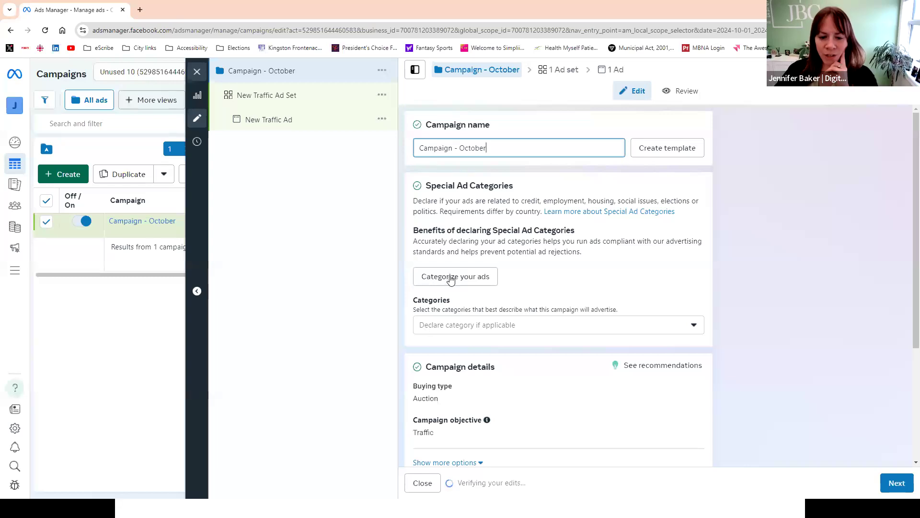
- Complete the special ad categories questionnaire, answering No for credit, employment, housing and social issues
click(457, 282)
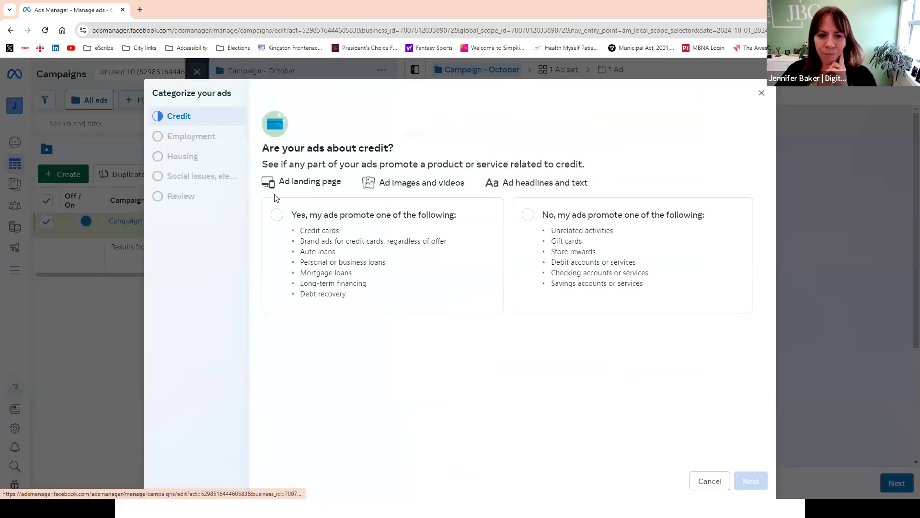
click(321, 229)
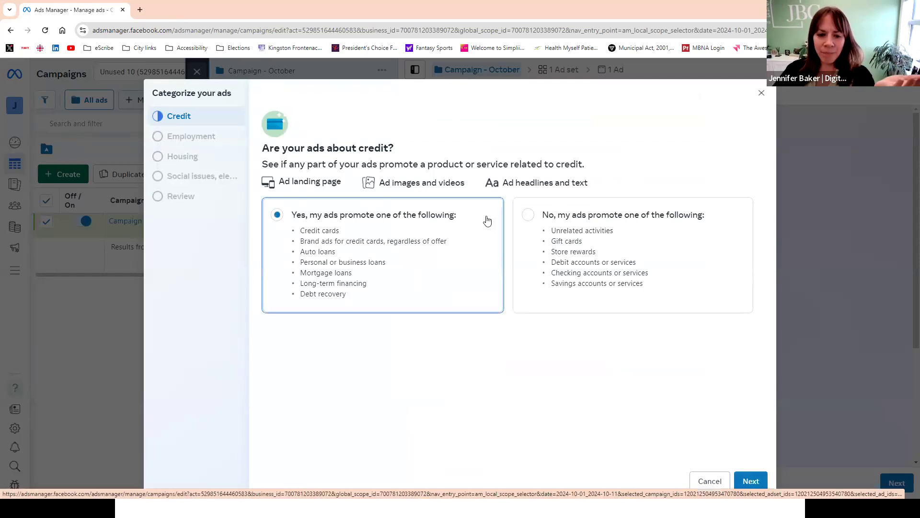
click(629, 268)
click(750, 481)
click(645, 268)
click(748, 479)
click(690, 320)
click(750, 480)
click(700, 338)
click(748, 480)
click(752, 483)
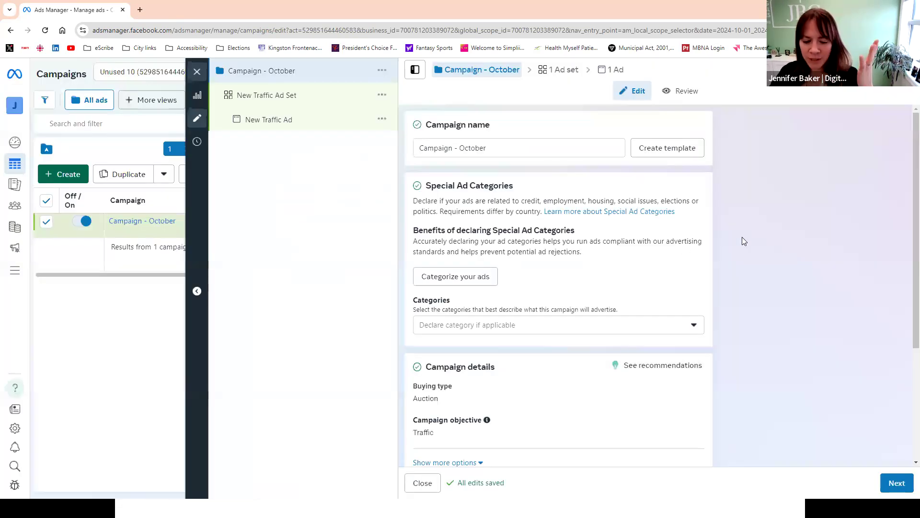
- Continue to the ad set level and choose JBC Pushing Digital Boundaries as its Facebook Page
scroll(742, 237, down, 3)
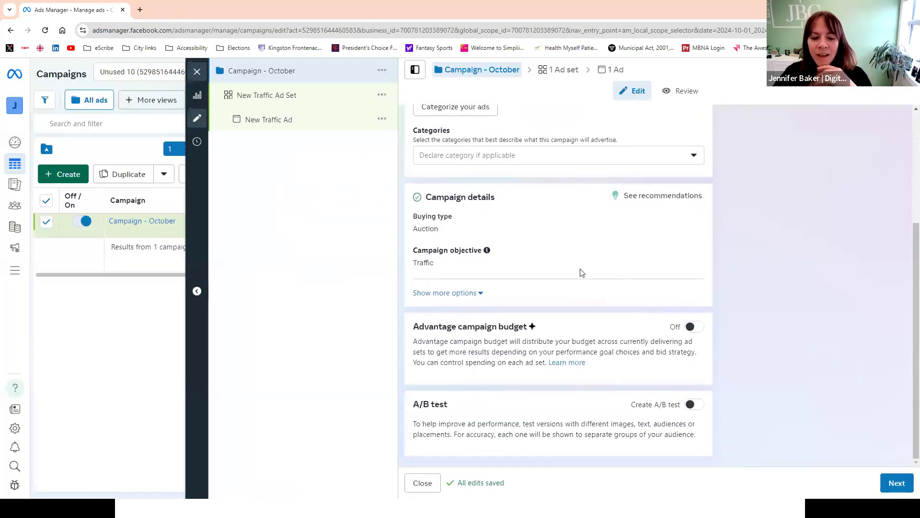
drag(415, 328, 547, 332)
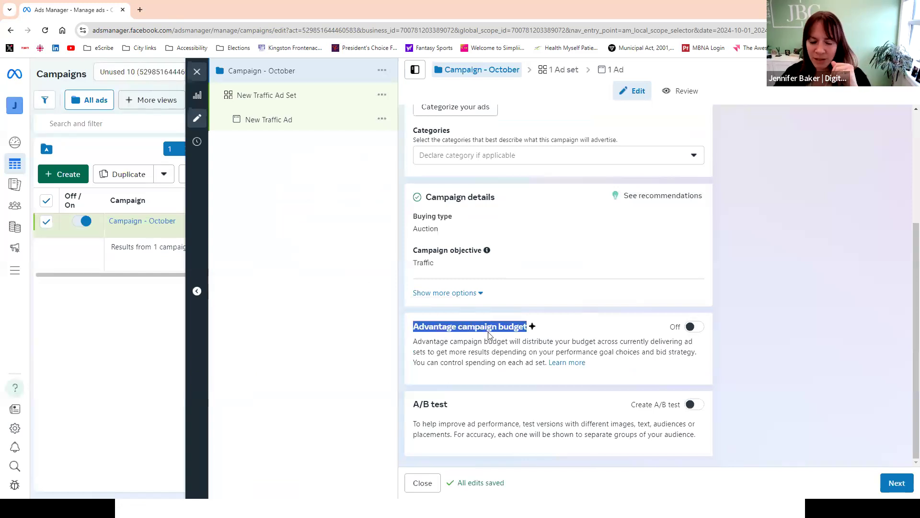
click(886, 479)
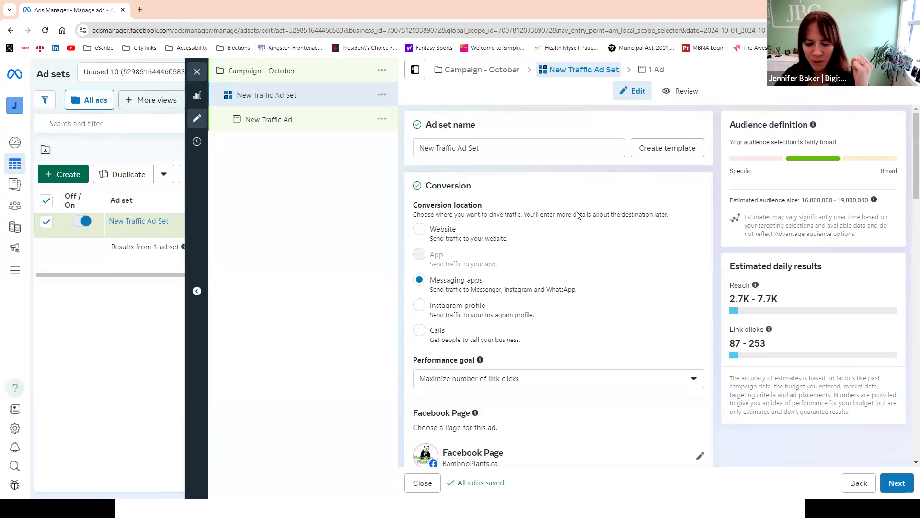
click(700, 456)
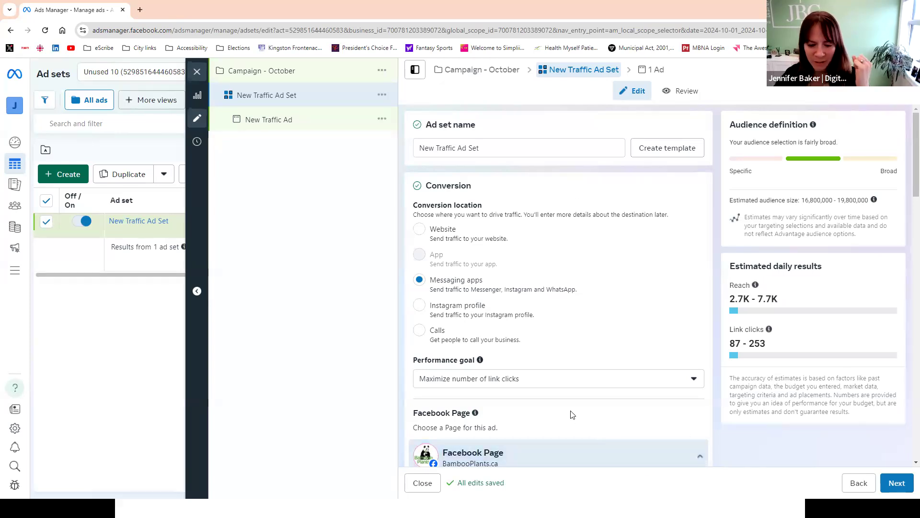
scroll(571, 414, down, 2)
click(495, 388)
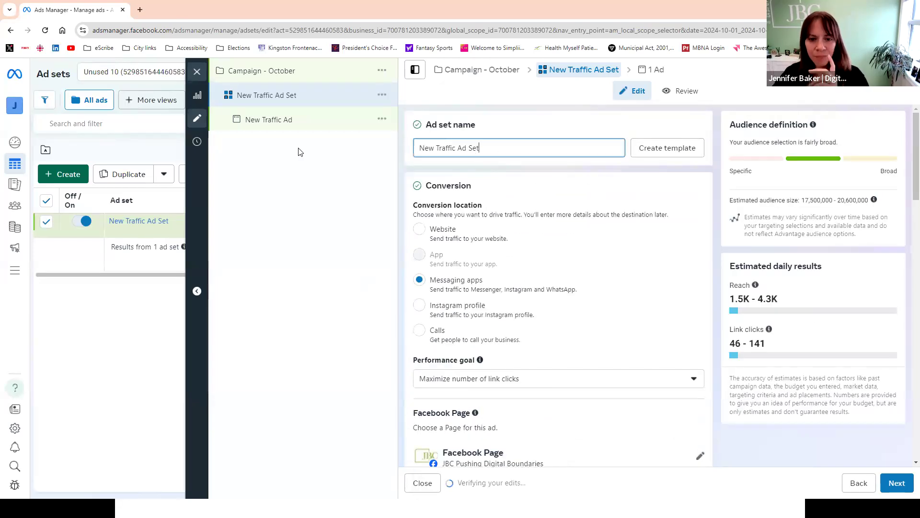
- Rename the ad set as "Kingston, Ontario, 20+YOA"
text(Kingston,)
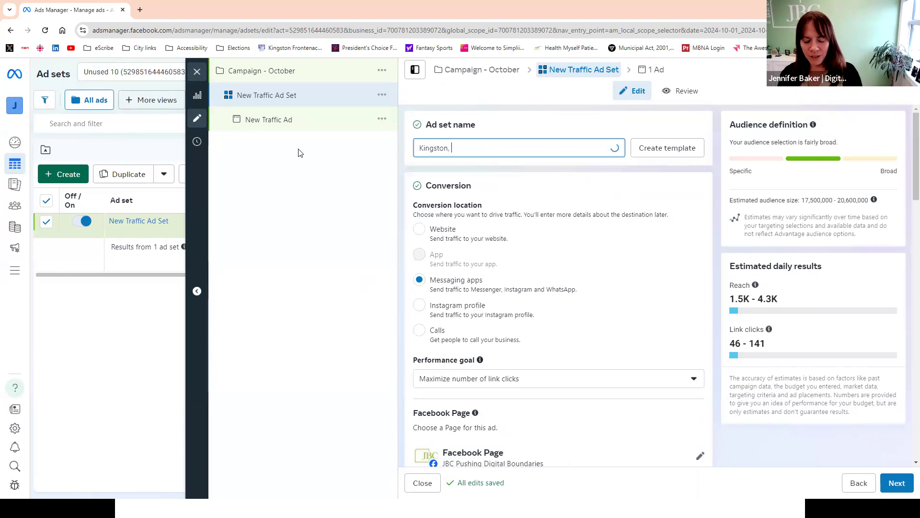
text( Ontario, 20)
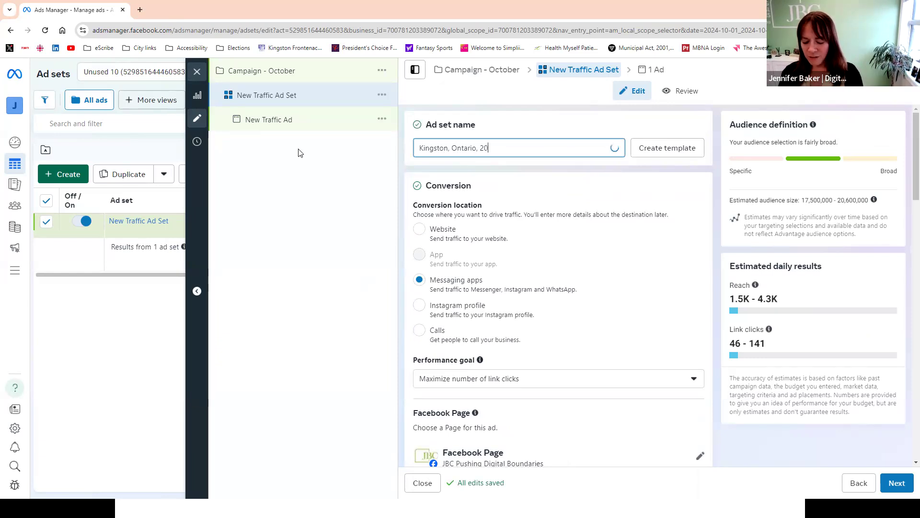
text(+YOA)
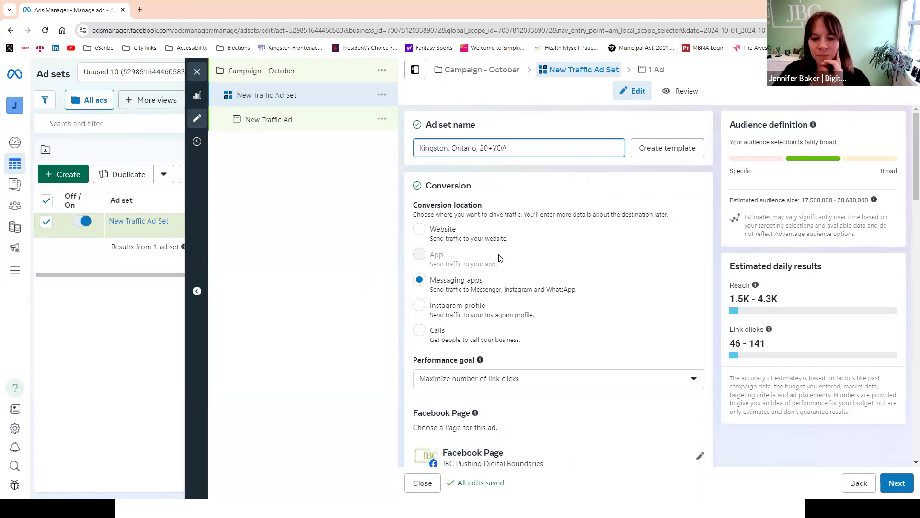
- Set the conversion location to Website and choose Maximize number of link clicks as the performance goal
click(419, 229)
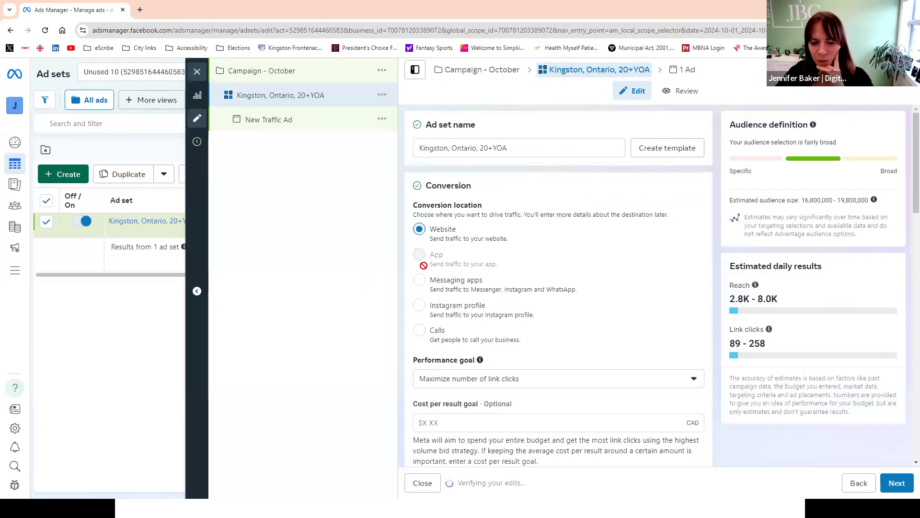
click(494, 379)
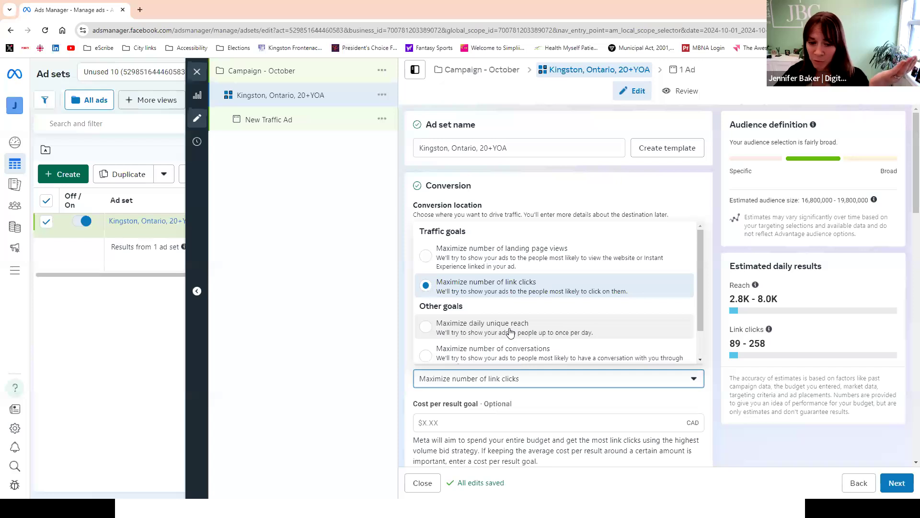
click(504, 288)
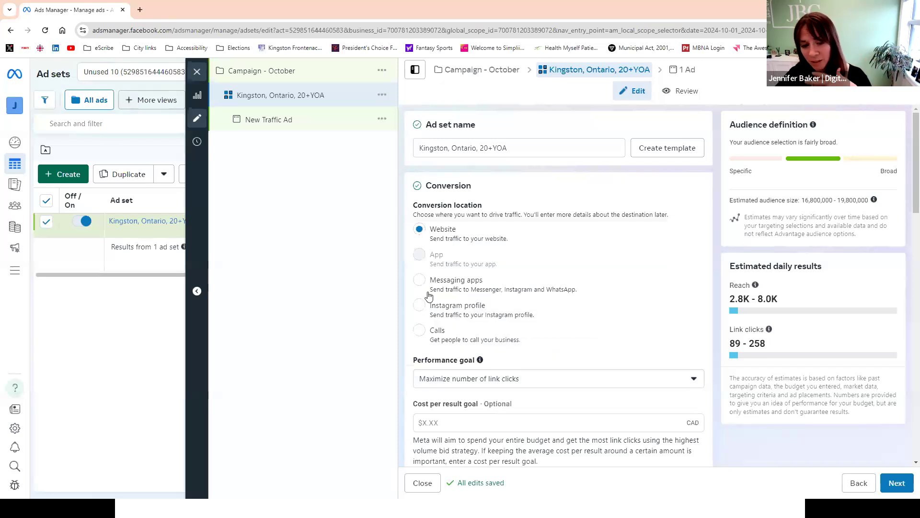
- Examine the ad set's dynamic creative, budget and schedule, and audience control settings
scroll(402, 318, down, 2)
scroll(402, 318, down, 5)
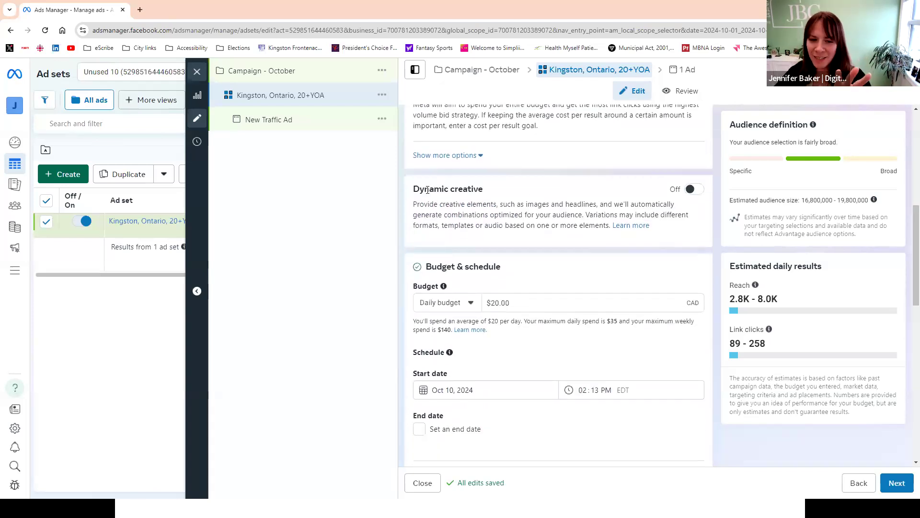
drag(411, 193, 665, 228)
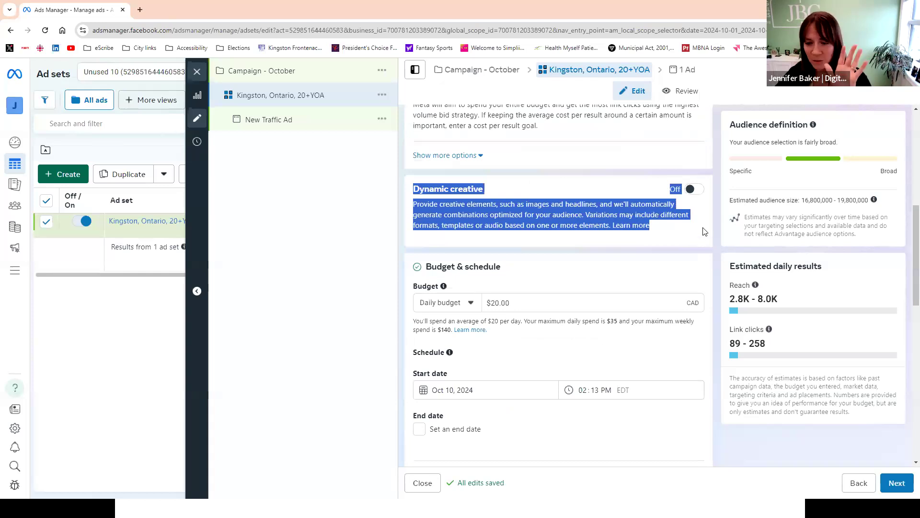
click(716, 225)
scroll(712, 249, down, 2)
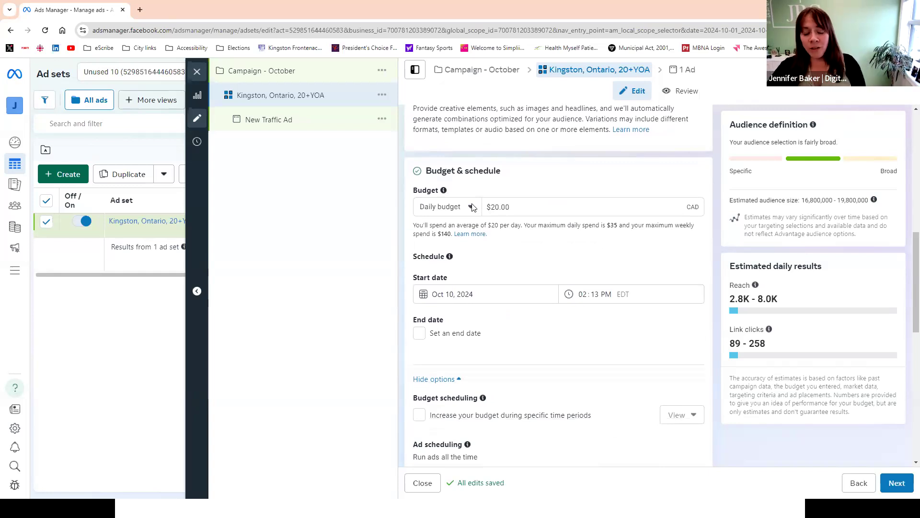
scroll(564, 313, down, 5)
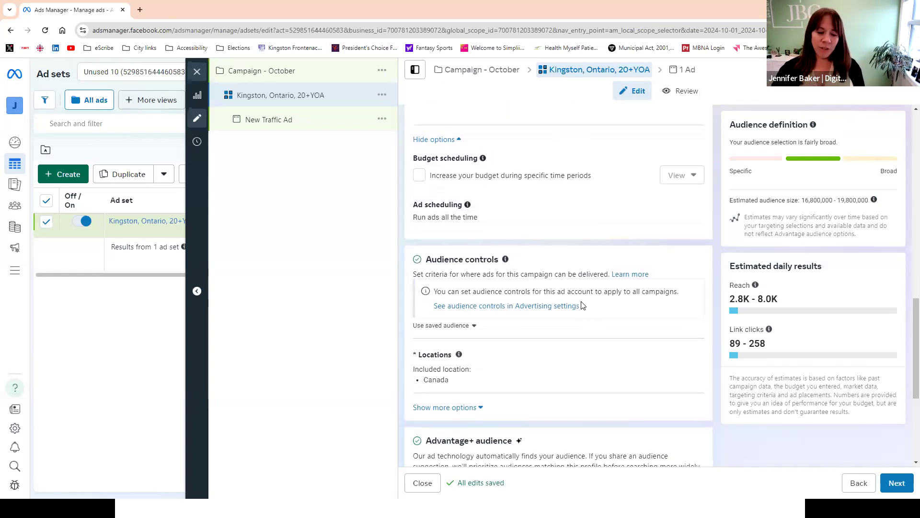
scroll(526, 288, up, 6)
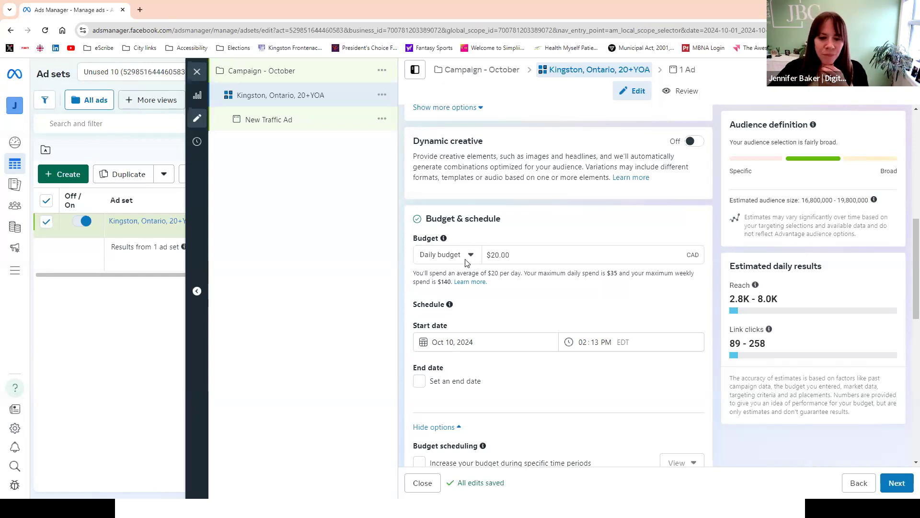
- Switch the ad set to a lifetime budget and set the amount to $30
click(466, 261)
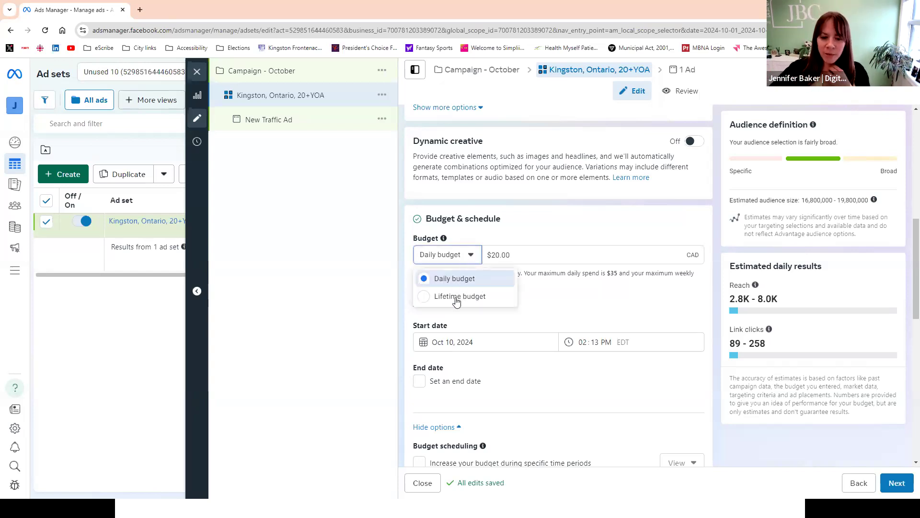
click(480, 296)
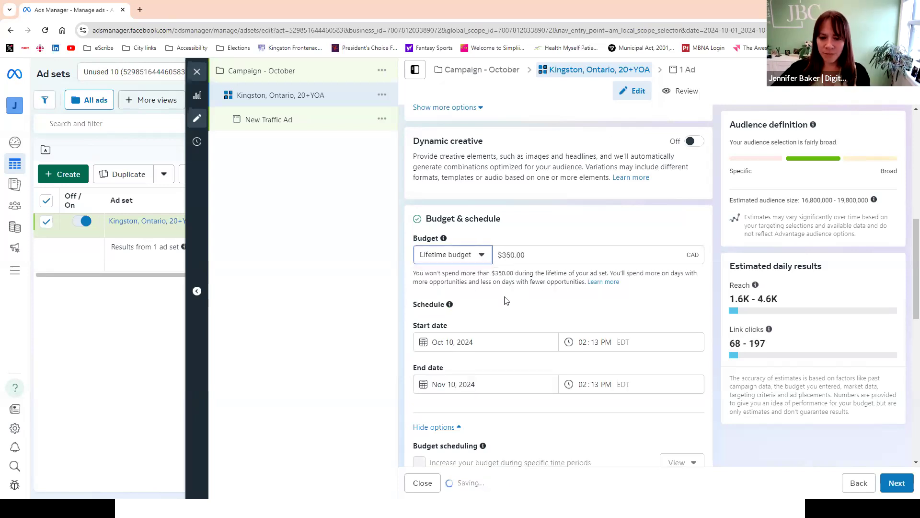
drag(421, 273, 680, 271)
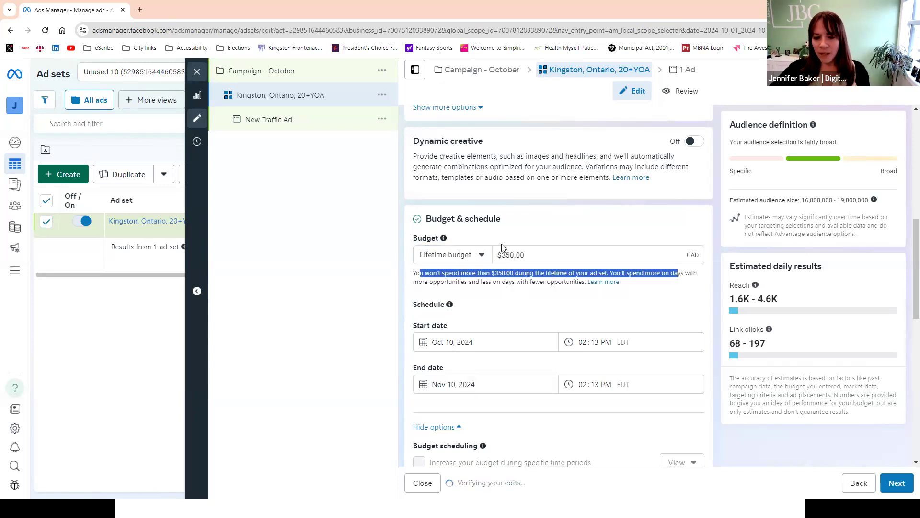
drag(508, 254, 535, 252)
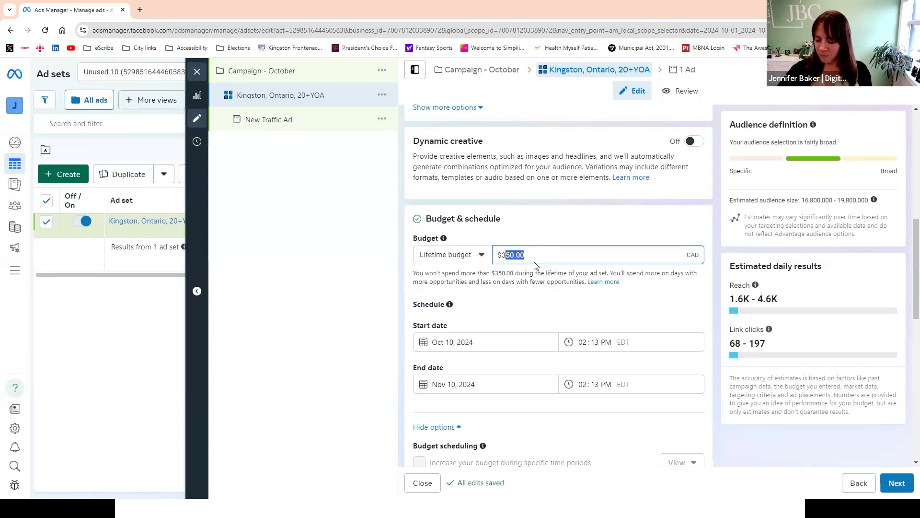
text(0)
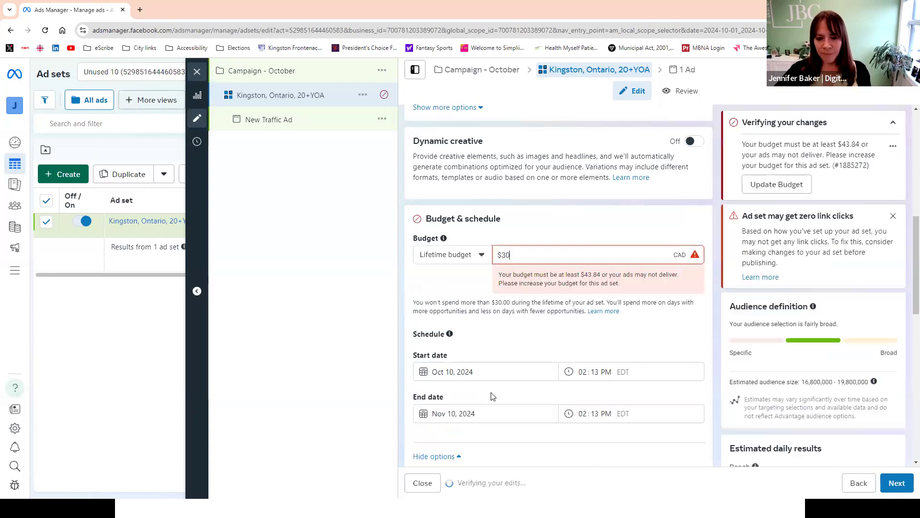
- Check the minimum budget requirement and set the ad set's end date to Oct 12, 2024
drag(530, 273, 638, 283)
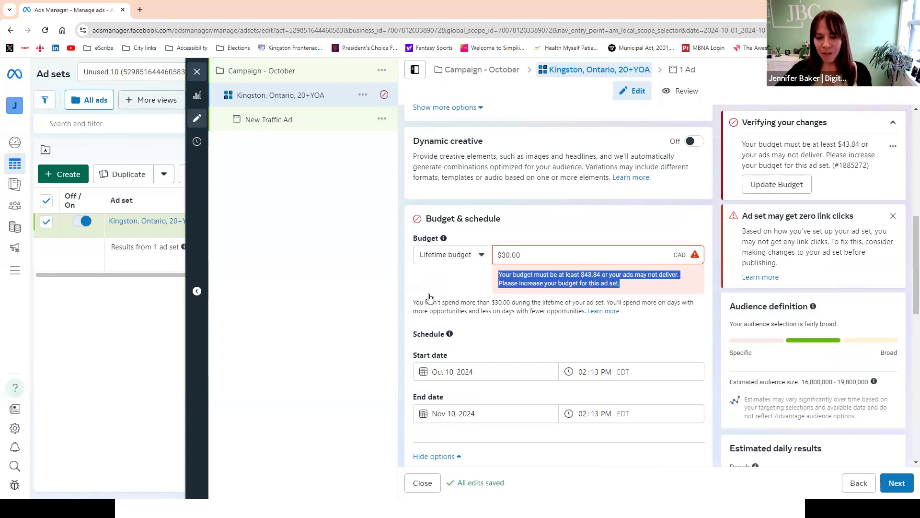
click(504, 412)
click(531, 340)
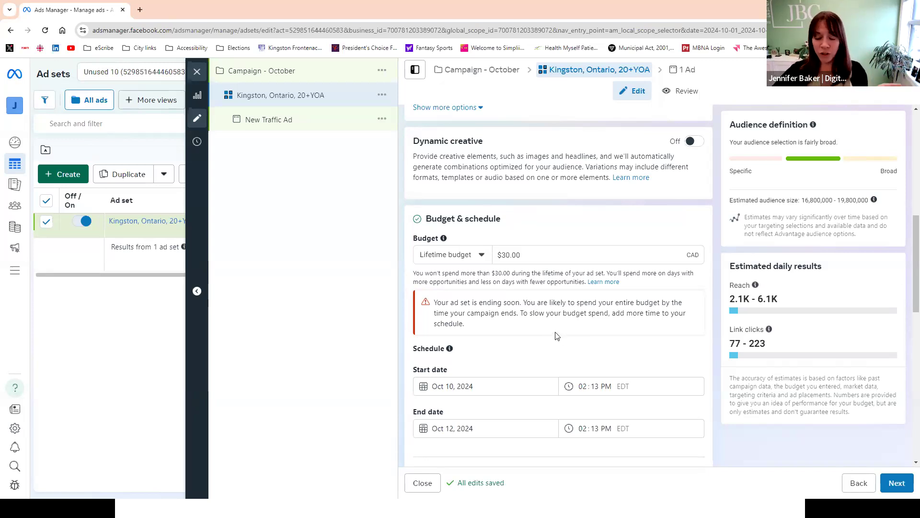
- Switch the ad set from Advantage+ audience to the original audience options
scroll(555, 336, down, 2)
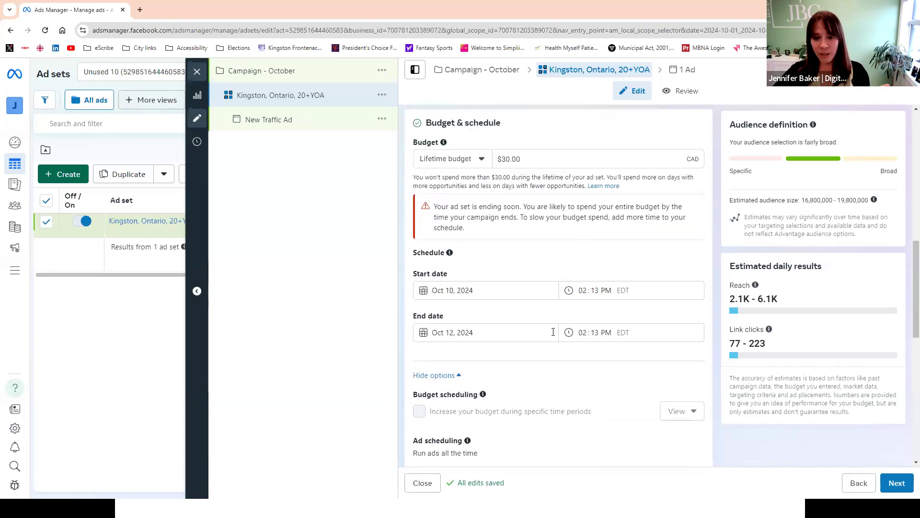
scroll(553, 332, down, 8)
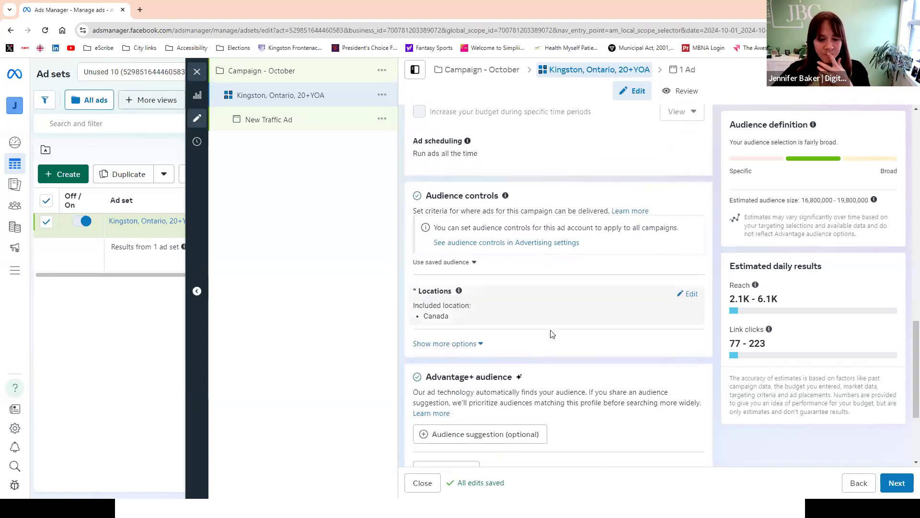
scroll(551, 333, down, 1)
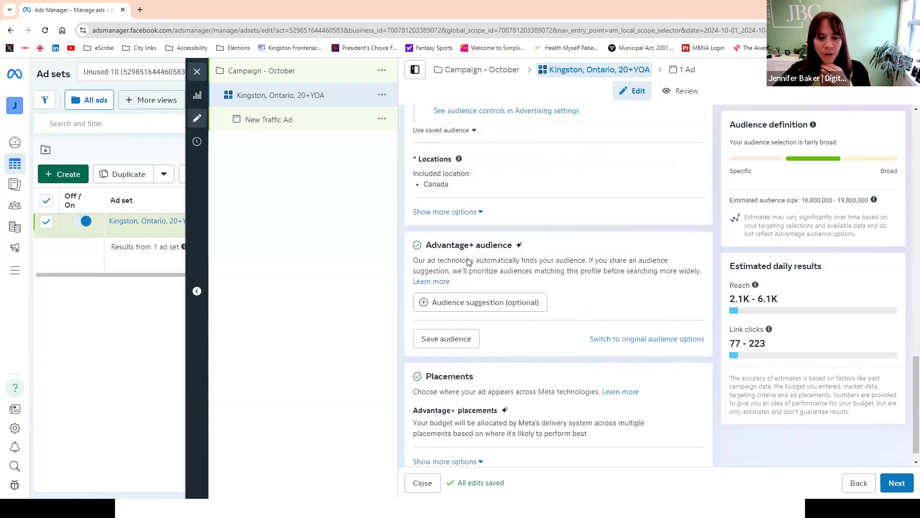
scroll(501, 279, up, 3)
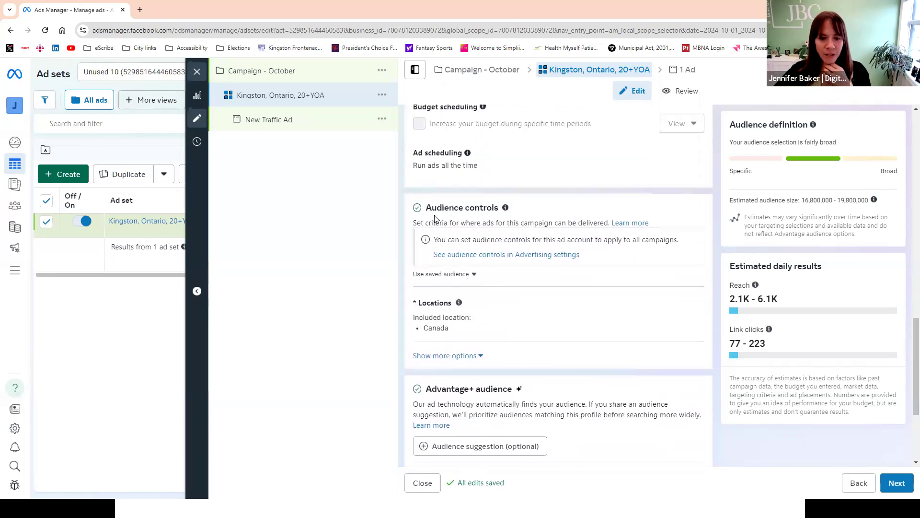
drag(479, 209, 520, 214)
scroll(566, 288, down, 2)
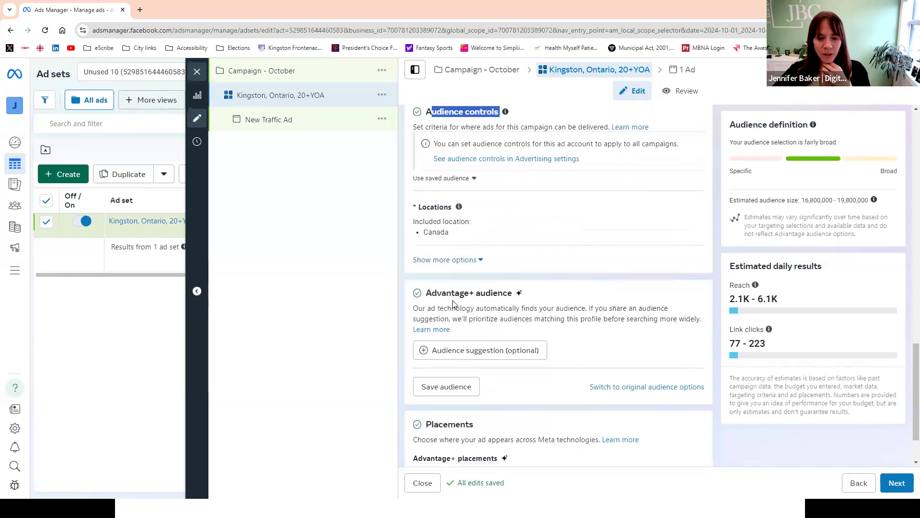
drag(428, 292, 534, 304)
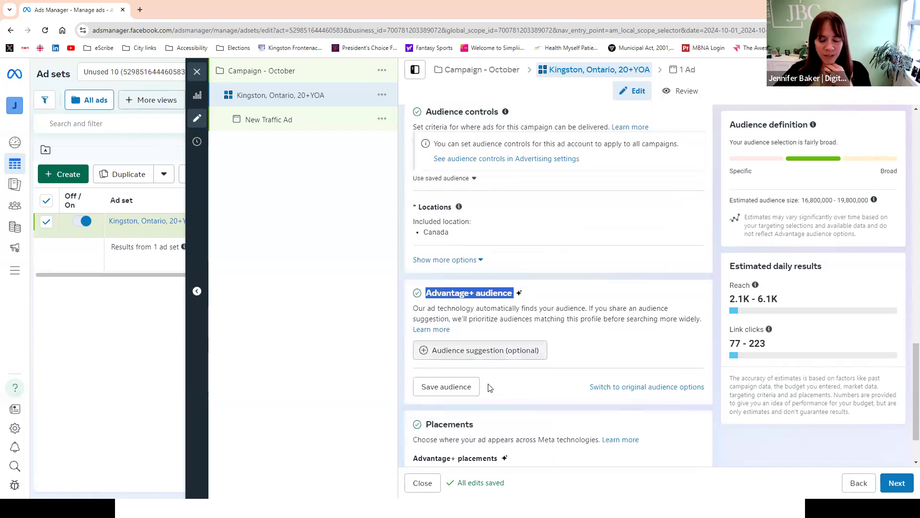
click(638, 388)
click(470, 287)
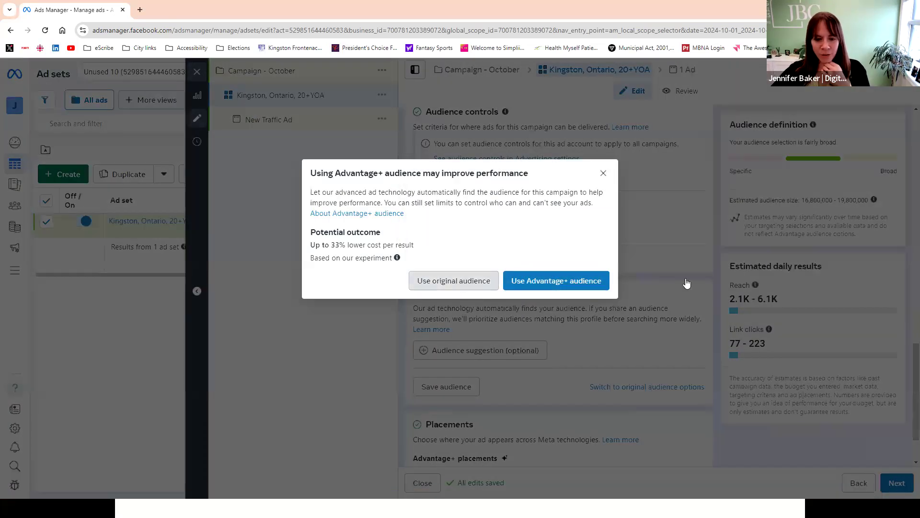
- Apply the existing saved audience to the ad set
scroll(652, 297, down, 5)
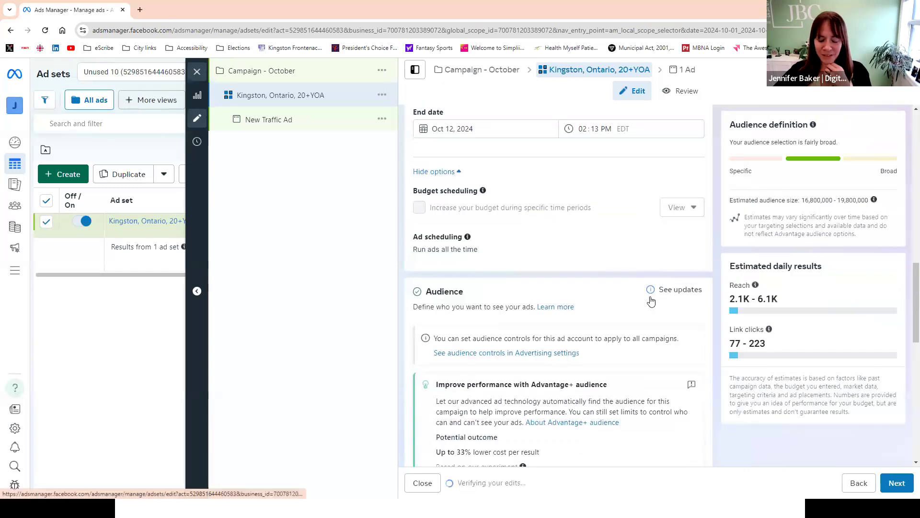
scroll(651, 300, down, 4)
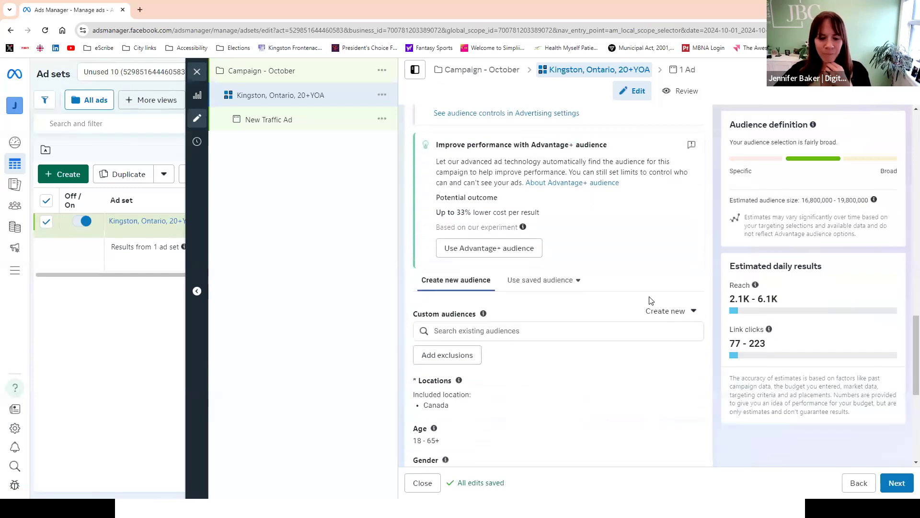
scroll(651, 300, down, 1)
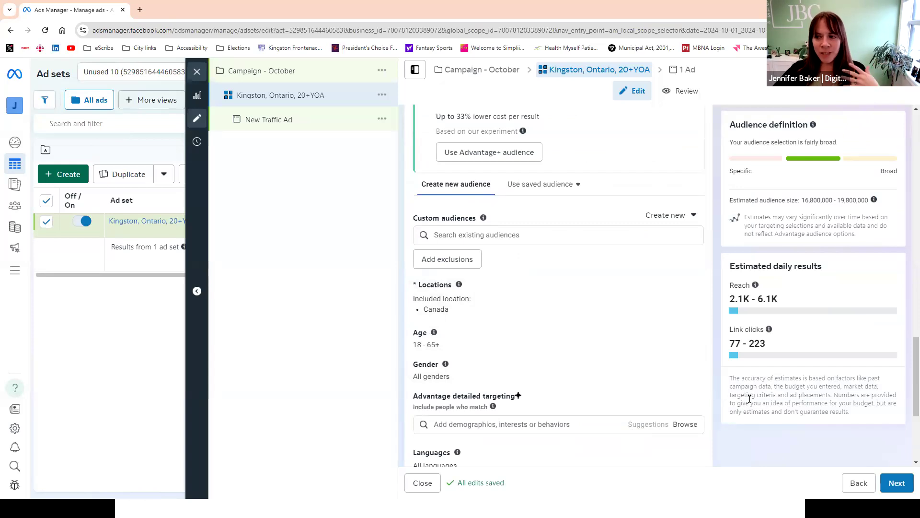
click(579, 186)
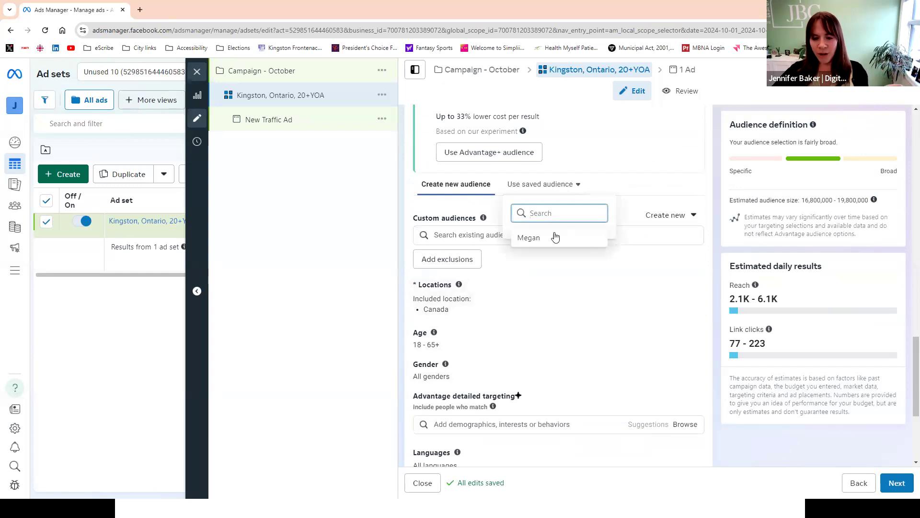
click(531, 238)
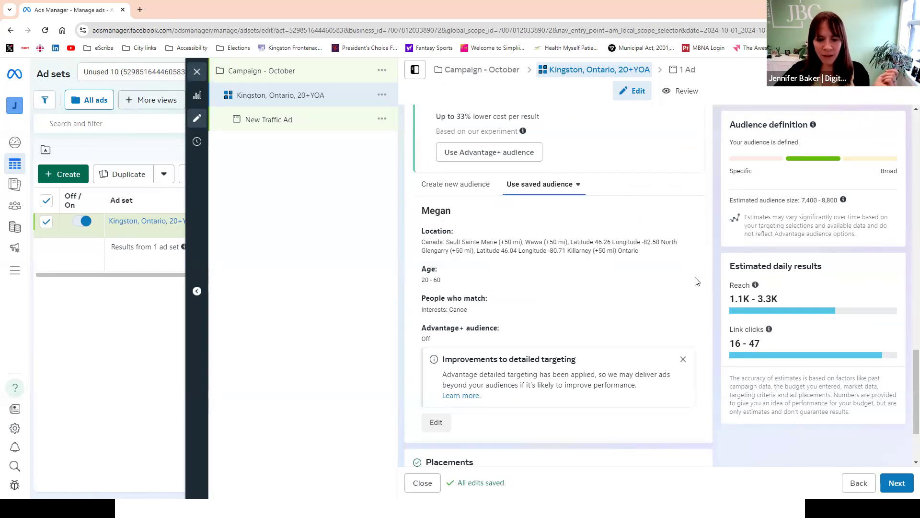
- Preview the saved audience's details, try the new-audience option, and reselect the saved audience
click(577, 185)
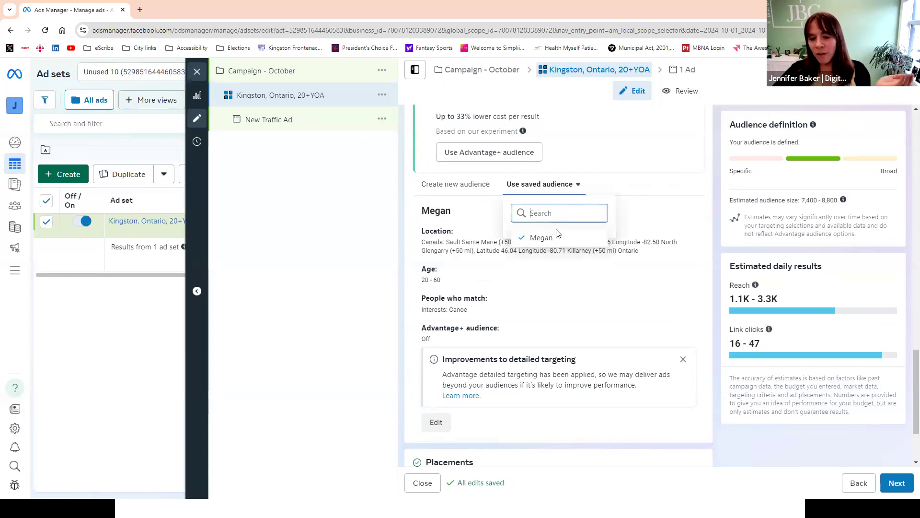
mouse_move(555, 241)
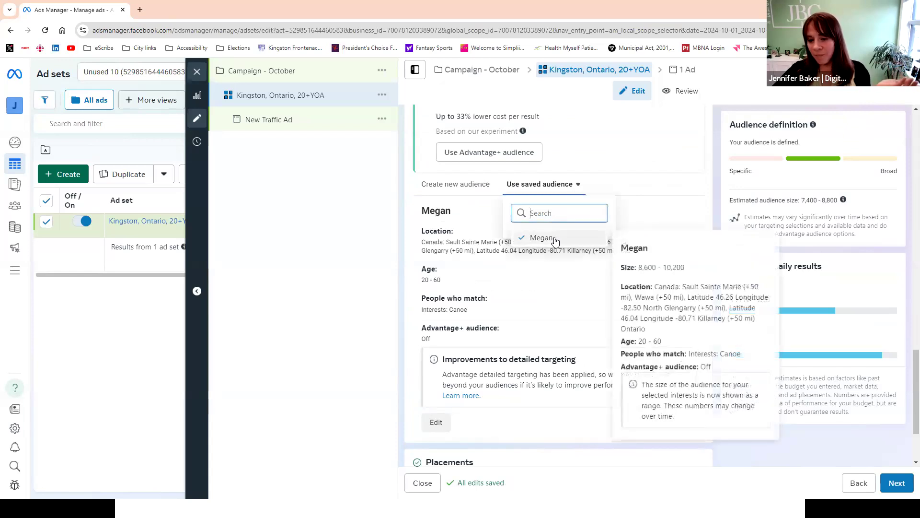
click(477, 189)
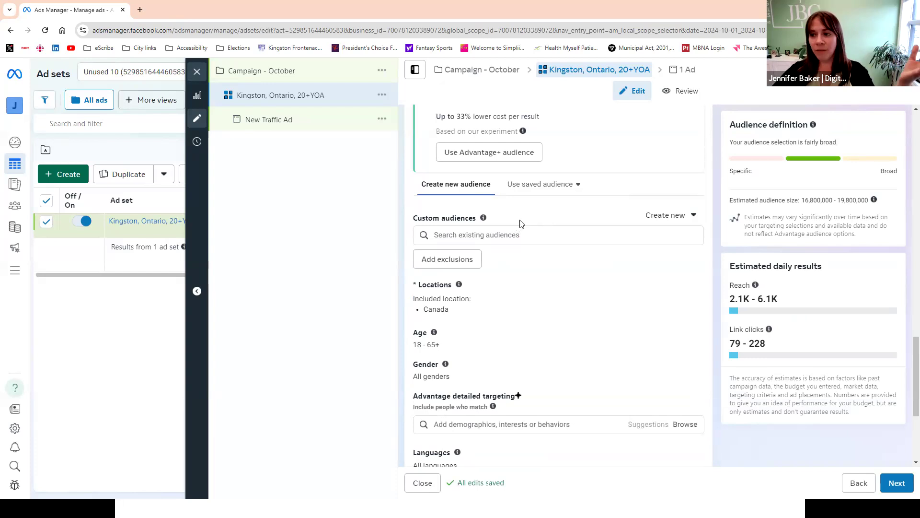
click(540, 184)
click(530, 240)
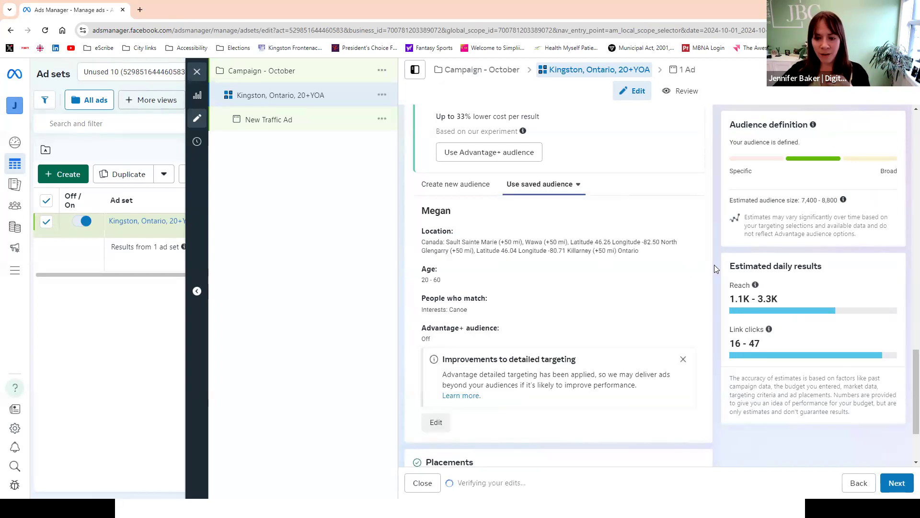
- Change the ad set's placements from Advantage+ placements to manual placements
scroll(714, 265, down, 2)
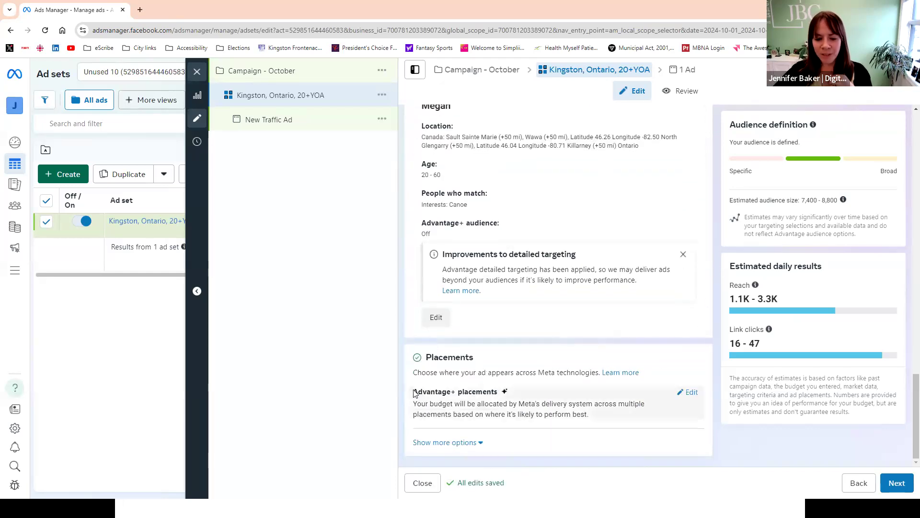
drag(409, 396, 512, 396)
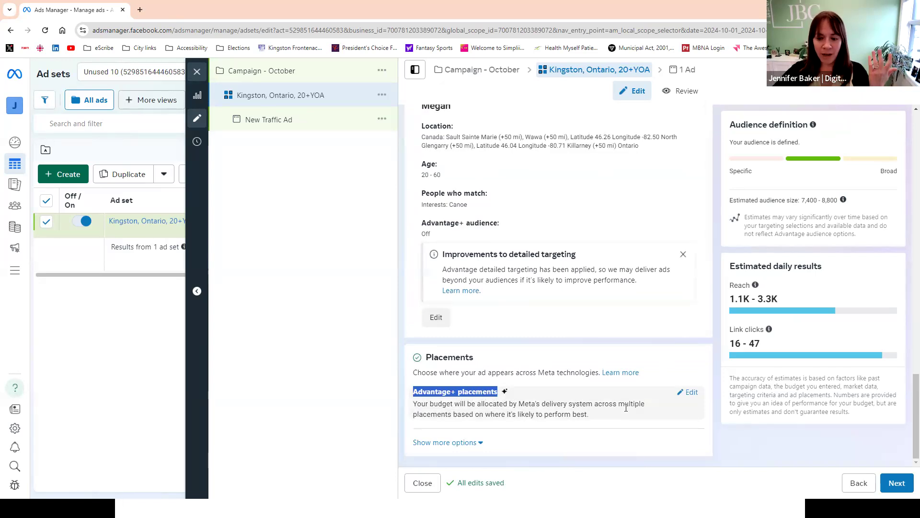
click(690, 394)
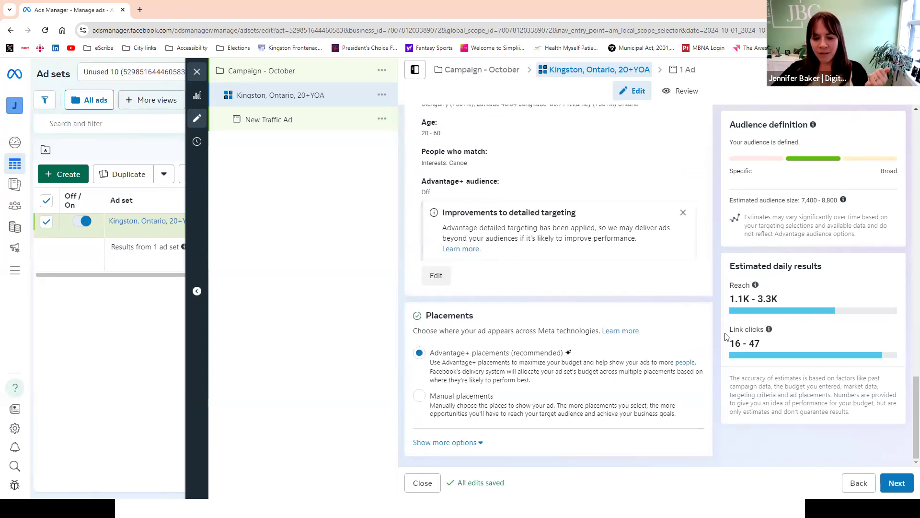
click(418, 397)
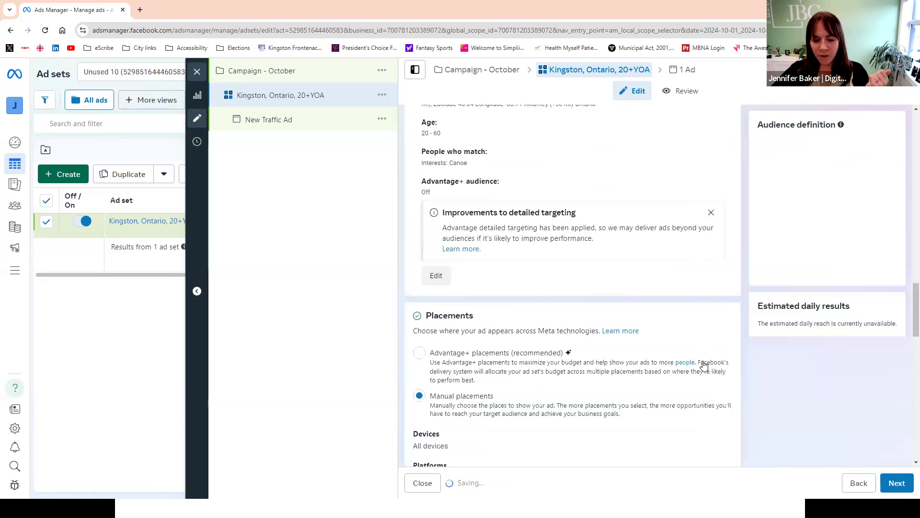
- Exclude Instagram Explore, Instagram Explore home, Facebook right column, Facebook video feeds and Facebook Marketplace from the feed placements, and continue to the ad
scroll(702, 365, down, 3)
scroll(704, 360, down, 3)
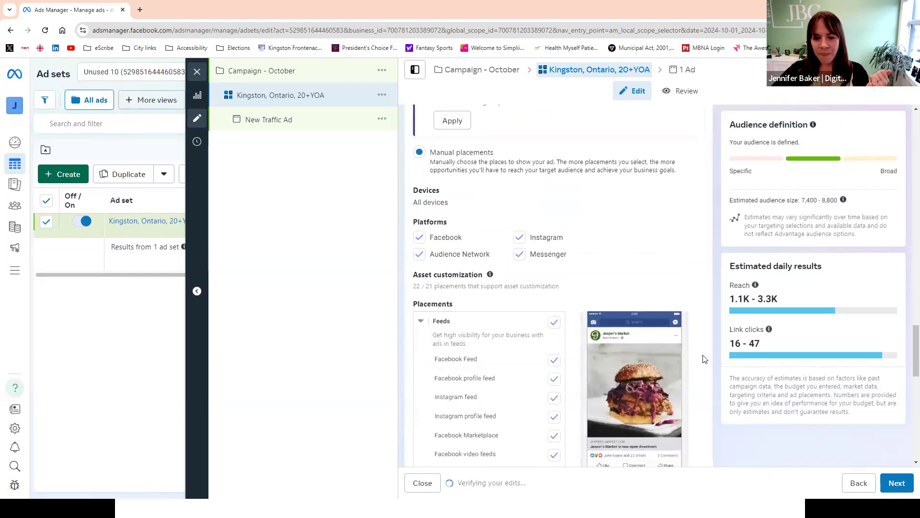
scroll(705, 355, down, 2)
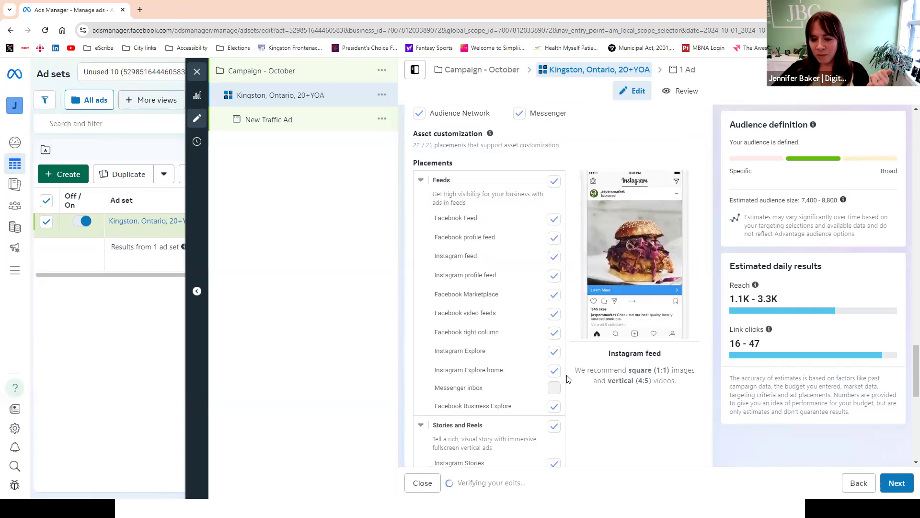
click(555, 353)
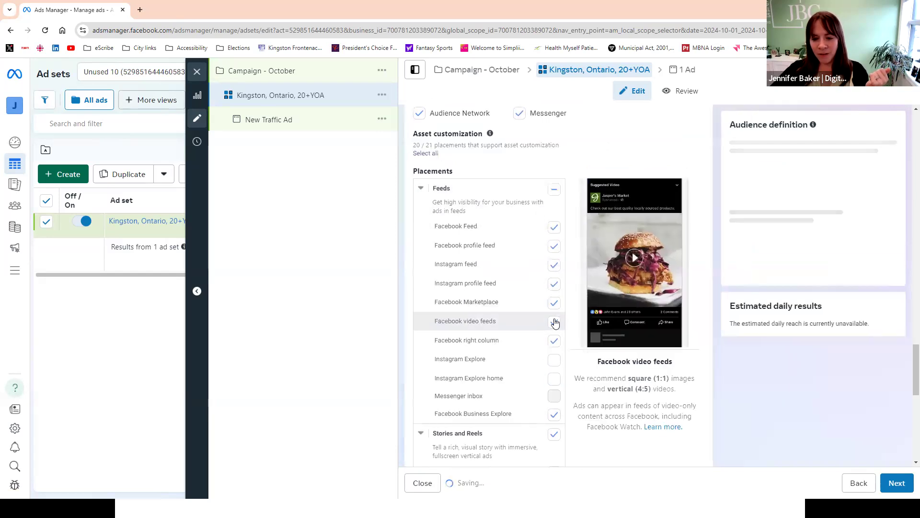
click(554, 340)
click(554, 321)
click(554, 302)
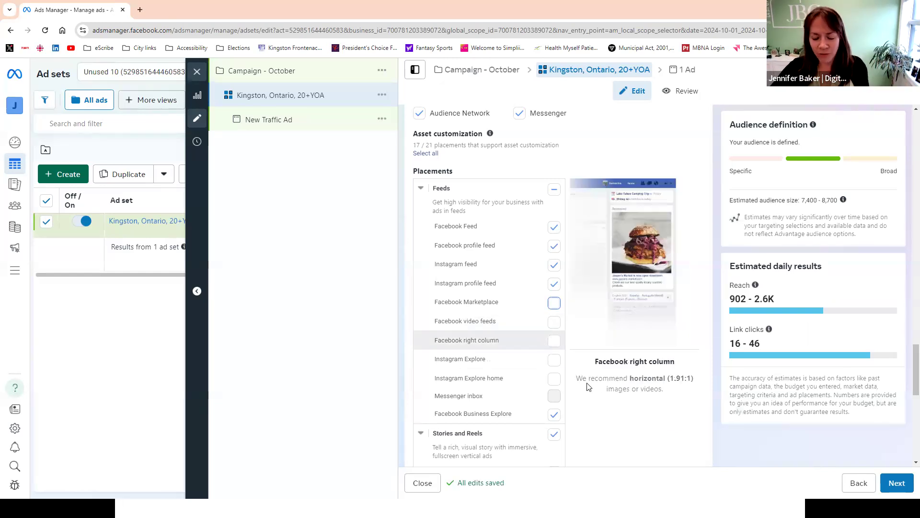
scroll(575, 397, down, 1)
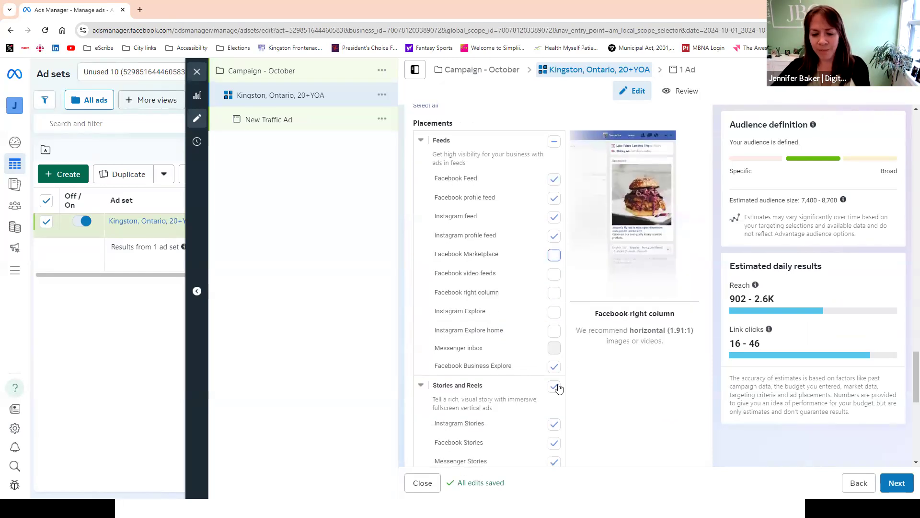
click(903, 484)
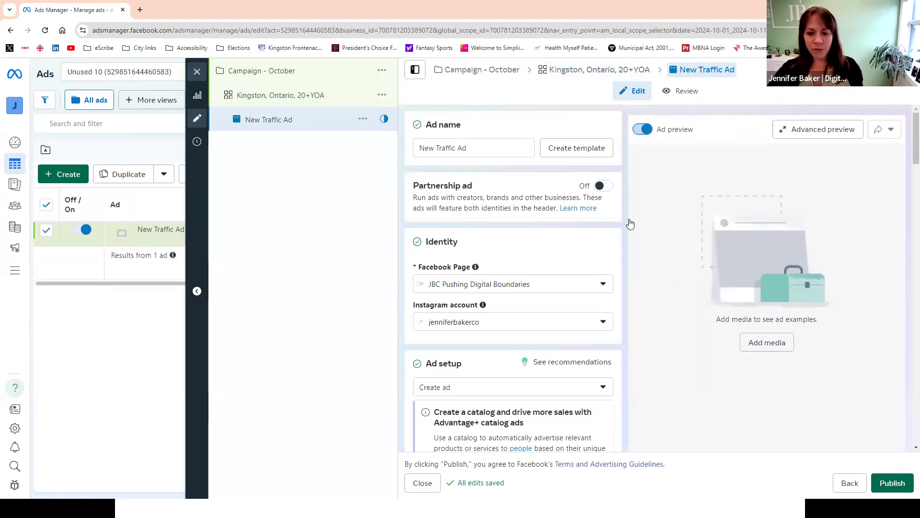
- Review the new ad's setup options, including creative source, format, multi-advertiser ads and ad sources, down to the ad creative section
scroll(628, 223, down, 6)
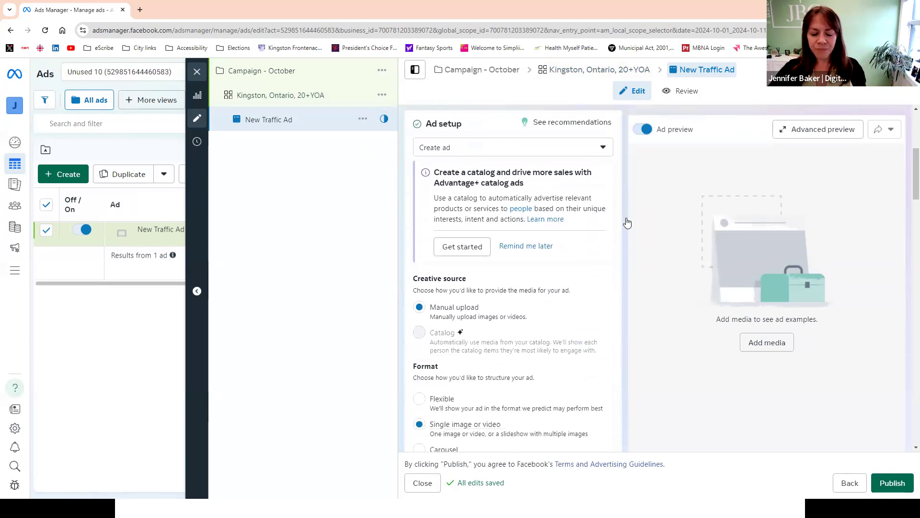
scroll(632, 254, down, 1)
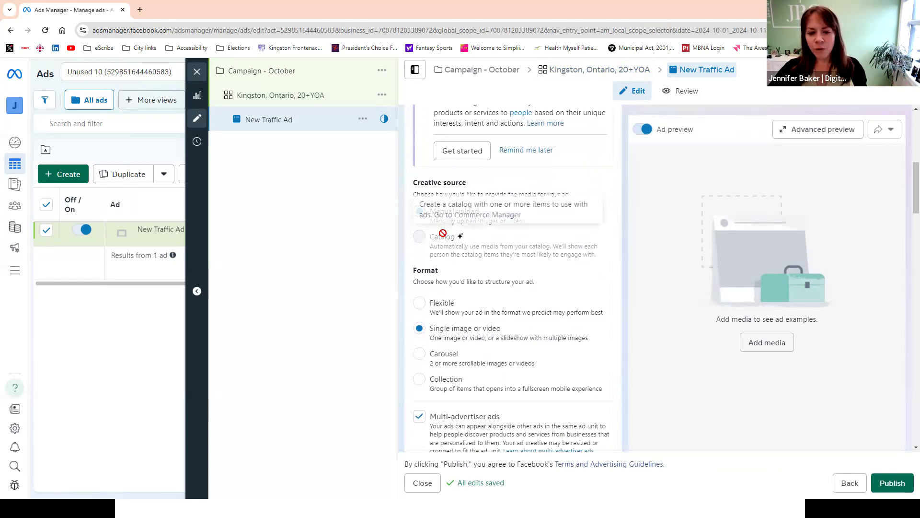
mouse_move(448, 239)
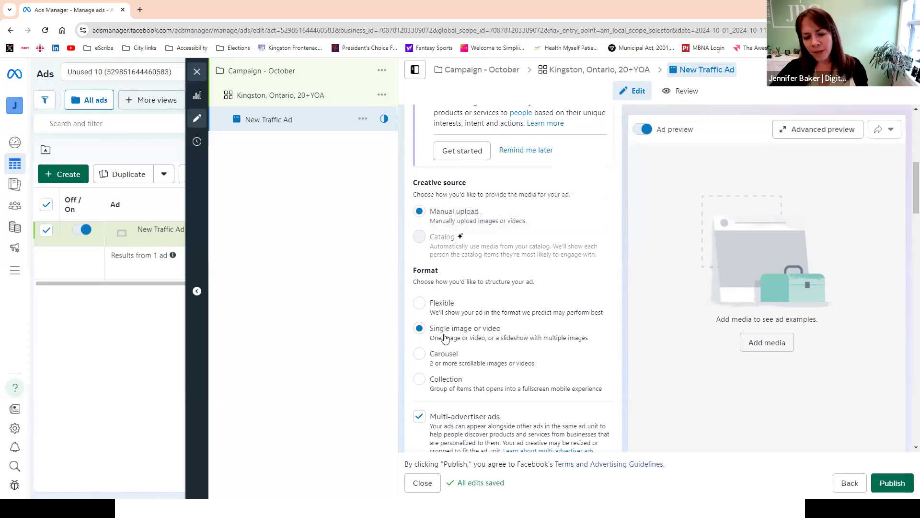
scroll(444, 325, down, 1)
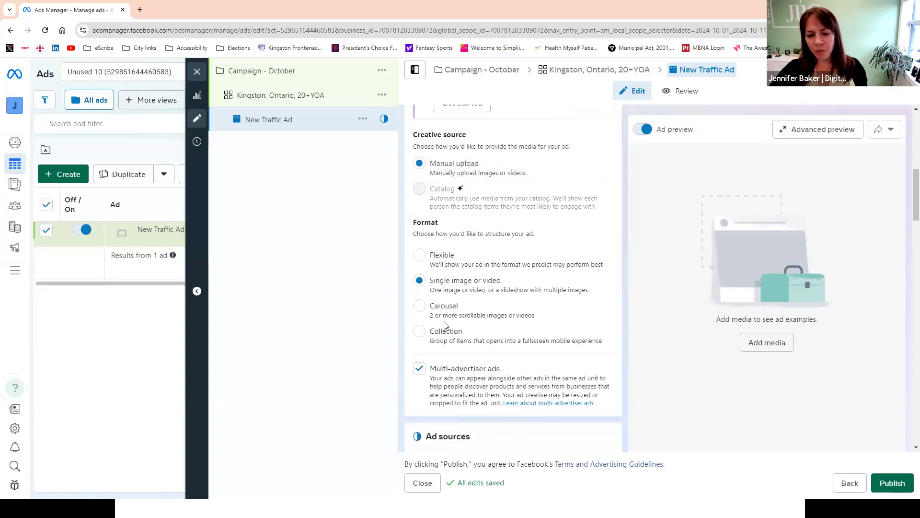
scroll(468, 305, down, 3)
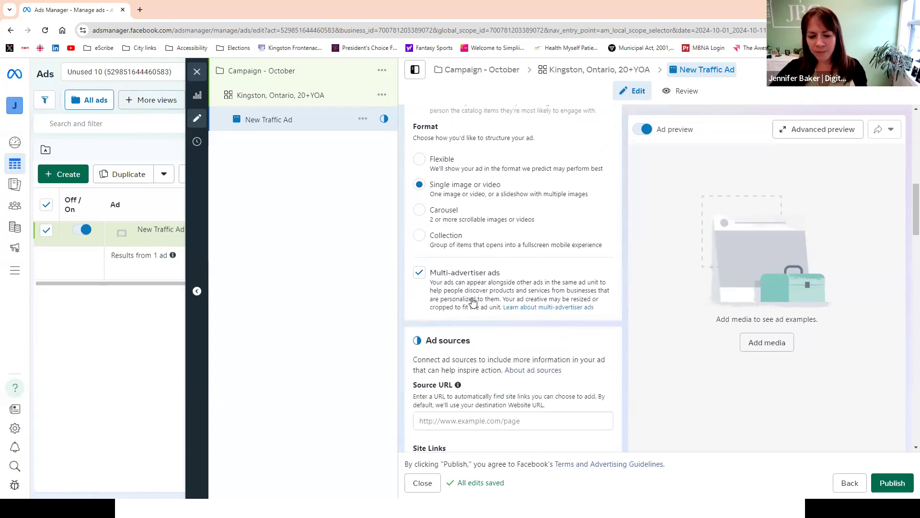
scroll(476, 296, down, 1)
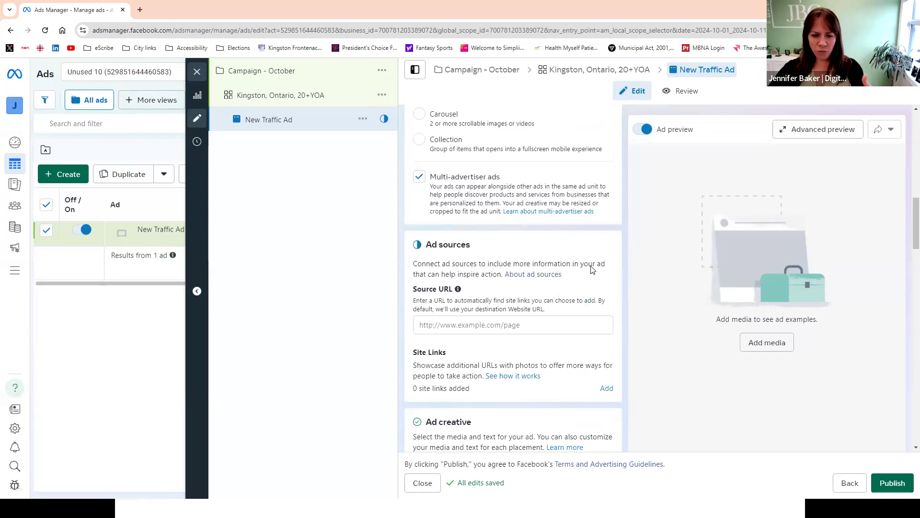
scroll(594, 271, down, 5)
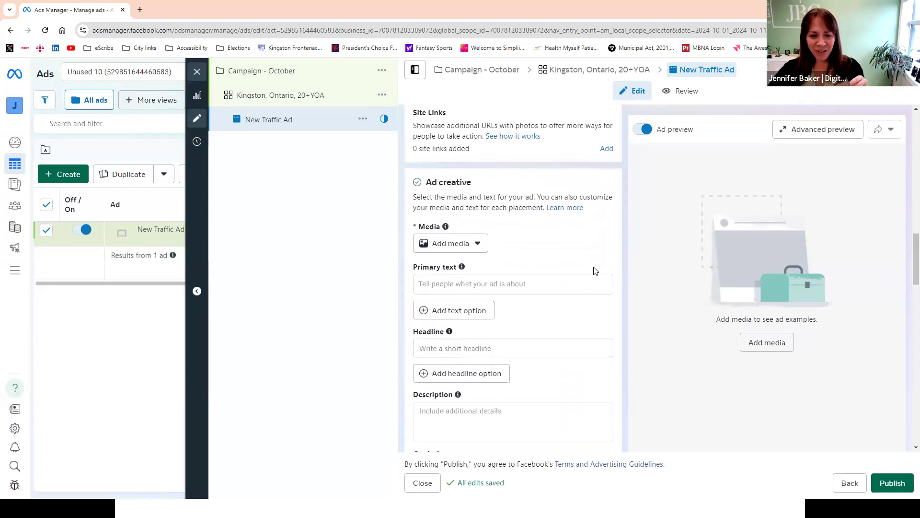
- Upload the image IMG_9928 from the Desktop as the ad's media and continue to the placement crops
click(480, 246)
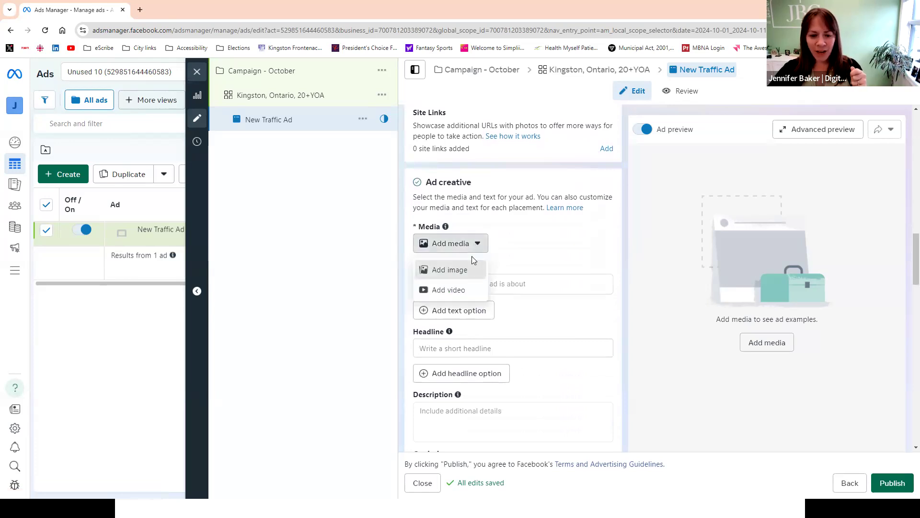
click(477, 269)
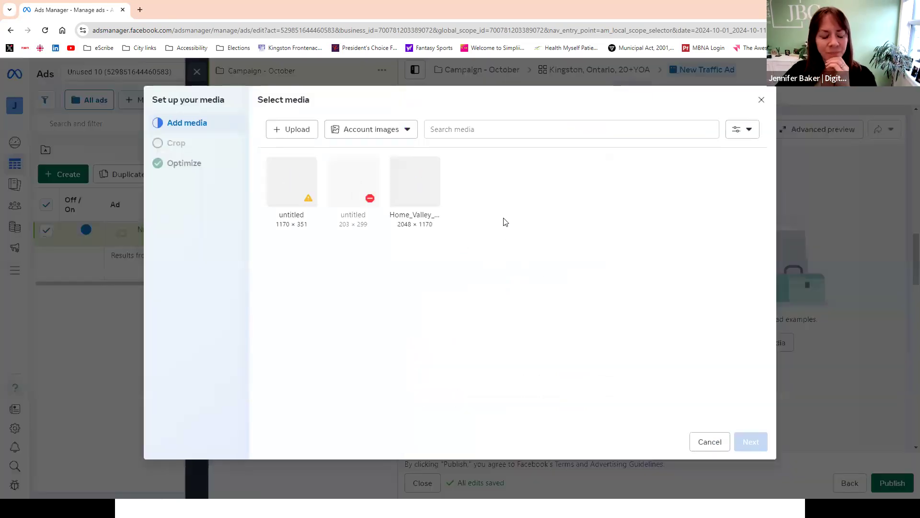
click(289, 128)
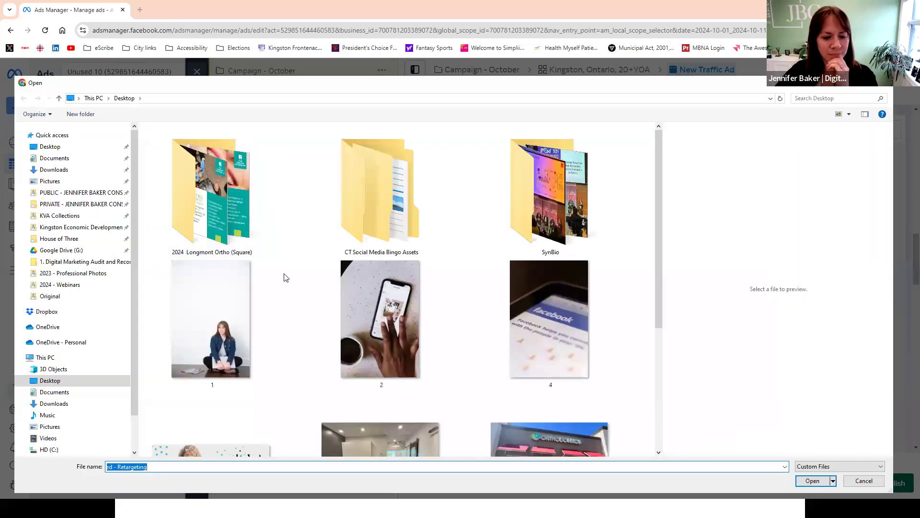
scroll(359, 288, down, 3)
click(380, 393)
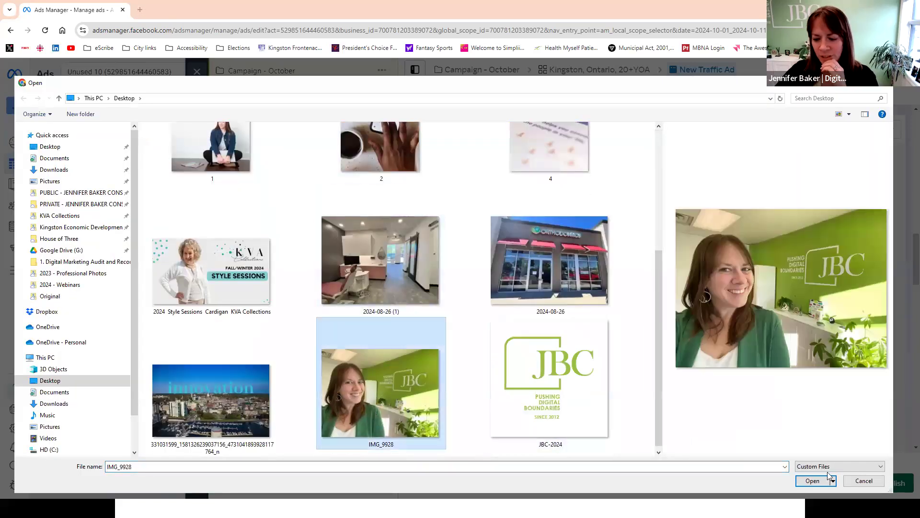
click(813, 480)
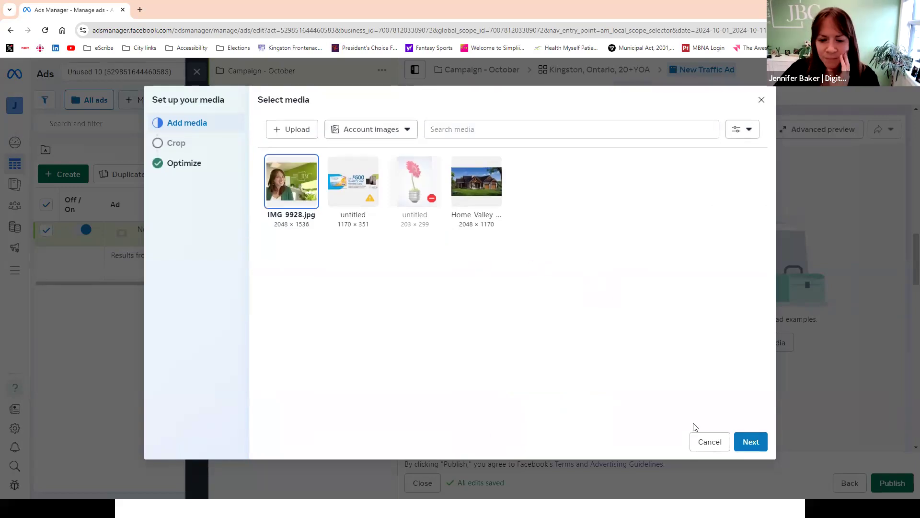
click(751, 441)
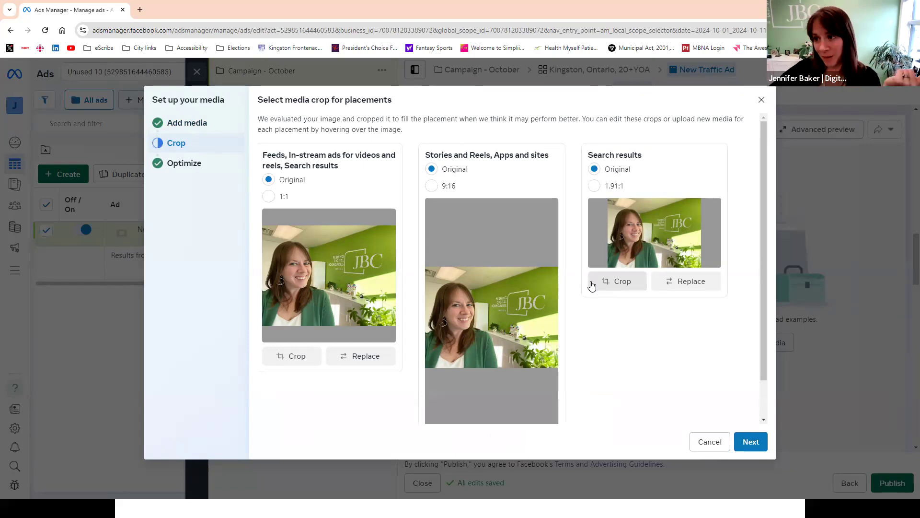
- Crop the image to 1:1 for the feeds, in-stream and search results placements, framing the left part of the photo
click(269, 197)
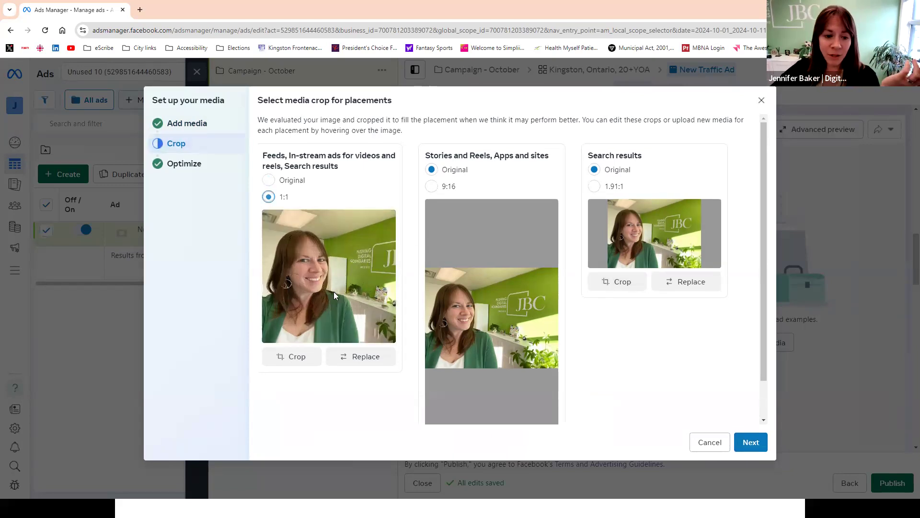
click(269, 180)
click(269, 197)
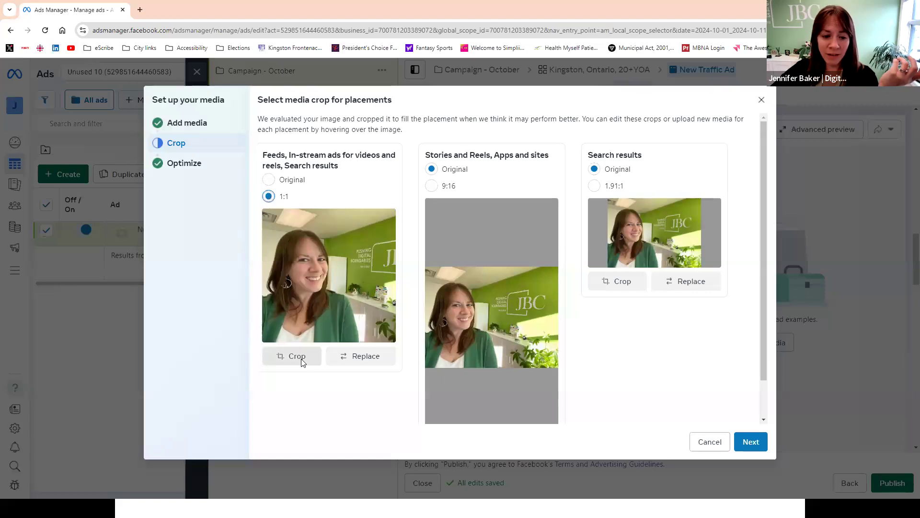
click(297, 357)
drag(508, 285, 381, 293)
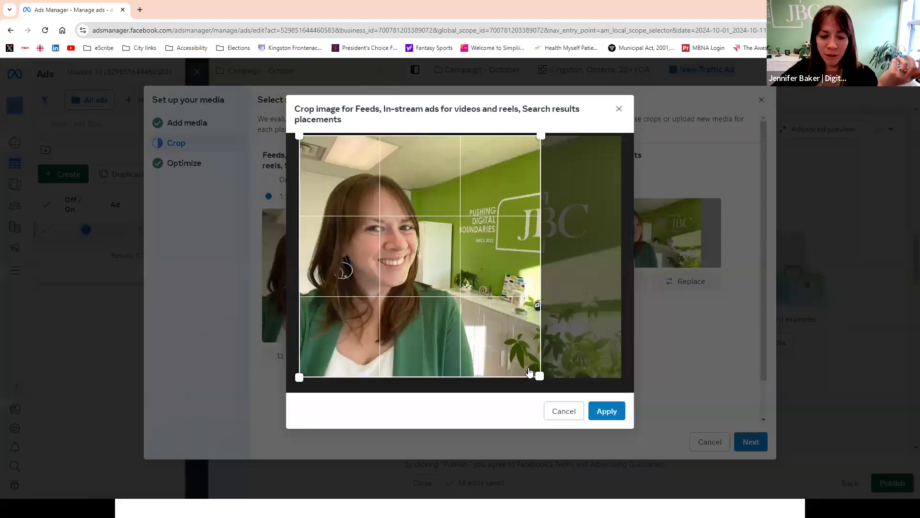
click(607, 412)
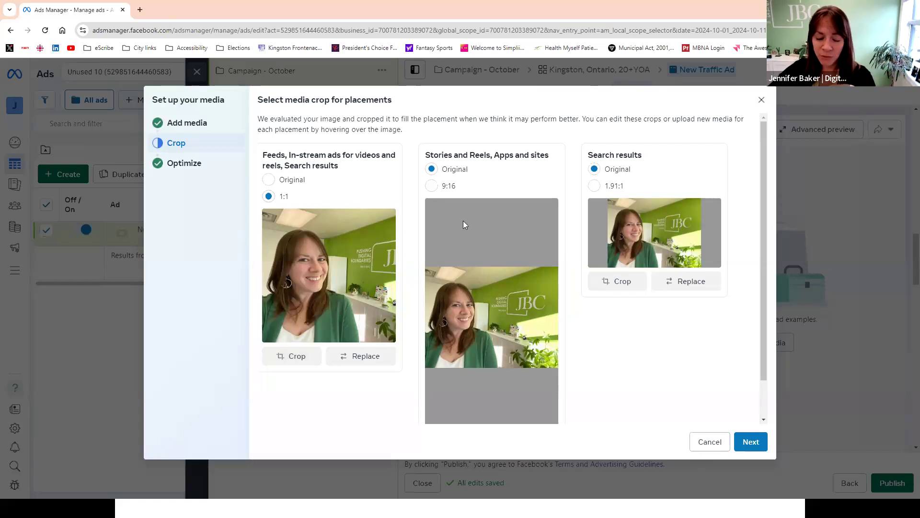
- Crop the image to 9:16 for Stories and Reels, Apps and sites, framing the JBC wall logo
scroll(492, 265, down, 1)
scroll(501, 240, up, 1)
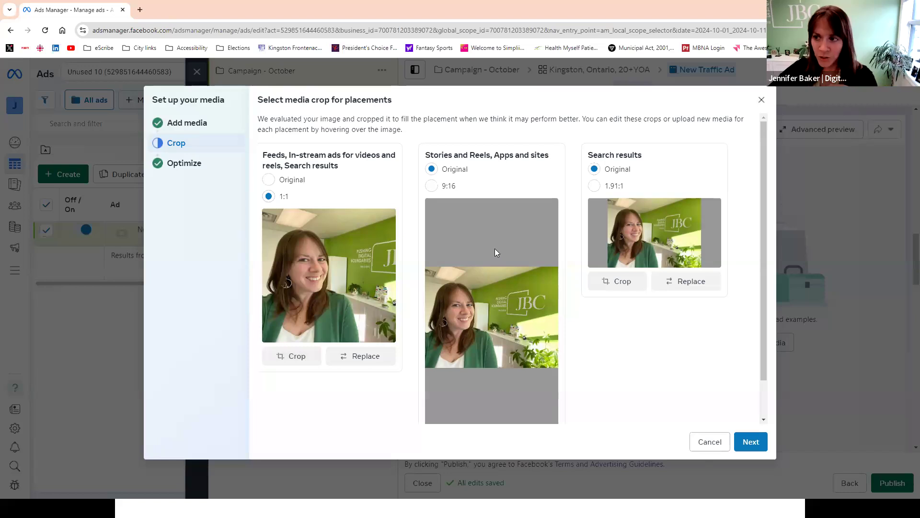
click(431, 186)
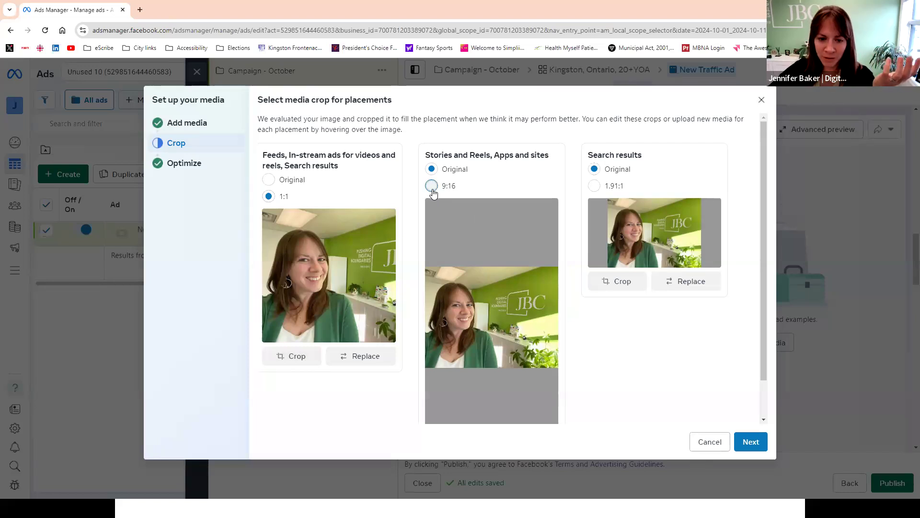
scroll(503, 283, down, 1)
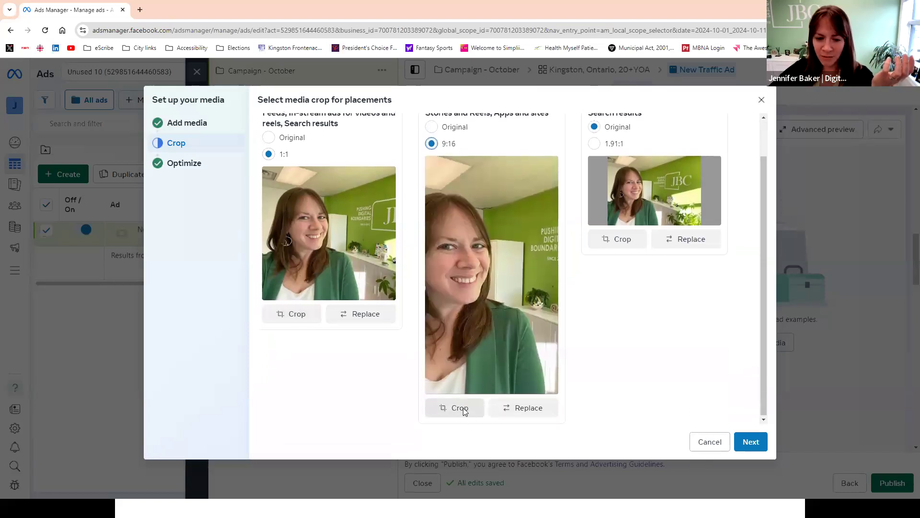
click(464, 409)
drag(422, 311, 568, 309)
click(606, 406)
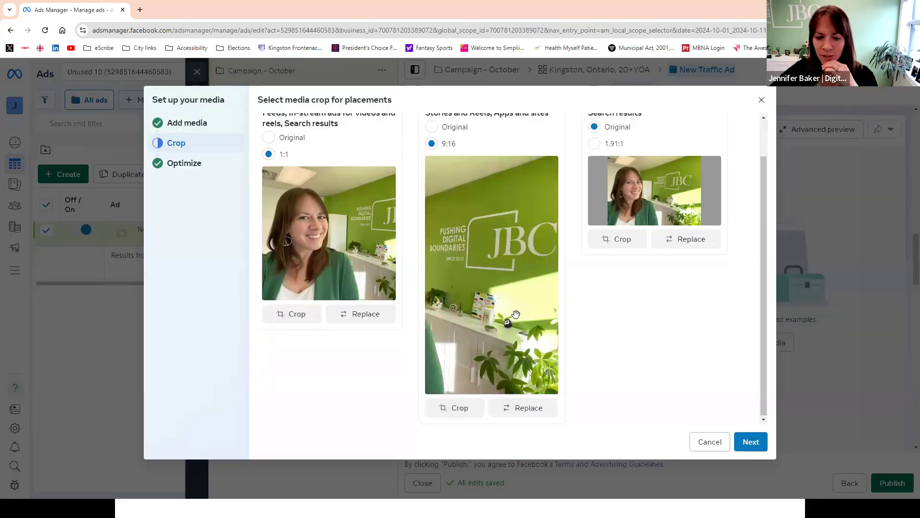
- Crop the Search results image to 1.91:1 so it frames both the face and the JBC logo, and continue to the creative optimizations
click(632, 240)
drag(527, 230, 551, 225)
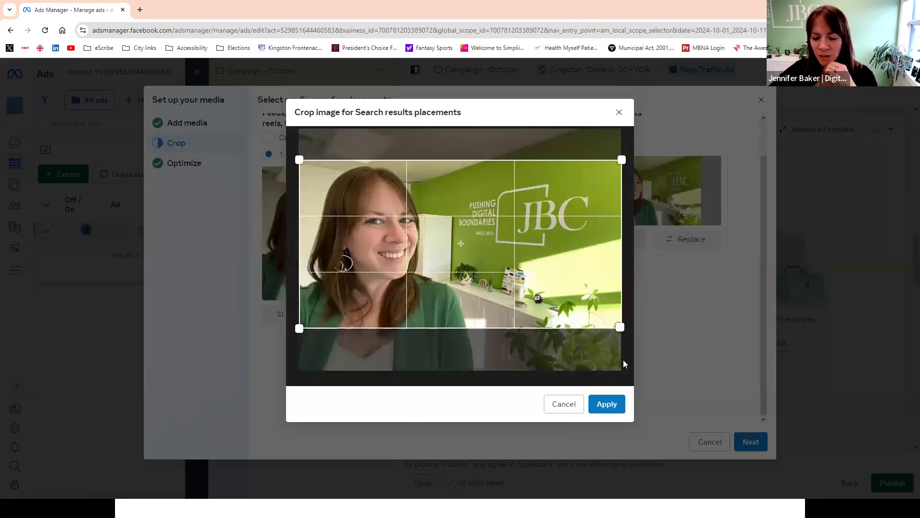
click(606, 404)
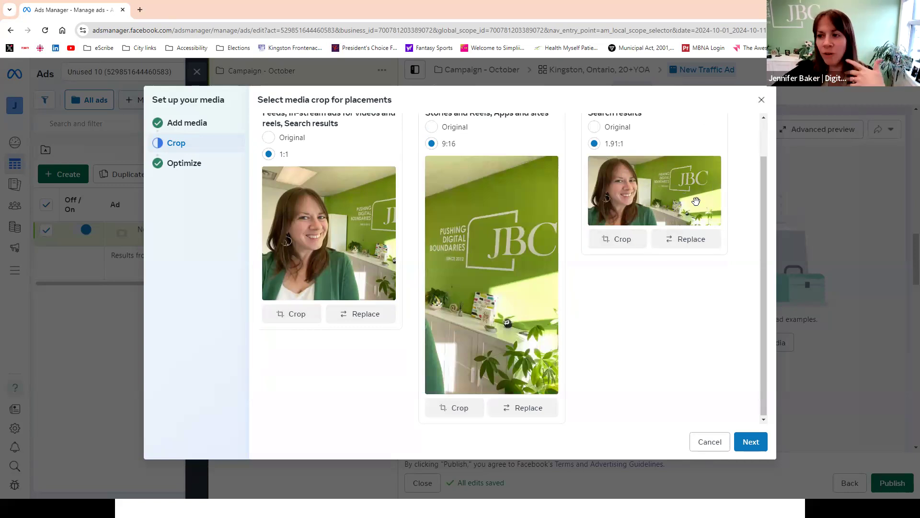
scroll(554, 229, up, 1)
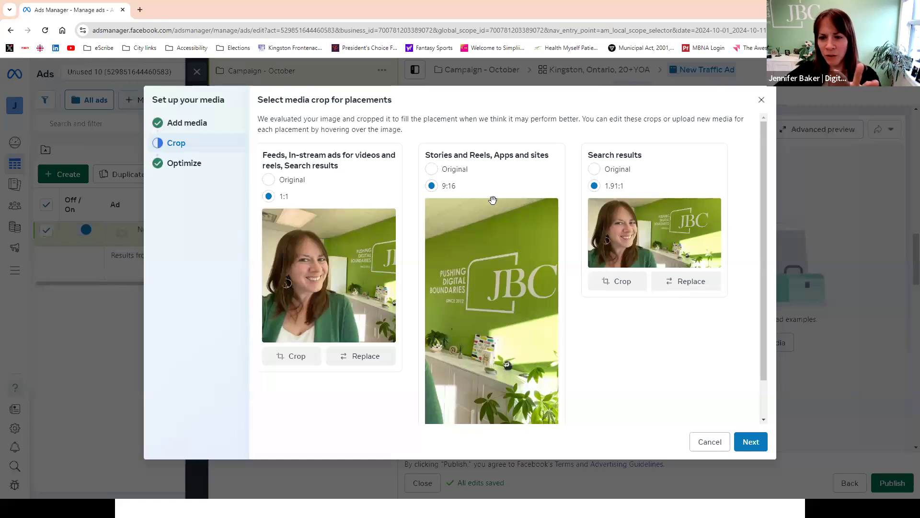
click(750, 442)
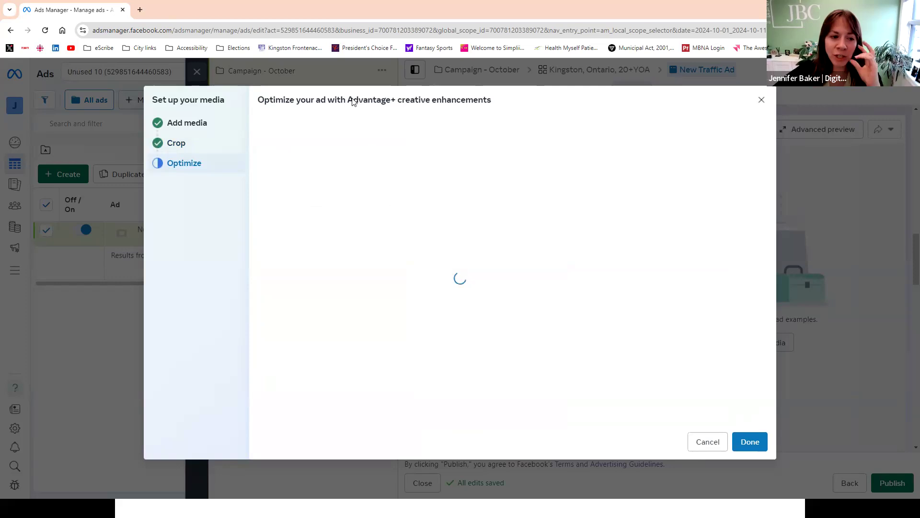
- Dismiss the optimization tip, turn off the Music enhancement and expand the Relevant comments settings
scroll(602, 194, down, 1)
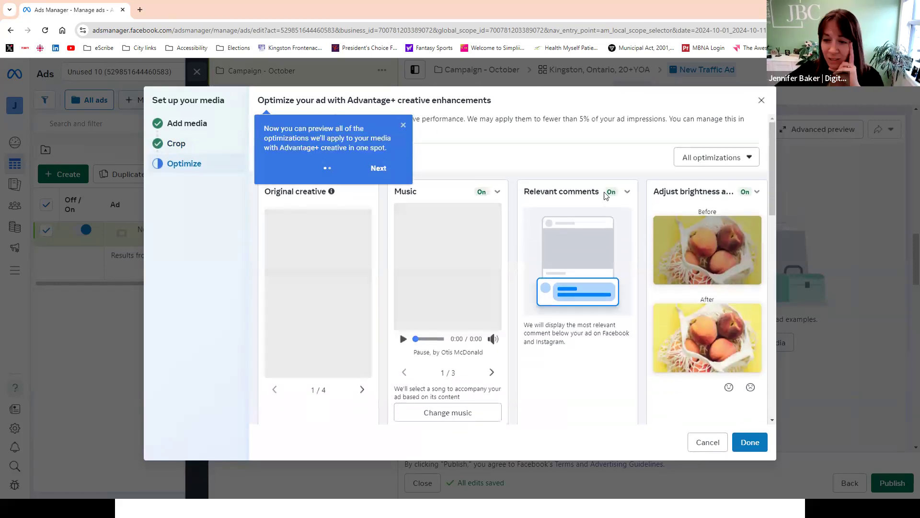
scroll(602, 194, up, 1)
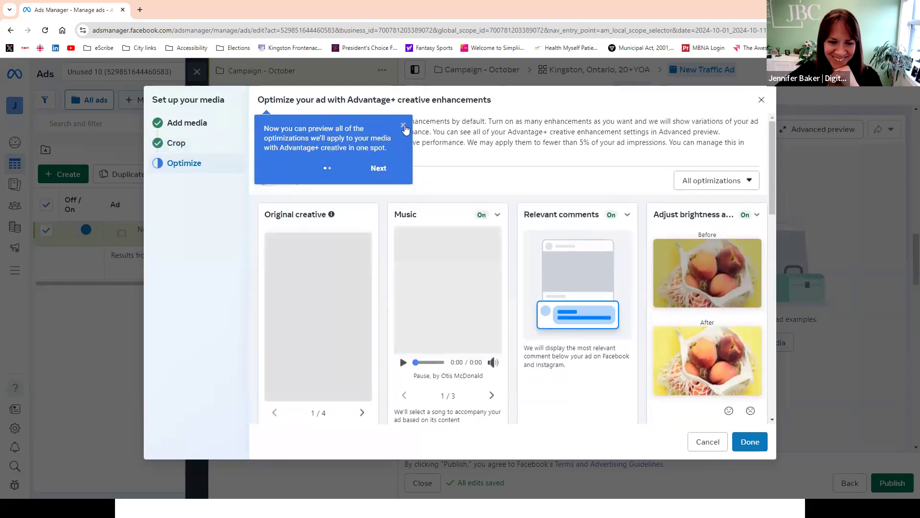
click(403, 125)
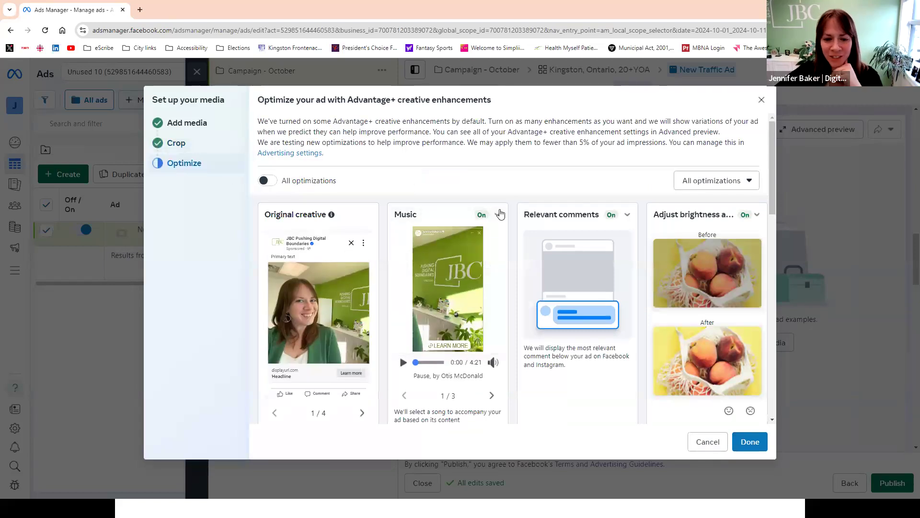
click(498, 214)
click(403, 236)
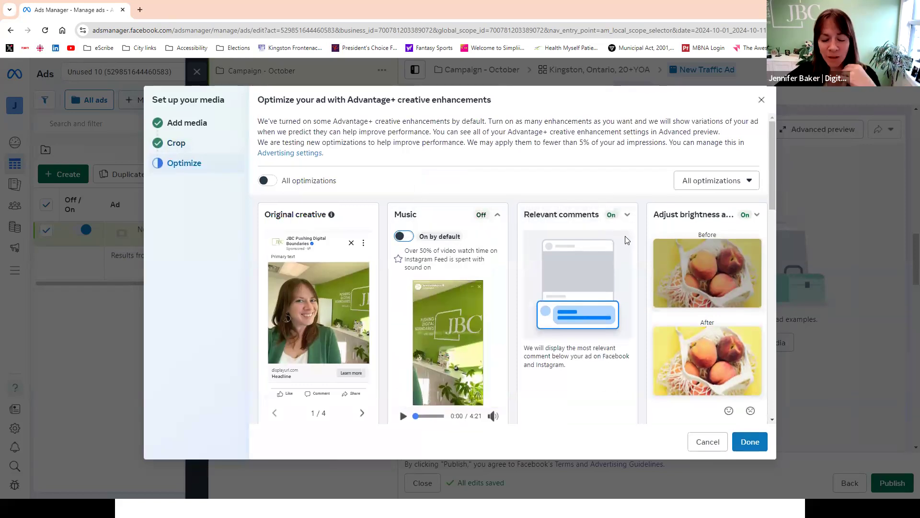
click(629, 215)
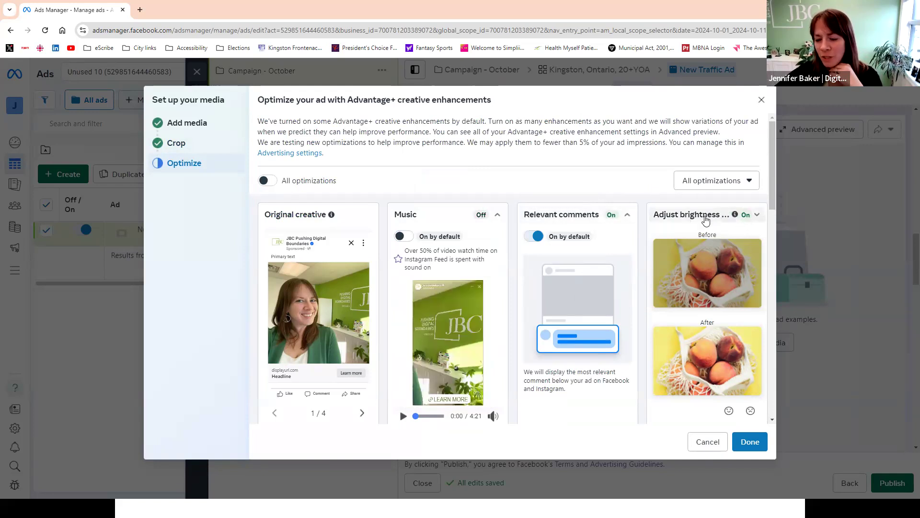
- Turn off the Add overlays and Text improvements enhancements and finish the media setup
scroll(690, 298, down, 4)
scroll(680, 299, down, 3)
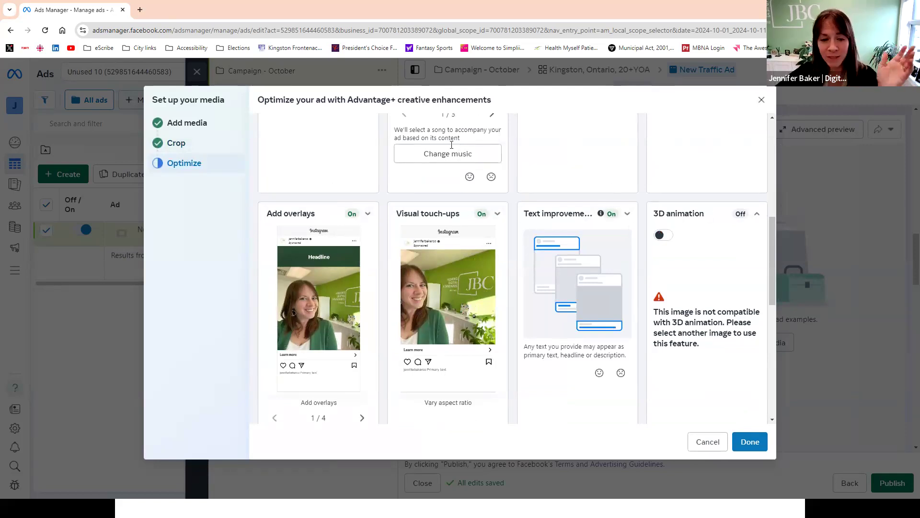
click(355, 214)
click(274, 236)
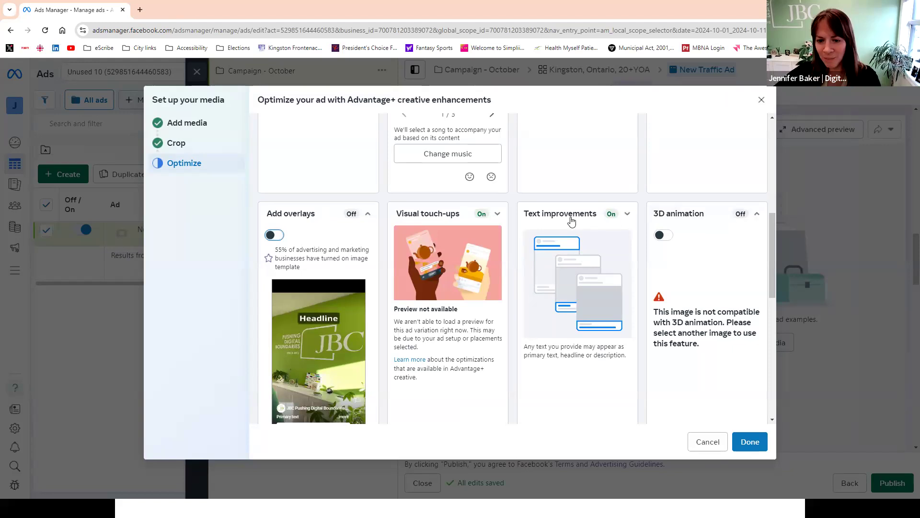
click(627, 213)
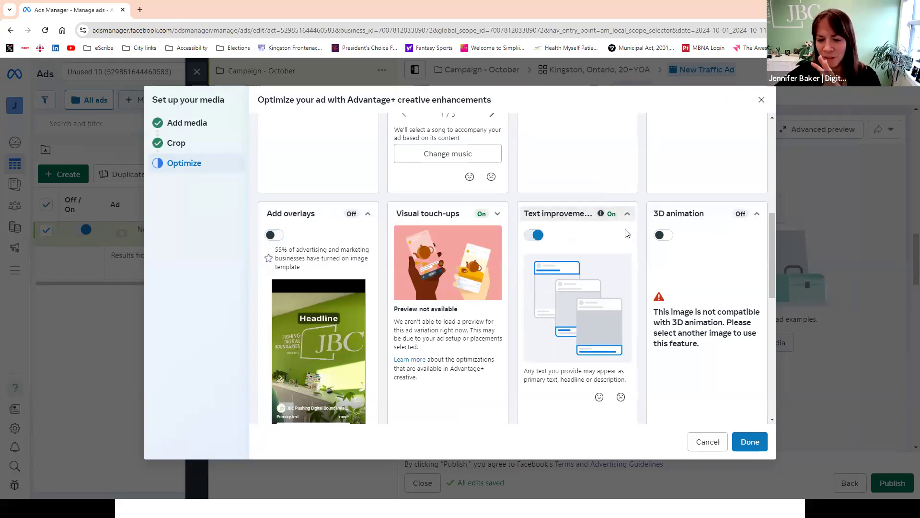
click(534, 235)
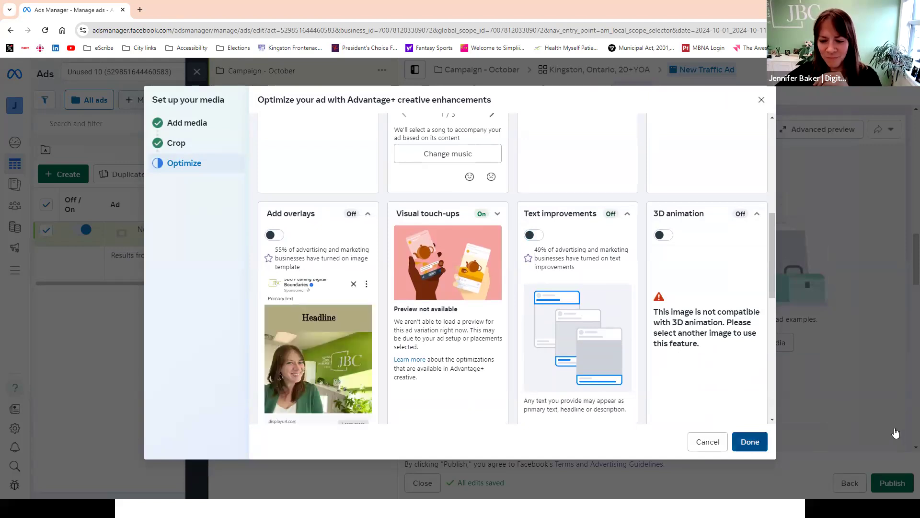
click(750, 441)
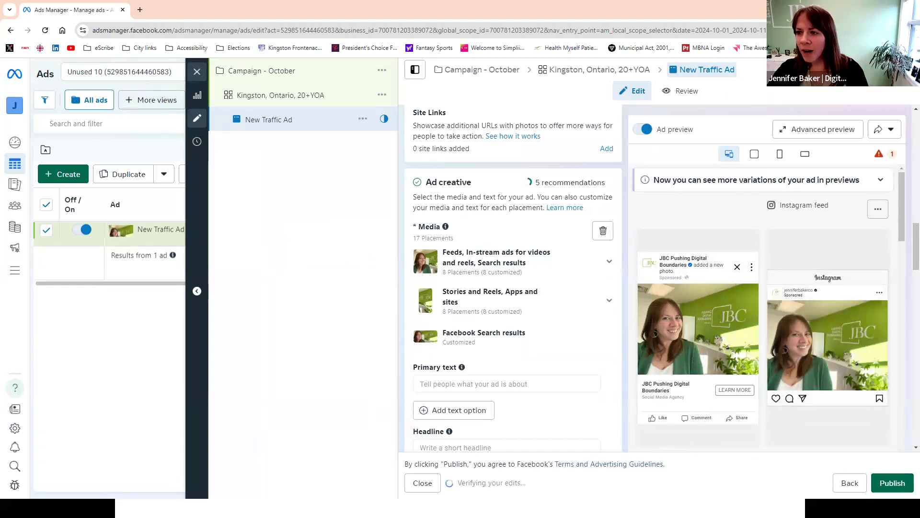
- Open the advanced ad preview and review how the image appears across all placements, through to the placement format templates
click(822, 200)
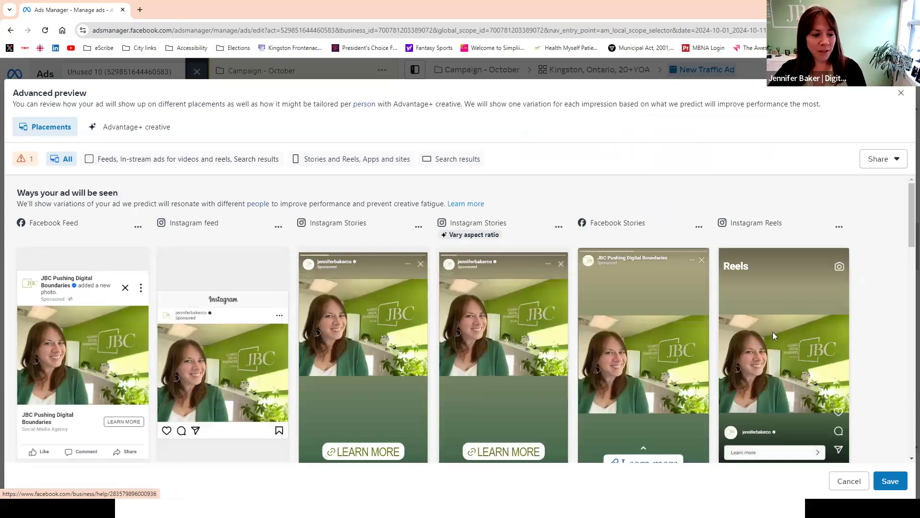
scroll(820, 262, down, 5)
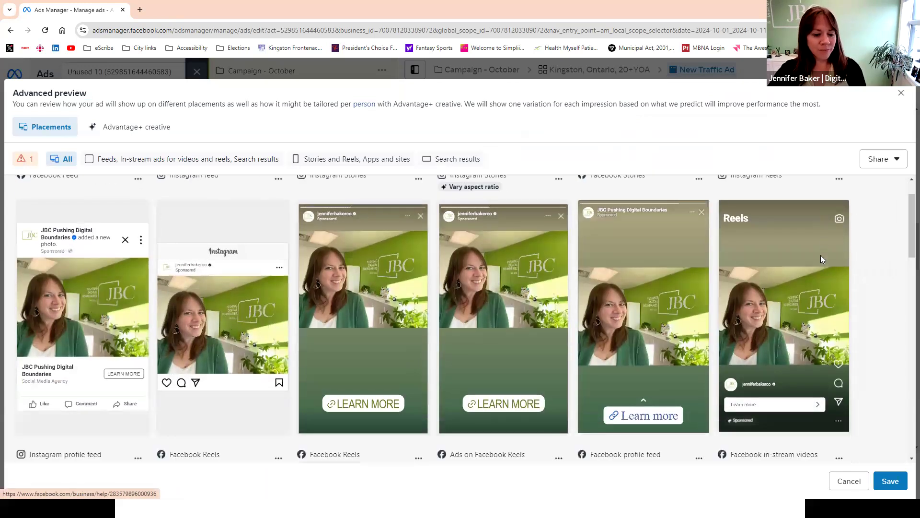
scroll(820, 257, down, 1)
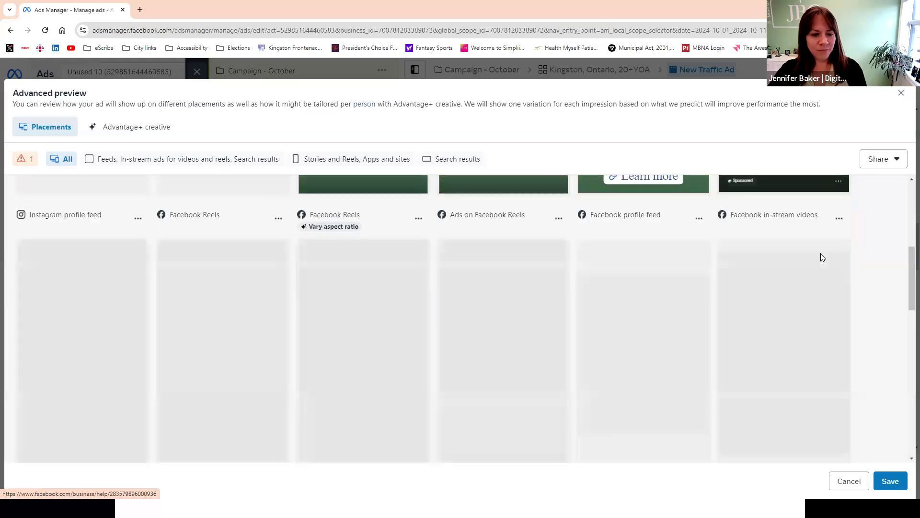
scroll(820, 253, down, 1)
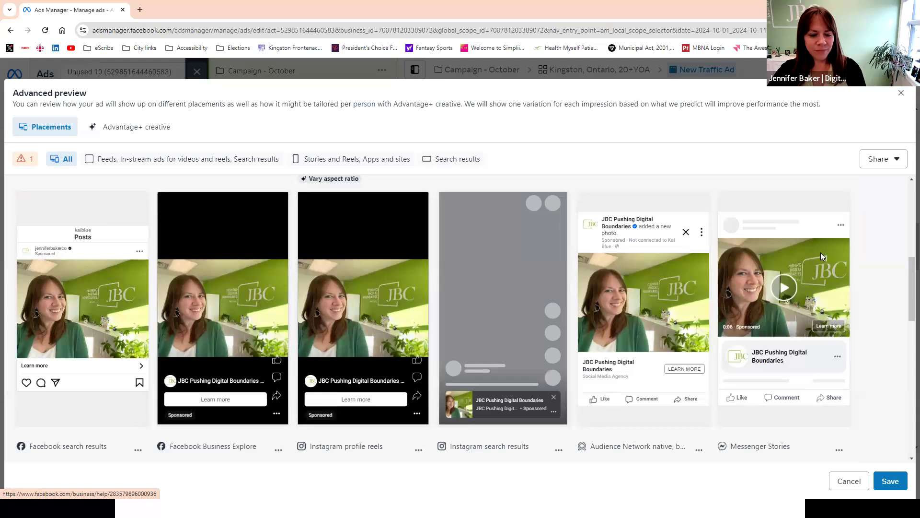
scroll(820, 252, down, 5)
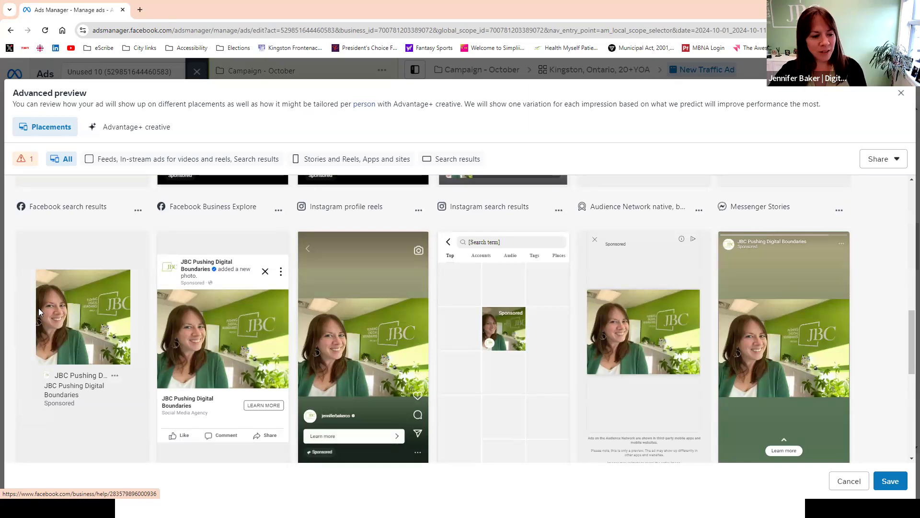
scroll(885, 281, down, 2)
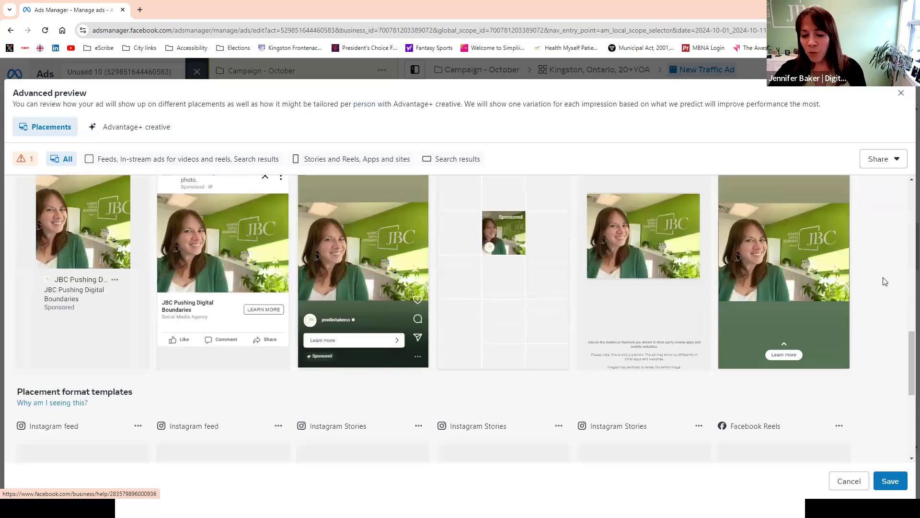
scroll(885, 281, down, 5)
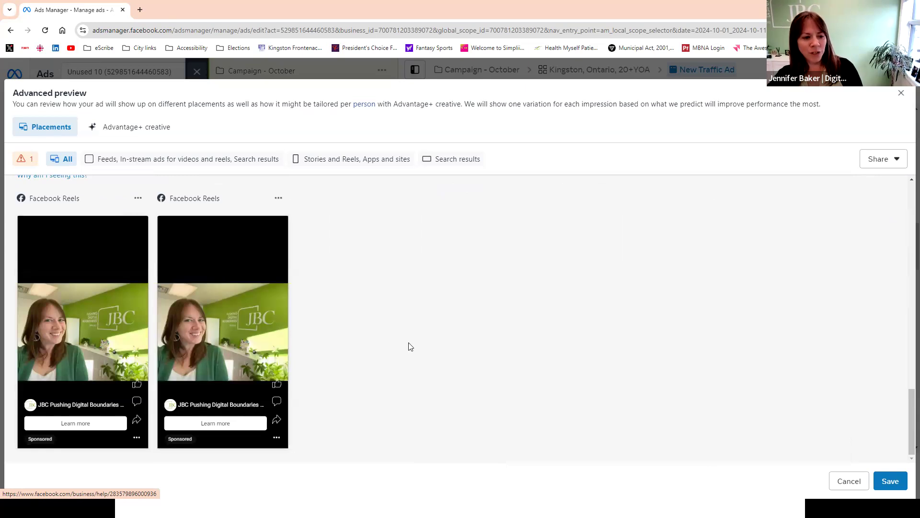
- Recheck the search results, in-stream, Reels, Stories and feed previews, and close the advanced preview
scroll(405, 318, up, 5)
scroll(525, 330, up, 1)
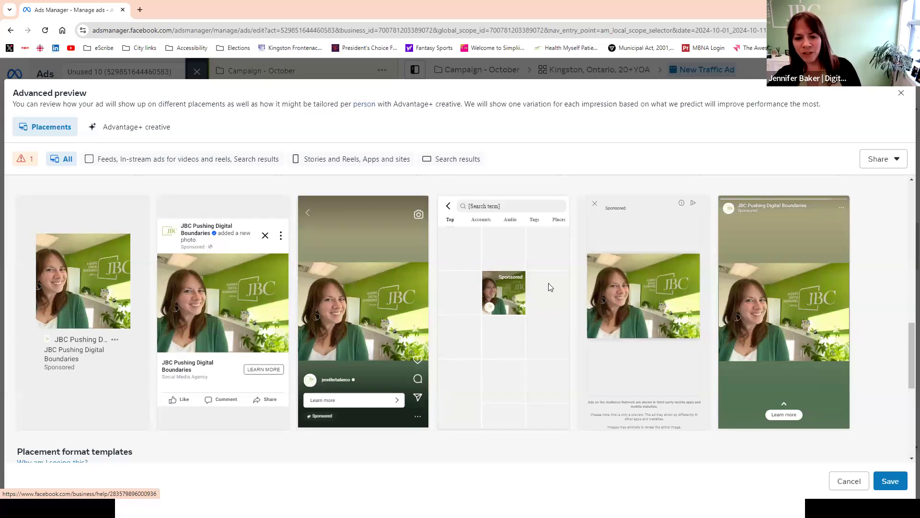
scroll(544, 291, up, 1)
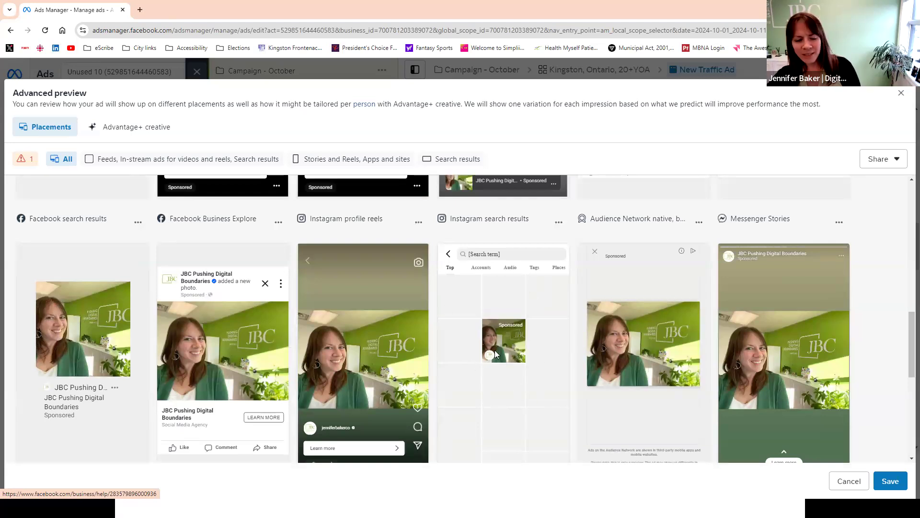
scroll(492, 344, up, 3)
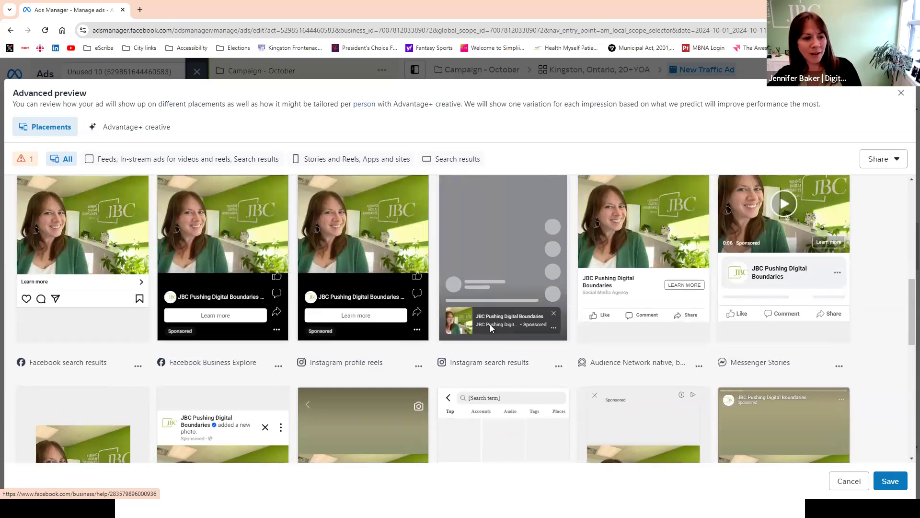
scroll(490, 324, up, 3)
scroll(533, 311, up, 4)
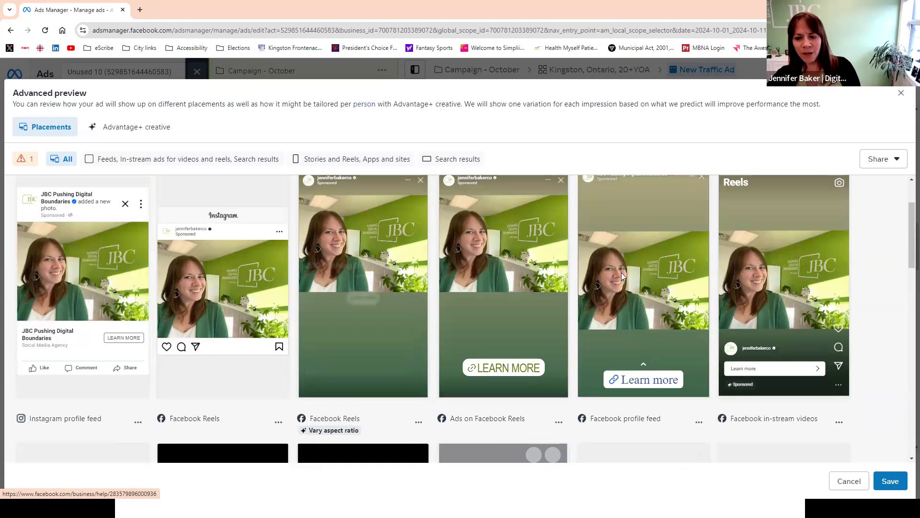
scroll(664, 254, up, 2)
click(902, 93)
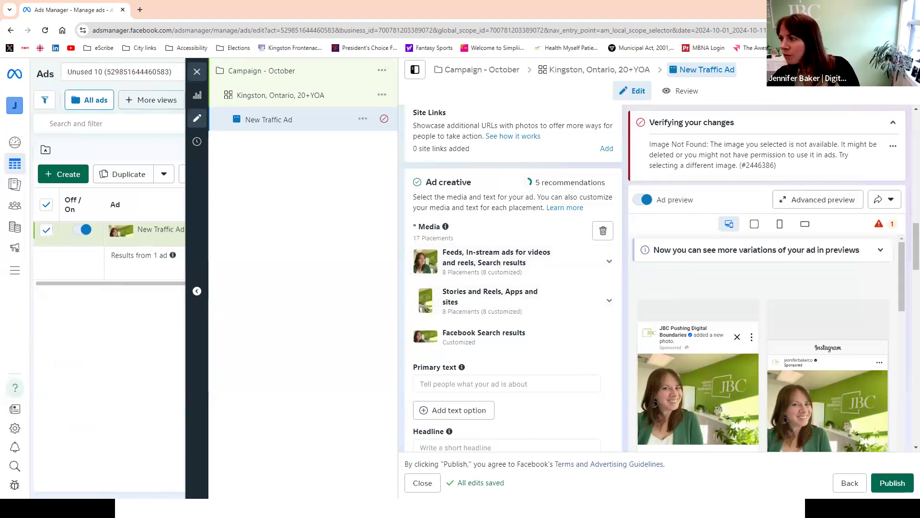
key(alt+Tab)
click(691, 272)
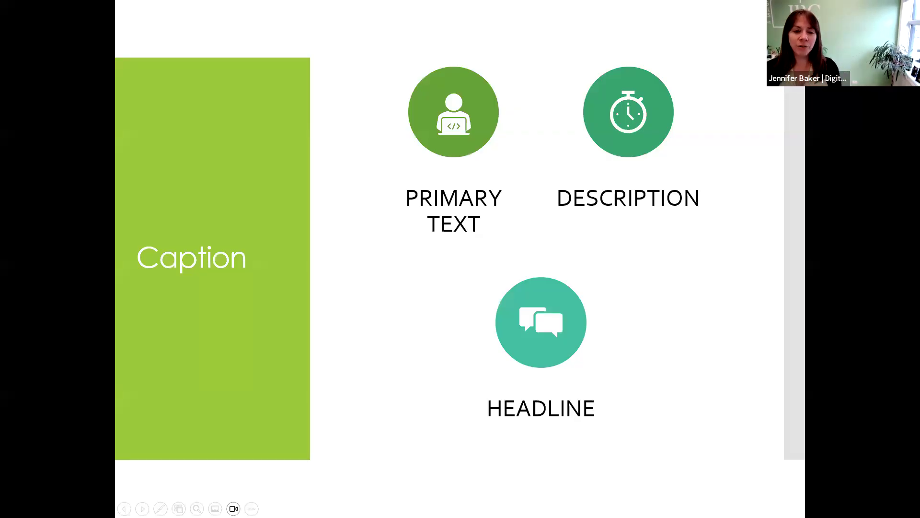
key(Right)
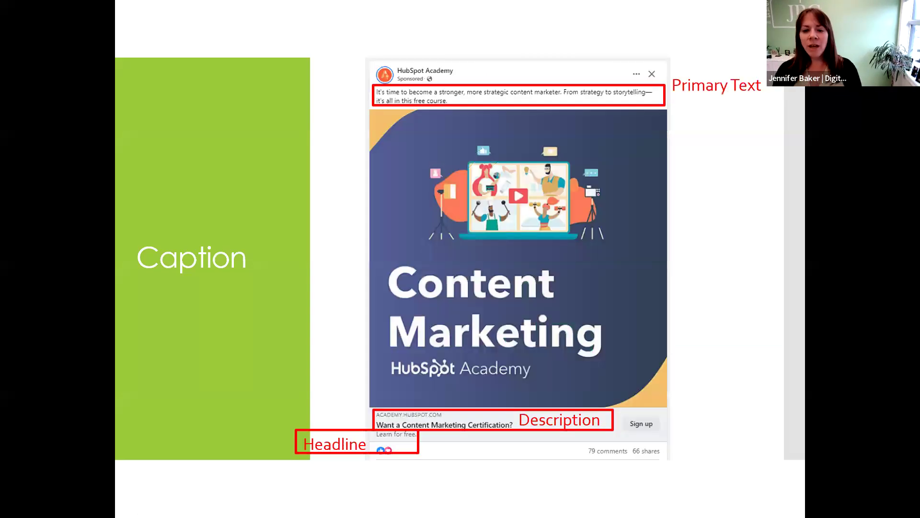